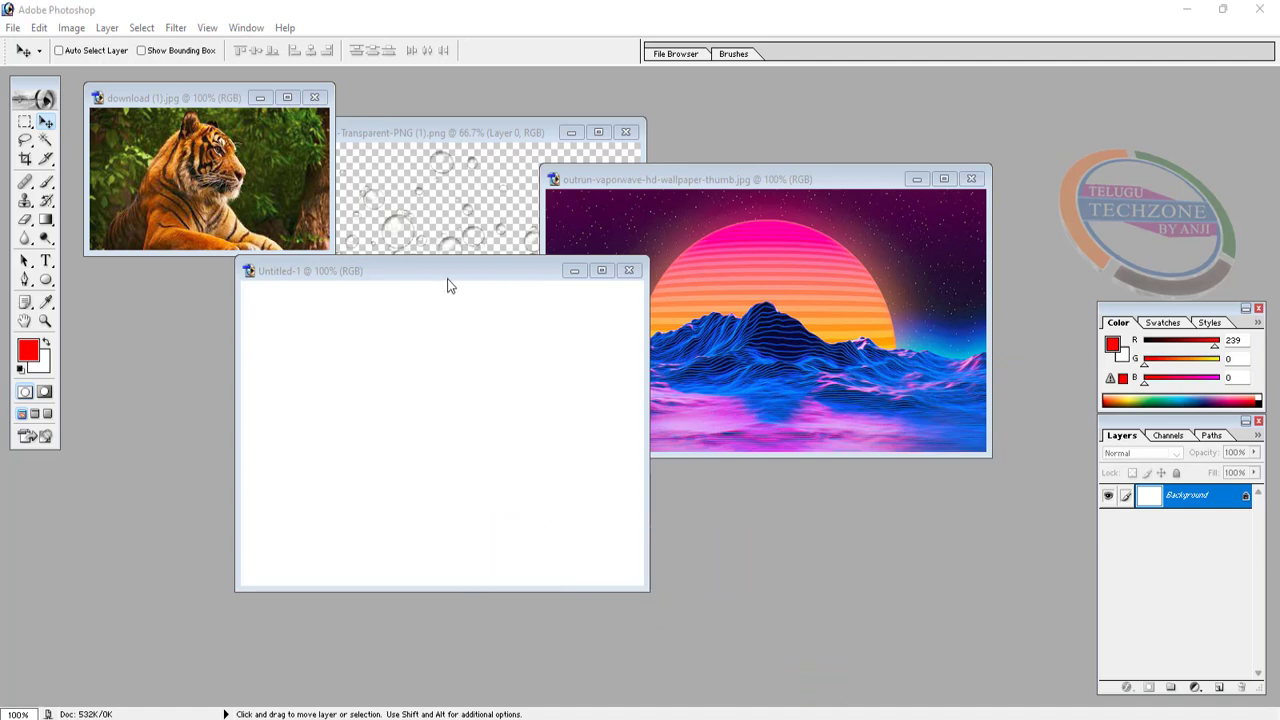
Maximize the Untitled-1 document window and cycle forward through all open documents back to it
left_click_drag(456, 273, 423, 313)
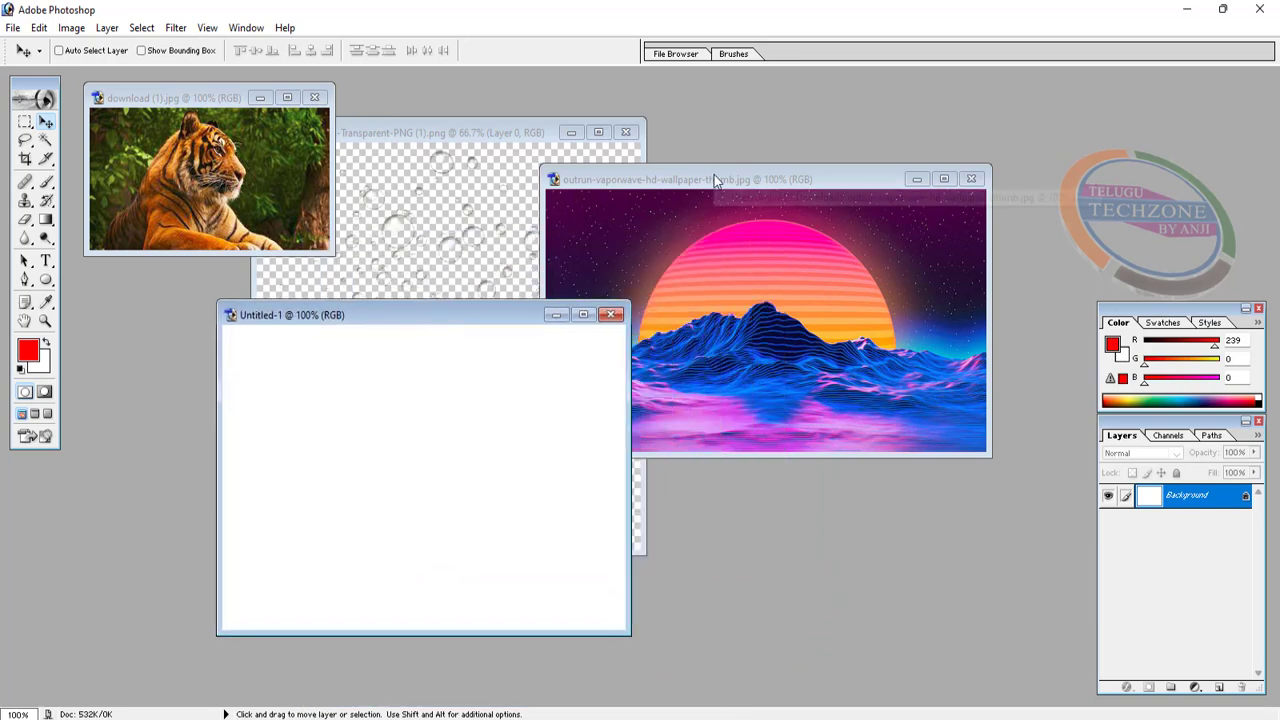
left_click(584, 316)
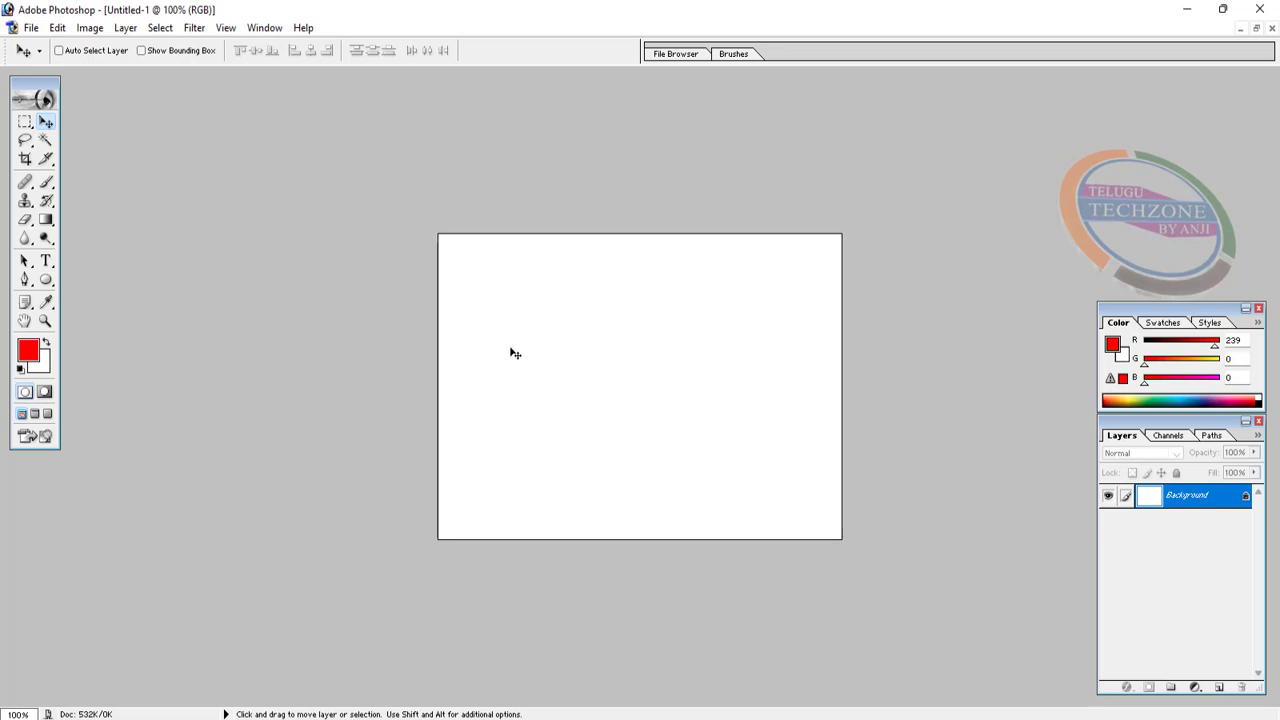
key("ctrl+Tab")
key("ctrl+Tab")
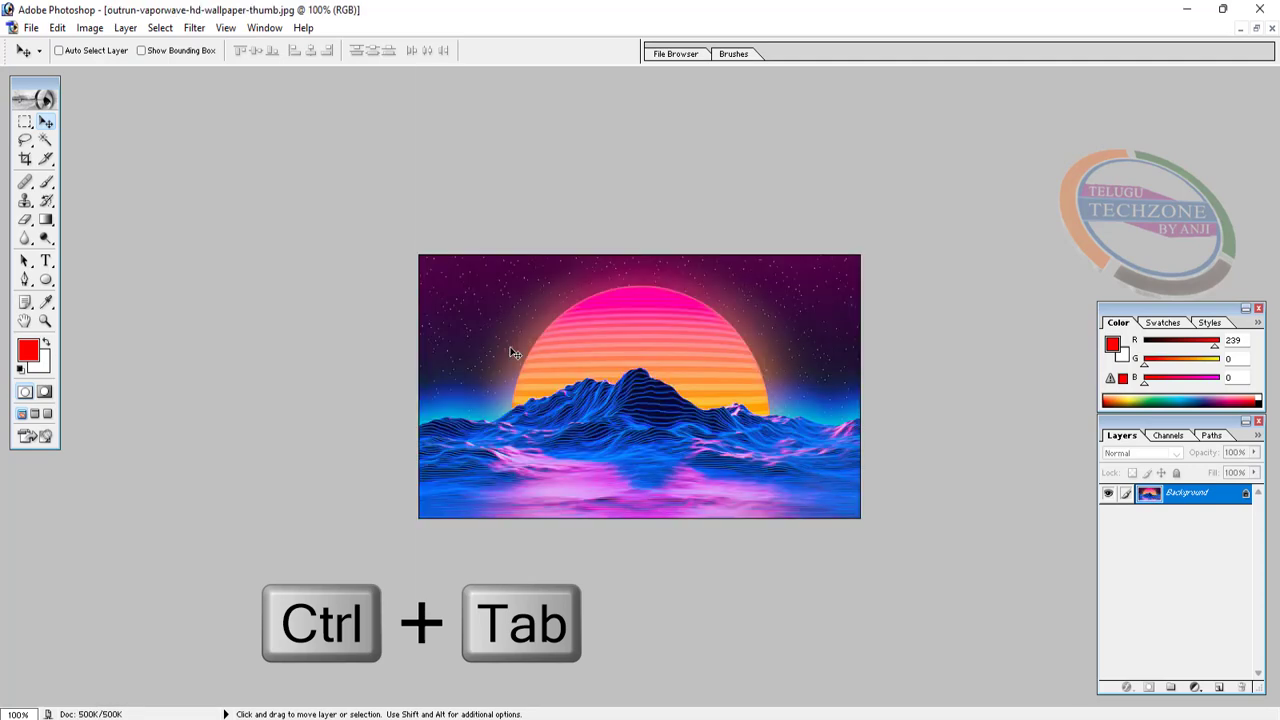
key("ctrl+Tab")
key("ctrl+Tab")
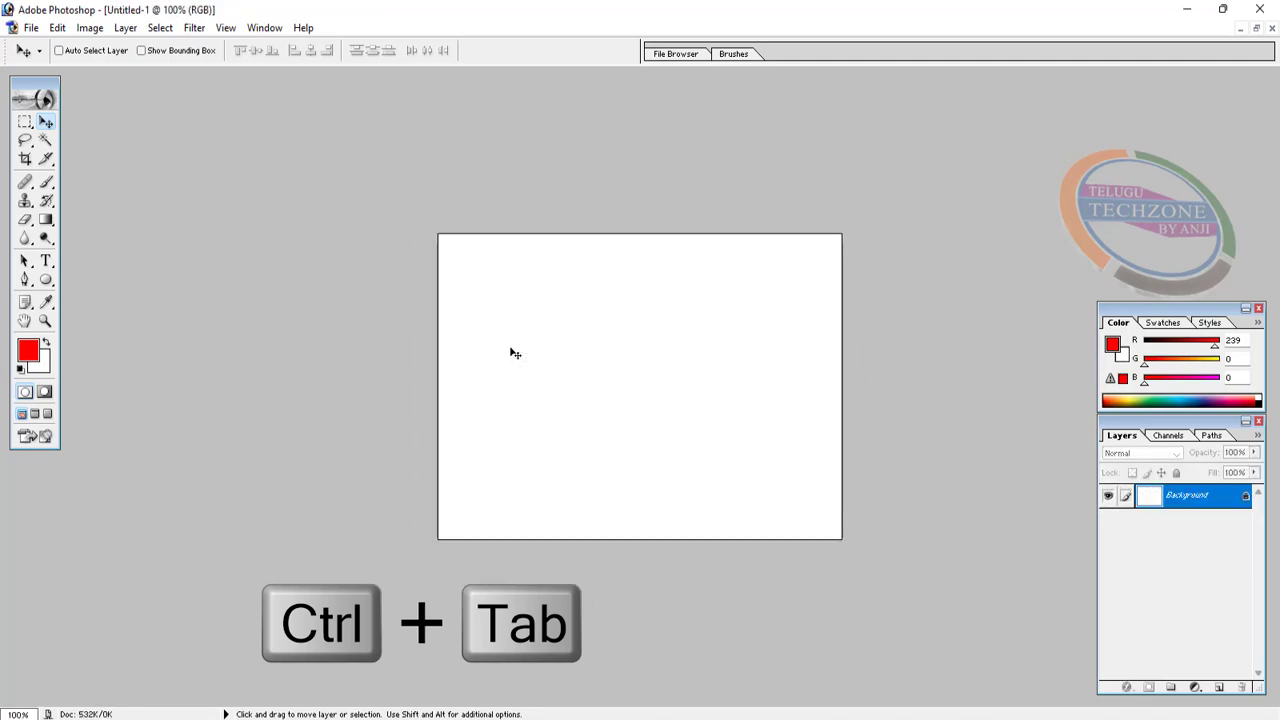
Cycle backward through the open documents, and make the tiger image download (1).jpg the active document
key("ctrl+shift+Tab")
key("ctrl+shift+Tab")
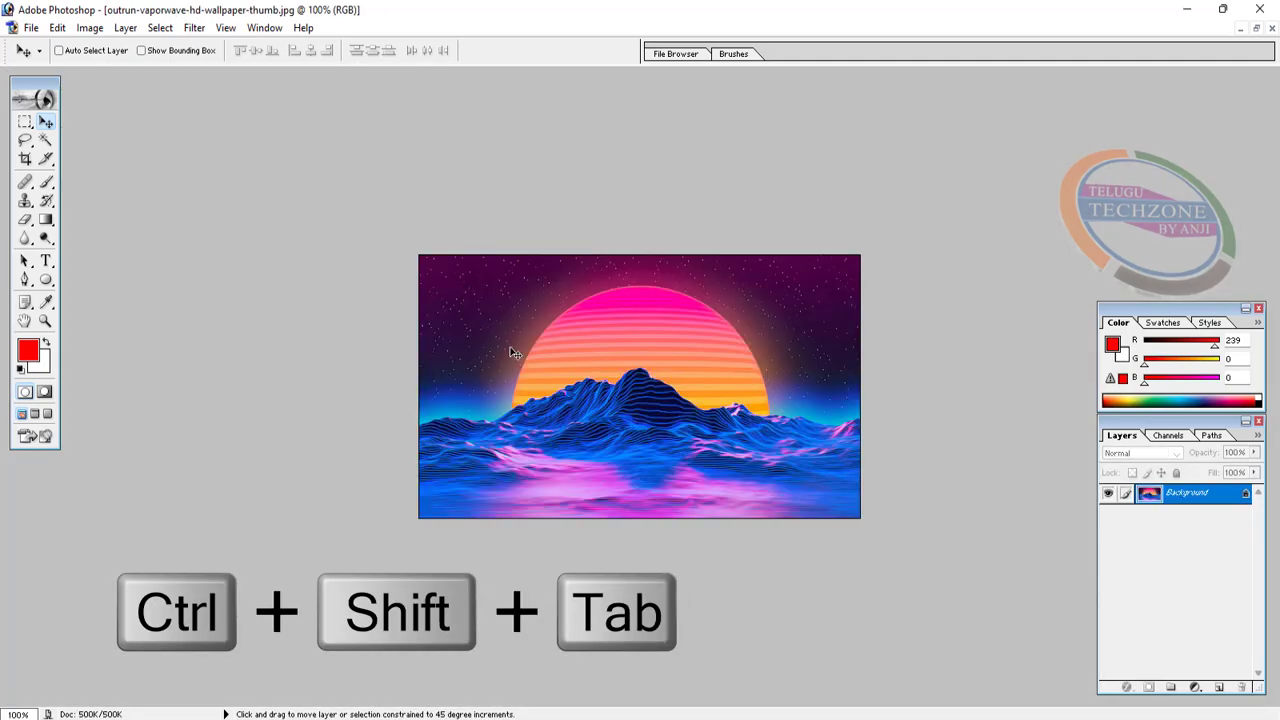
key("ctrl+shift+Tab")
key("ctrl+shift+Tab")
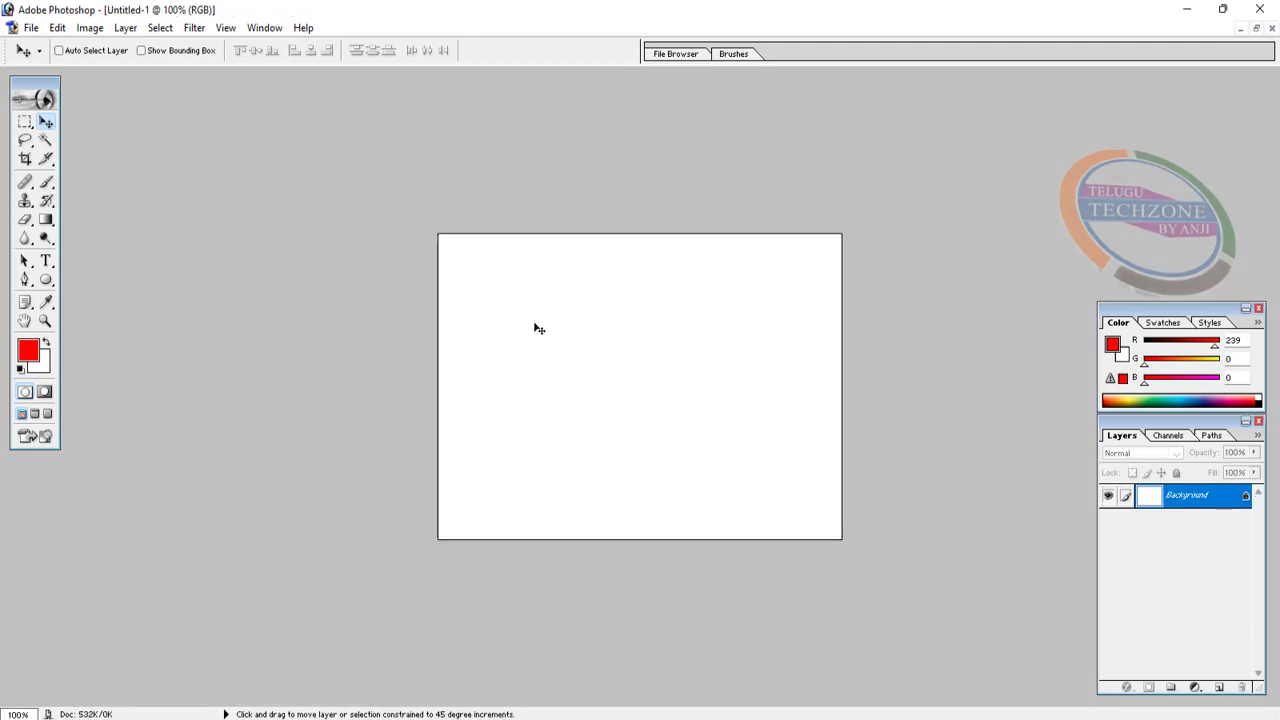
key("ctrl+shift+Tab")
key("ctrl+Tab")
key("ctrl+Tab")
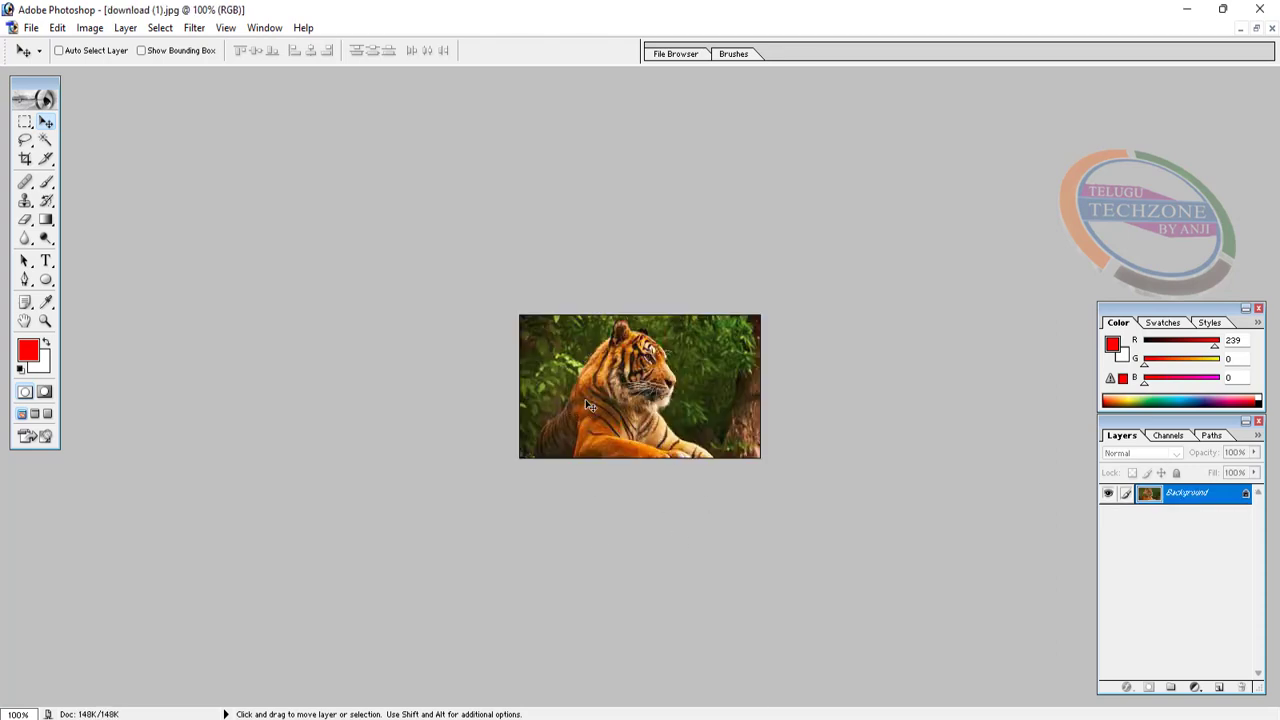
Try a Levels adjustment on the tiger image with the output shadow level at 0, and cancel it
left_click(90, 27)
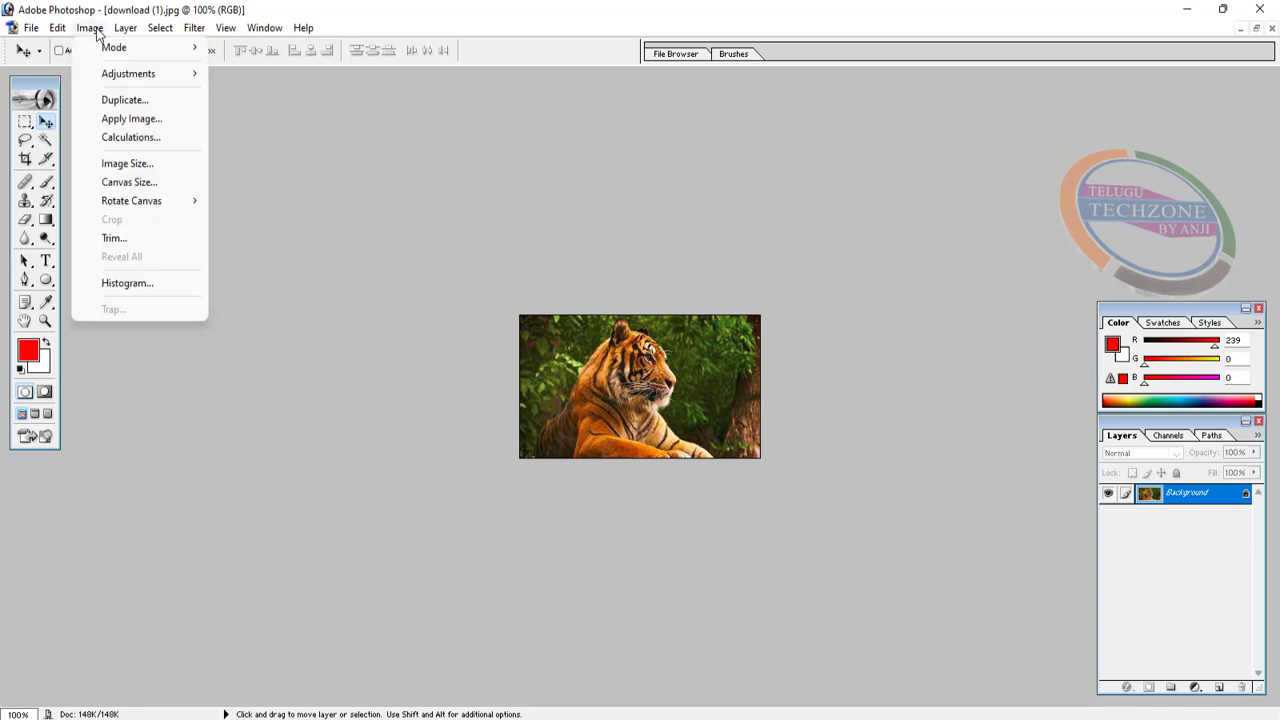
mouse_move(121, 80)
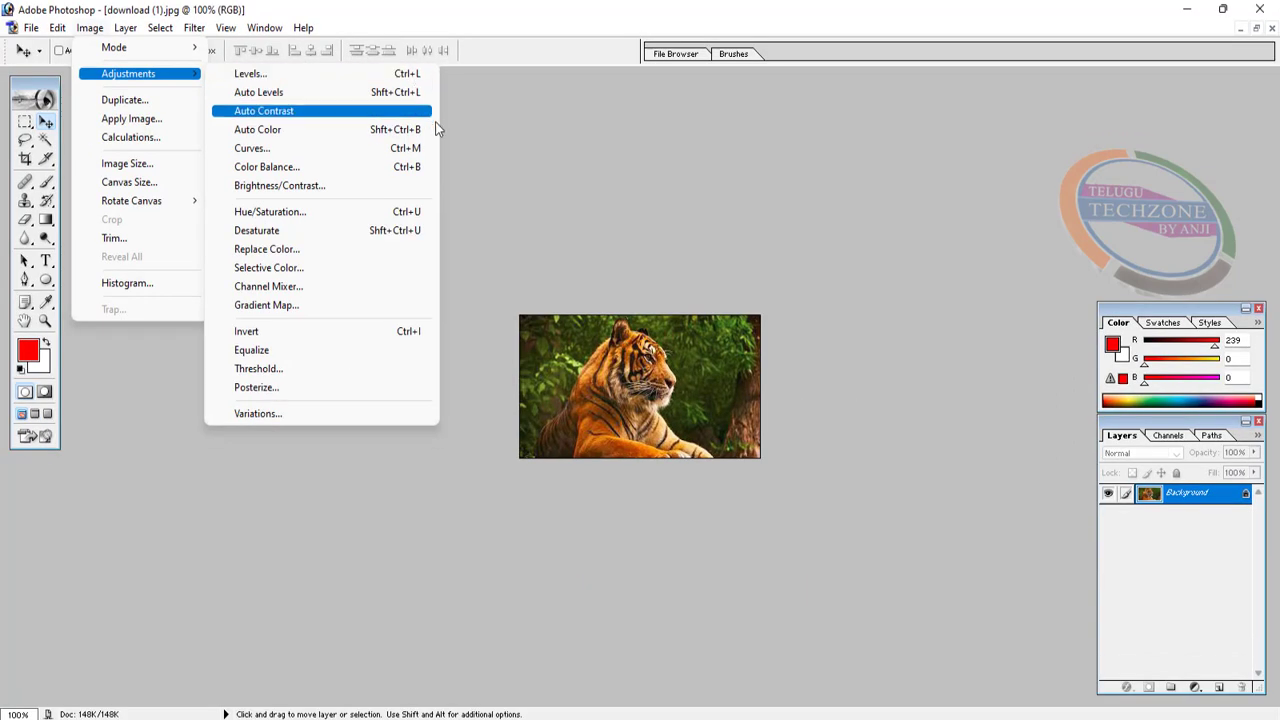
left_click(586, 337)
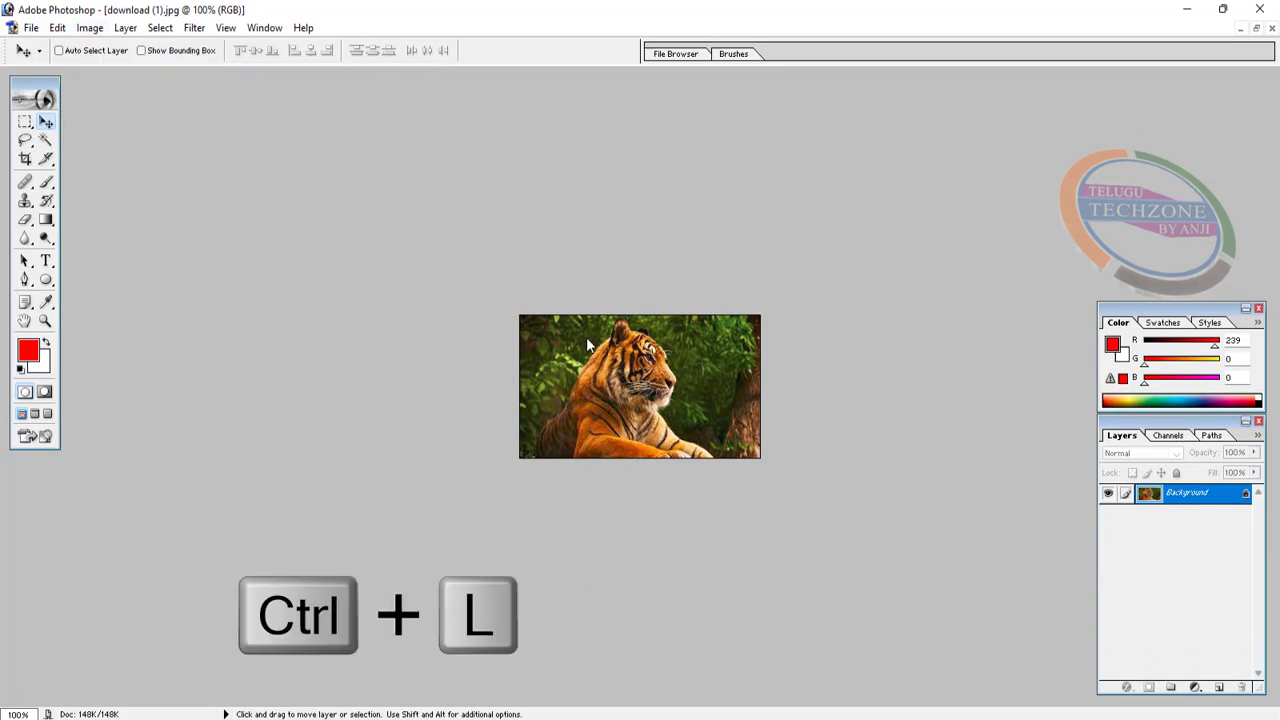
key("ctrl+l")
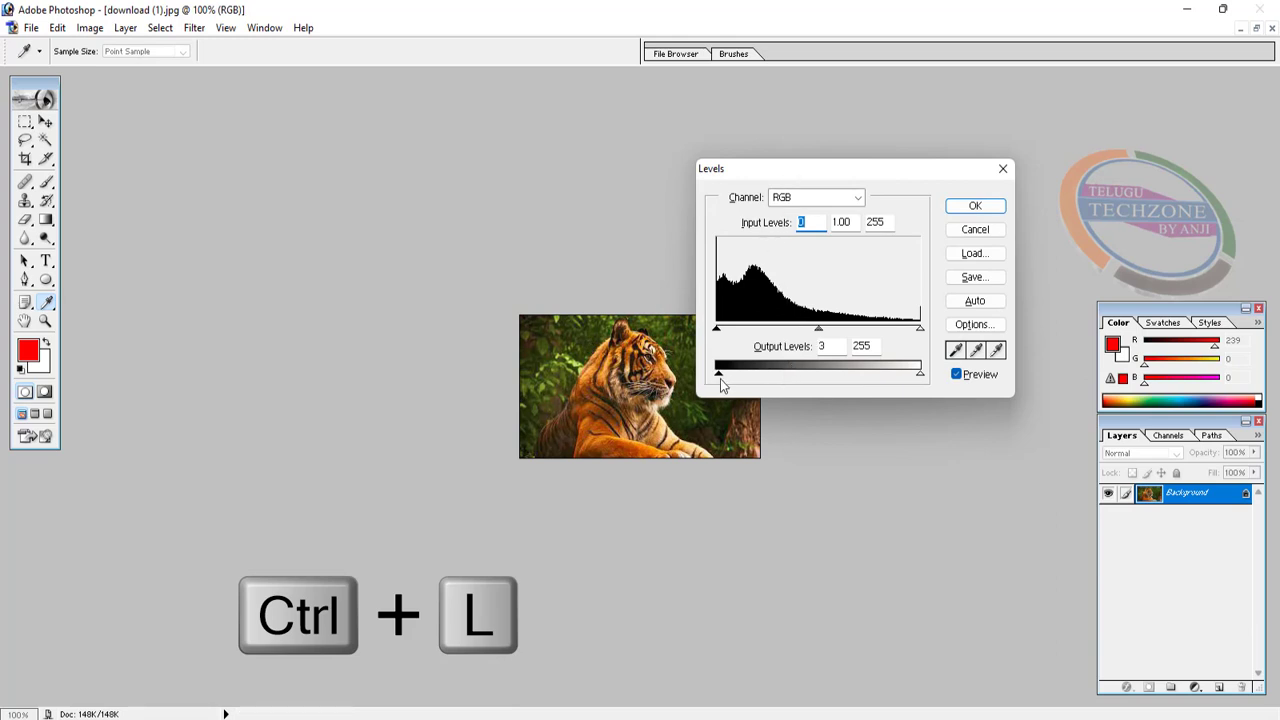
mouse_move(720, 379)
left_mouse_down()
mouse_move(821, 400)
mouse_move(716, 388)
left_mouse_up()
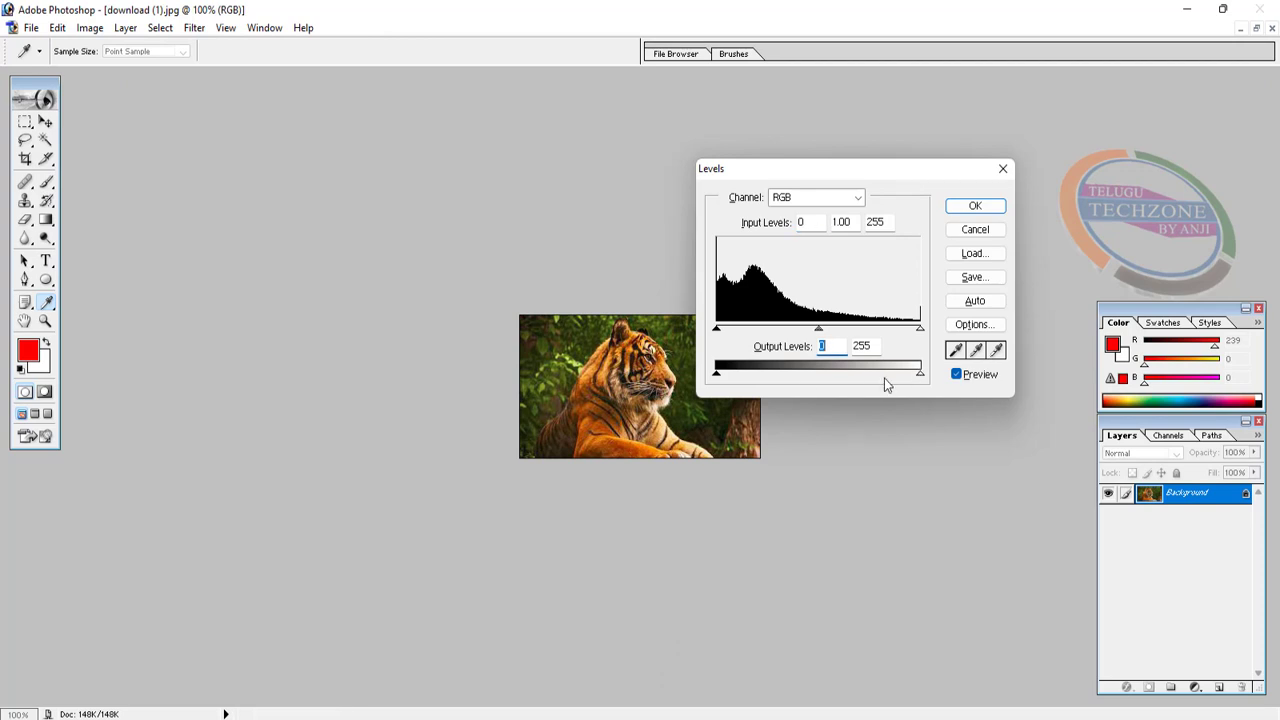
left_click(975, 229)
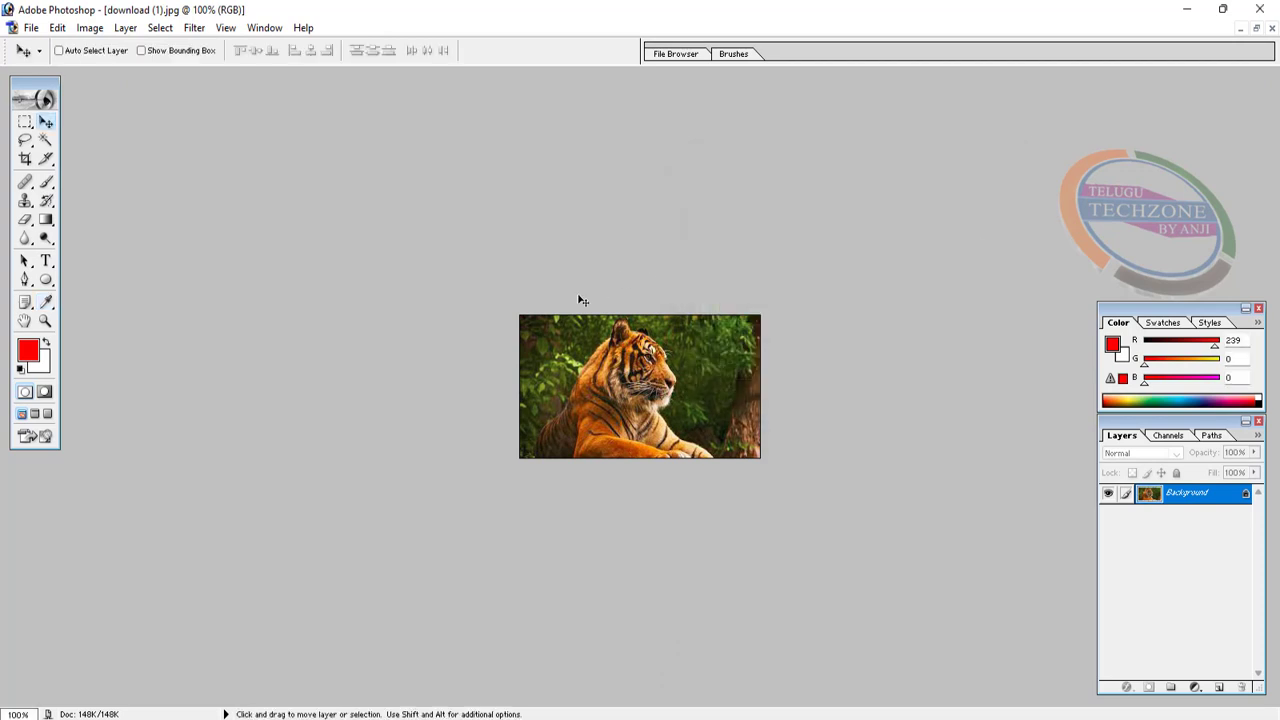
Try a midtone Color Balance of +3, +100, +100 on the tiger image, and cancel it
key("ctrl+b")
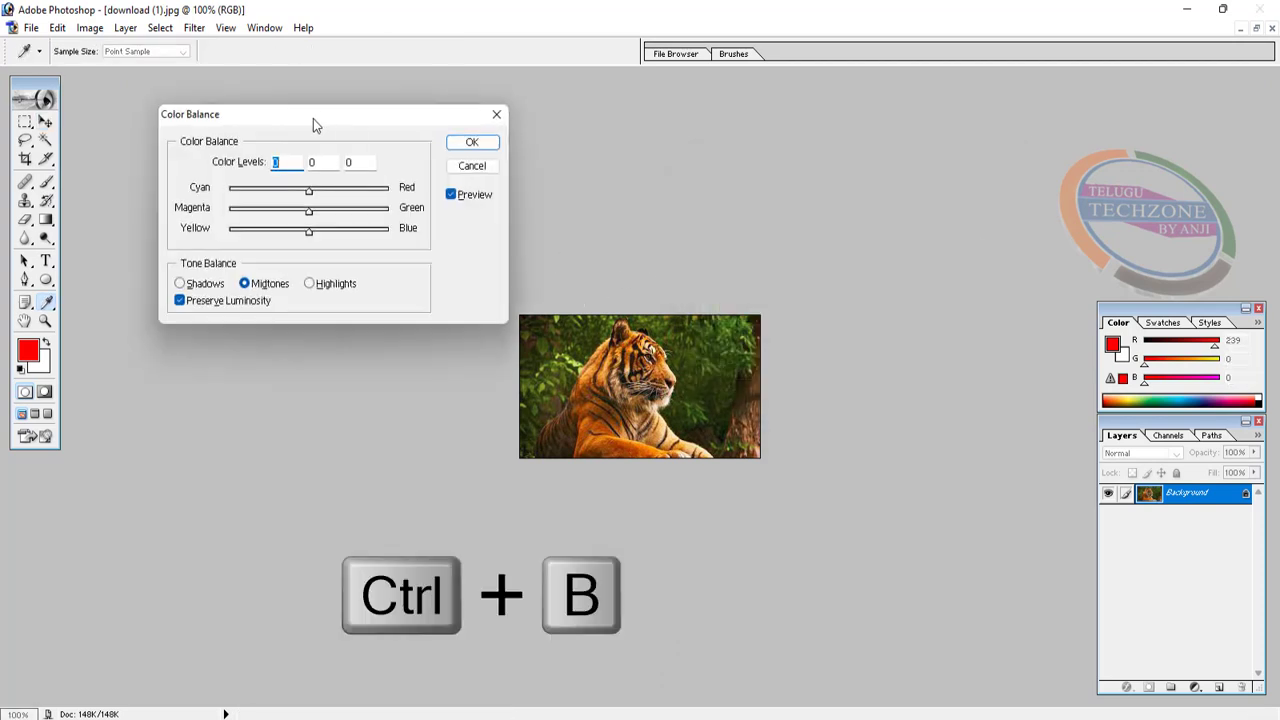
left_click_drag(313, 118, 802, 458)
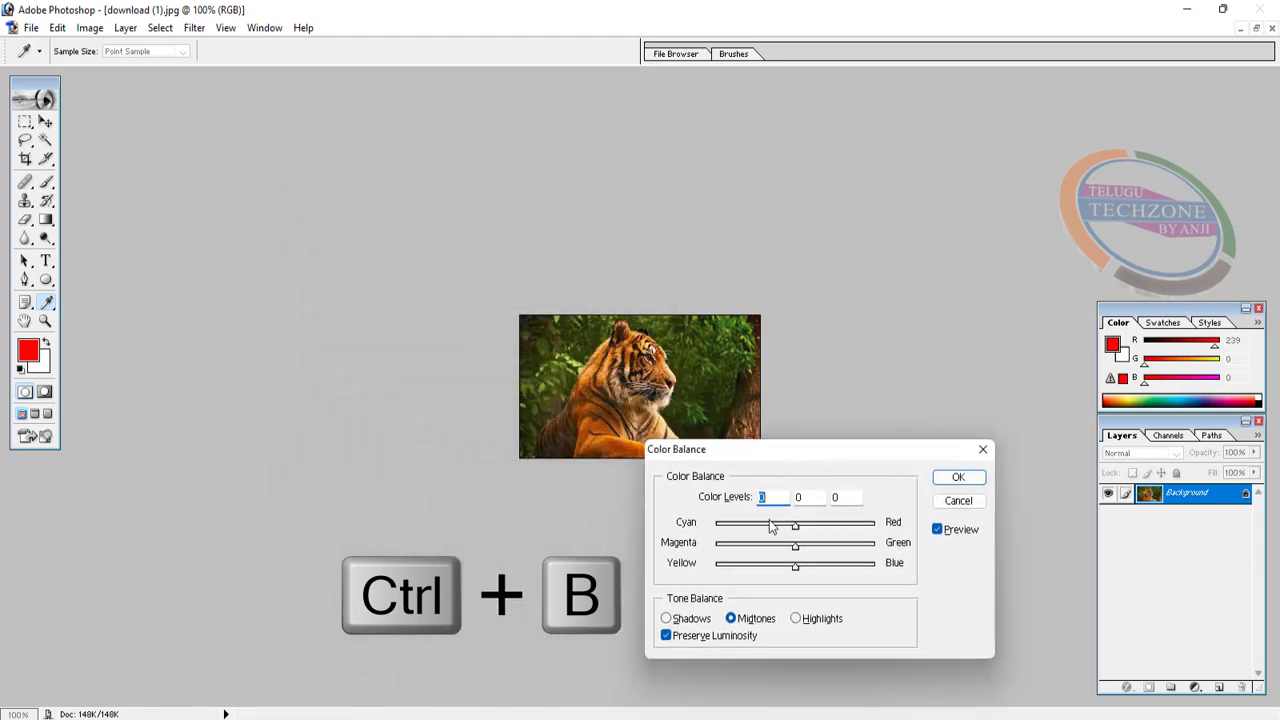
left_click_drag(795, 527, 878, 562)
left_click_drag(797, 566, 878, 566)
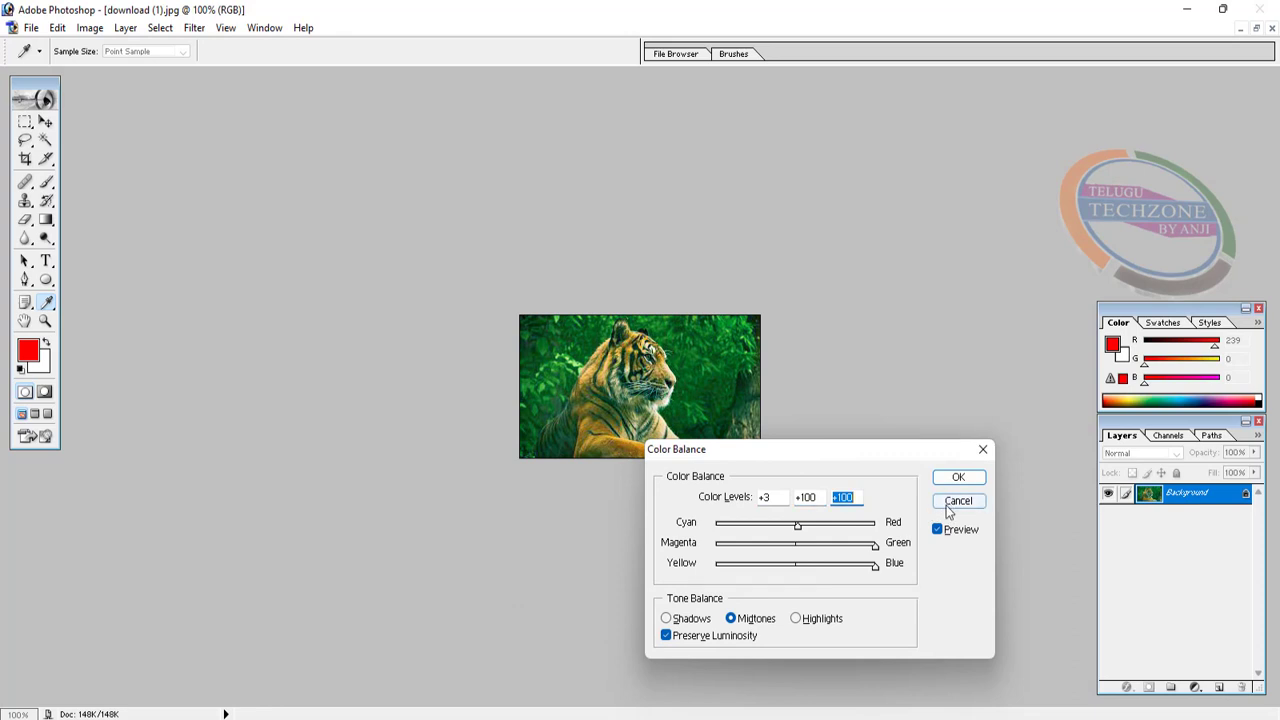
left_click(957, 501)
key("v")
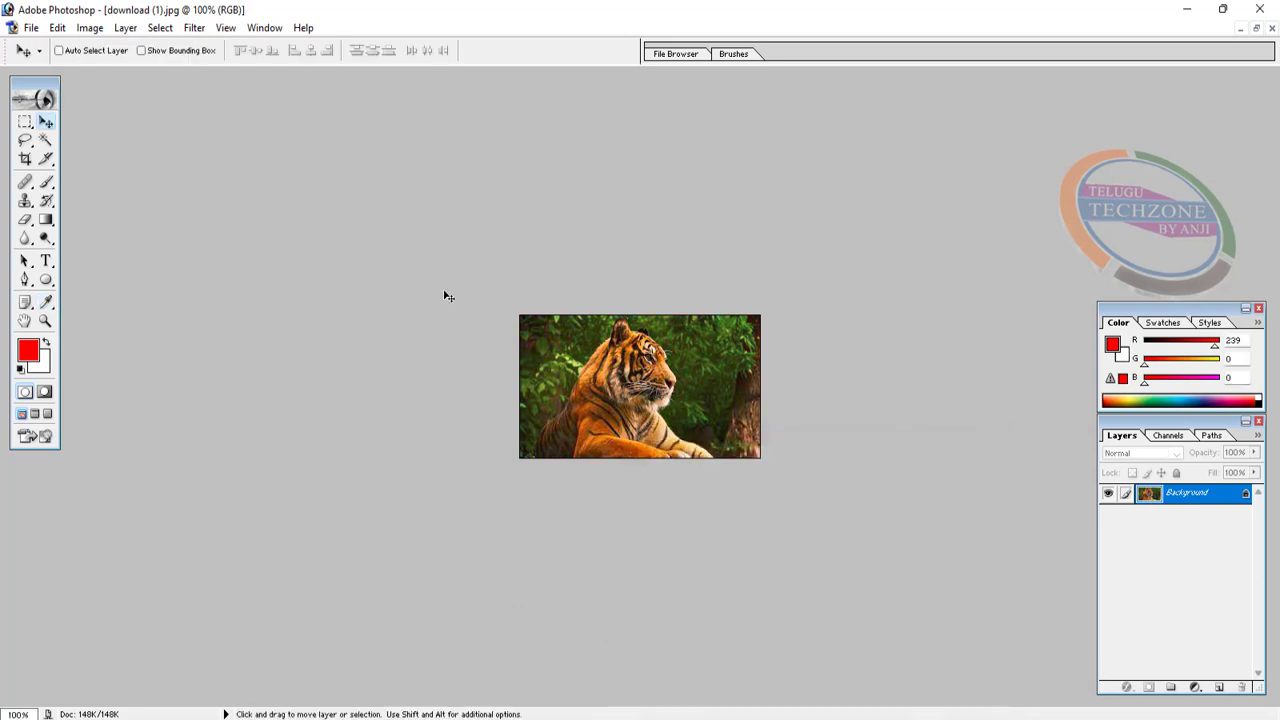
Try a Curves adjustment on the tiger image by shifting the RGB curve's black point far toward the highlights, and cancel it
left_click(94, 28)
mouse_move(185, 74)
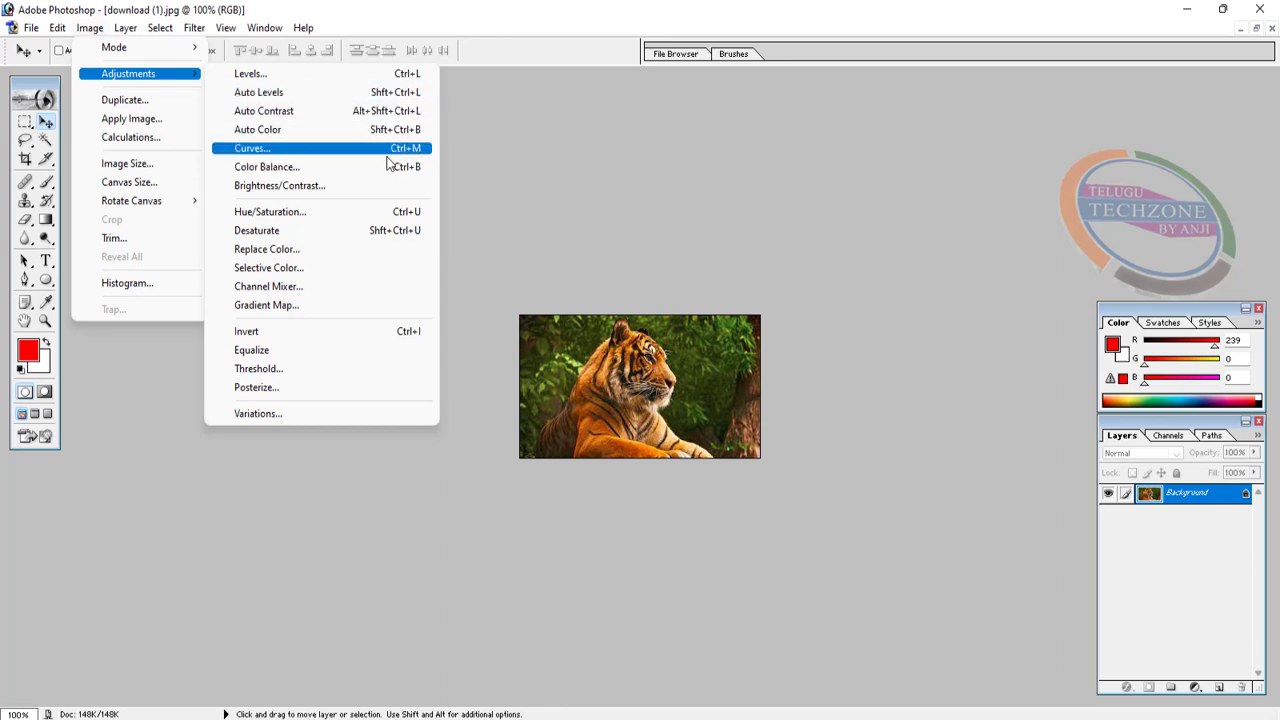
left_click(671, 6)
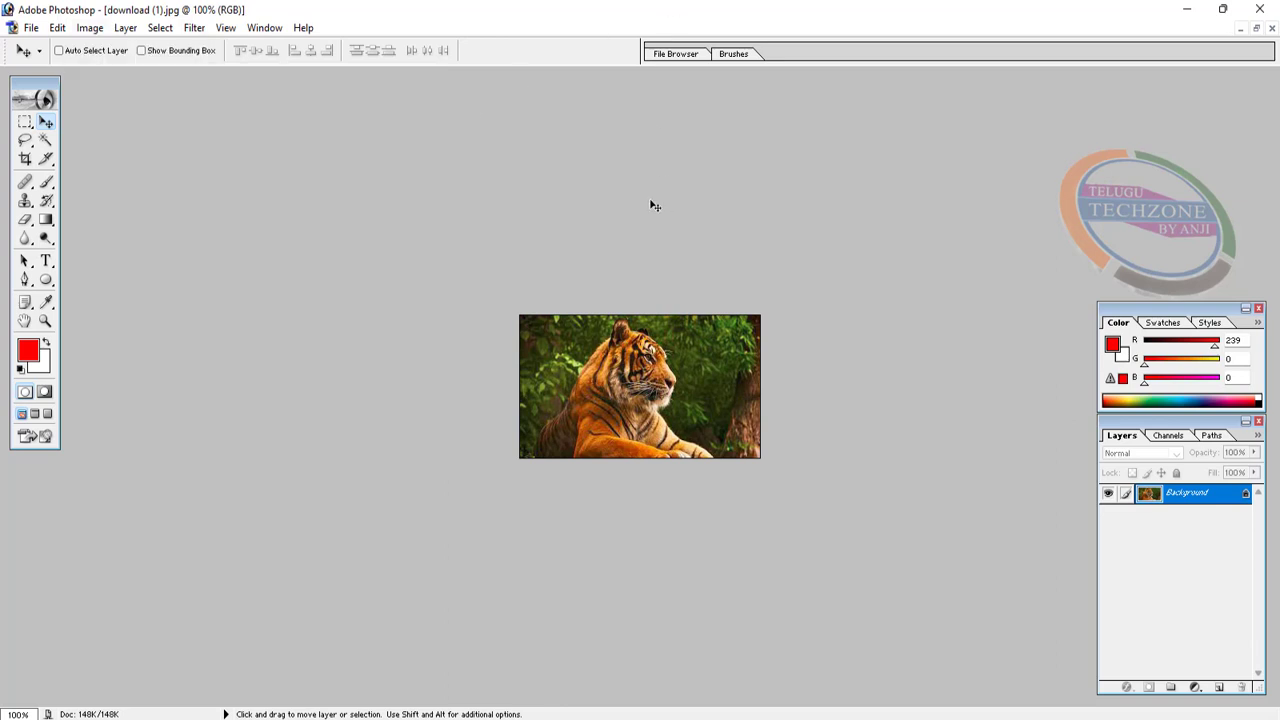
key("ctrl+m")
left_click_drag(608, 229, 978, 202)
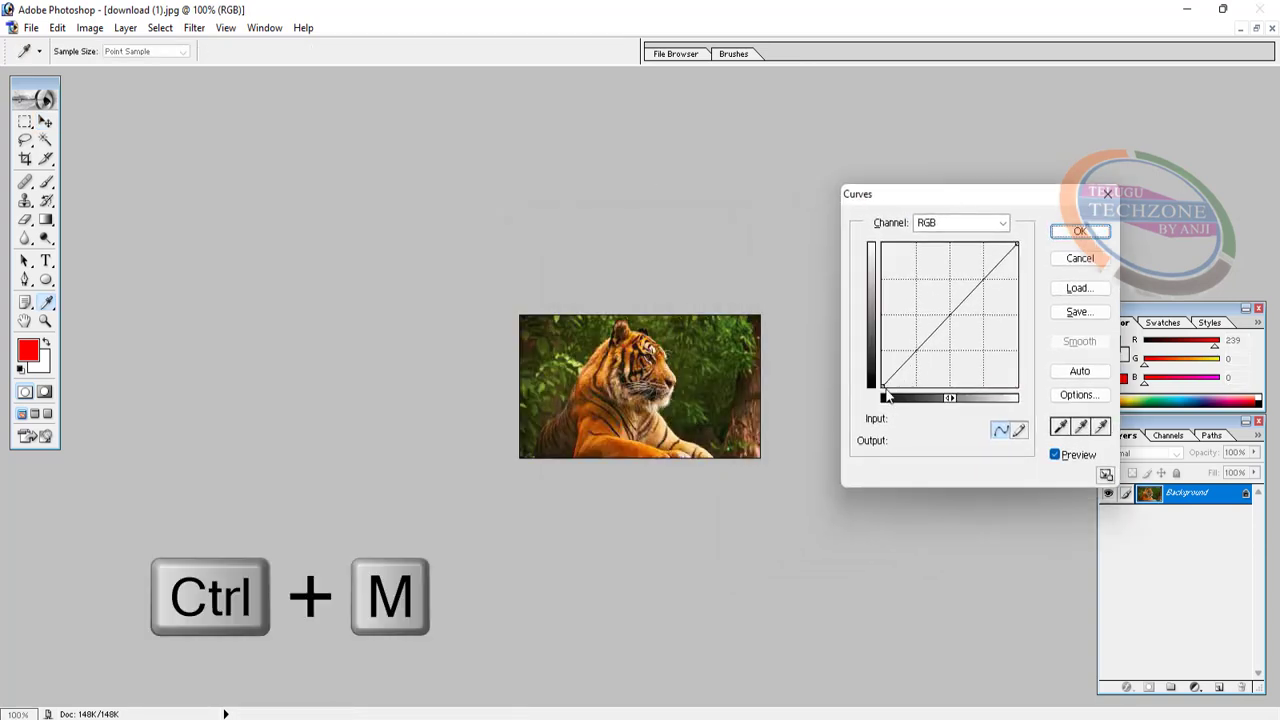
left_click_drag(883, 388, 988, 386)
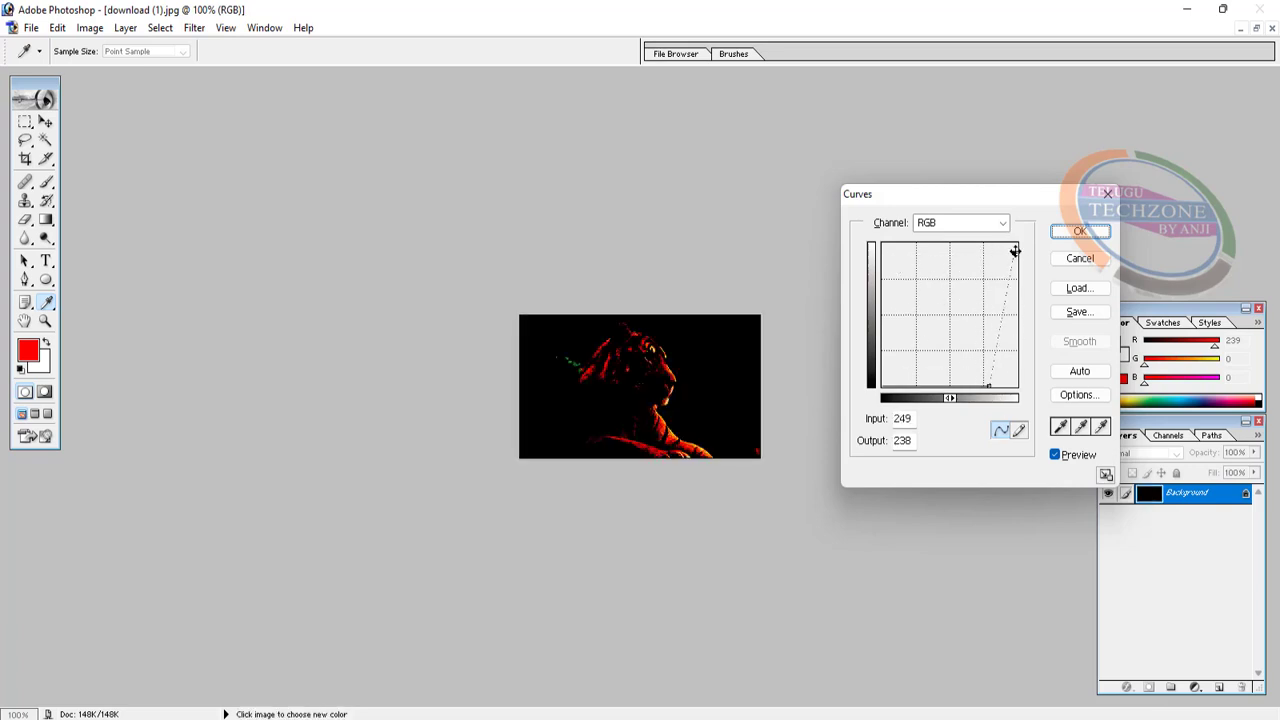
left_click(1080, 258)
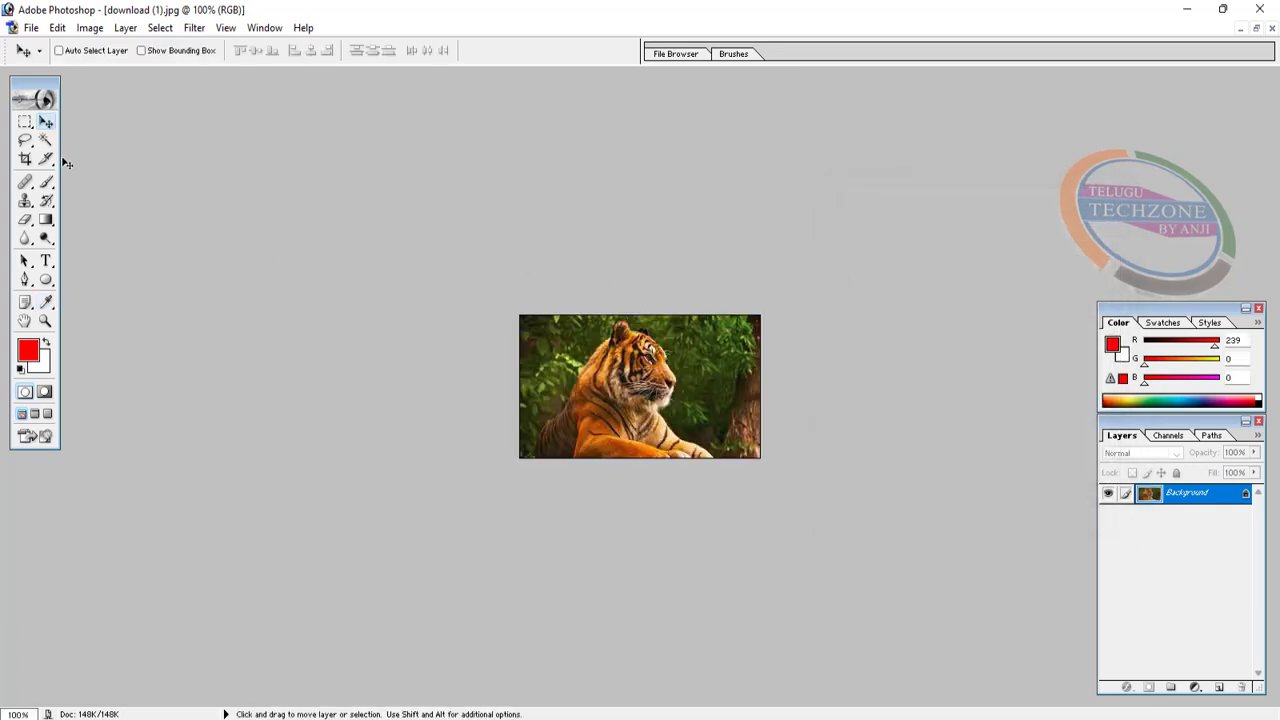
Try a Hue/Saturation adjustment on the whole tiger image, and cancel it
left_click(97, 35)
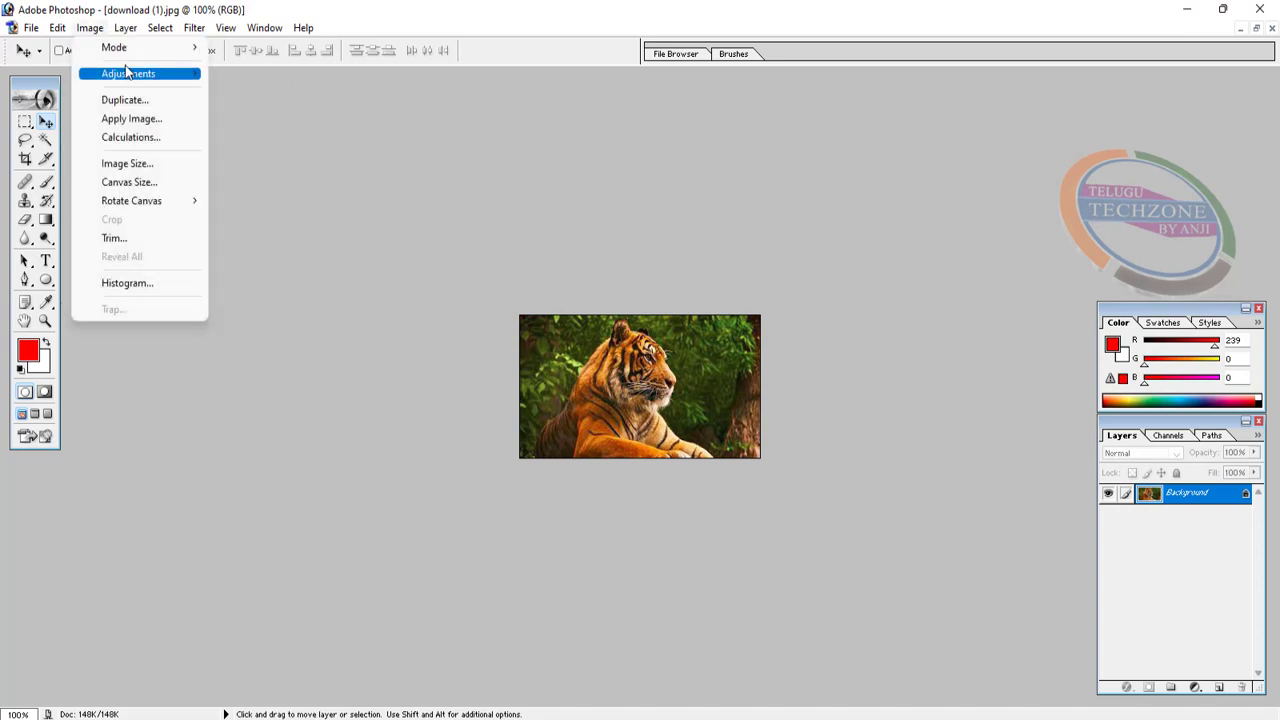
mouse_move(128, 75)
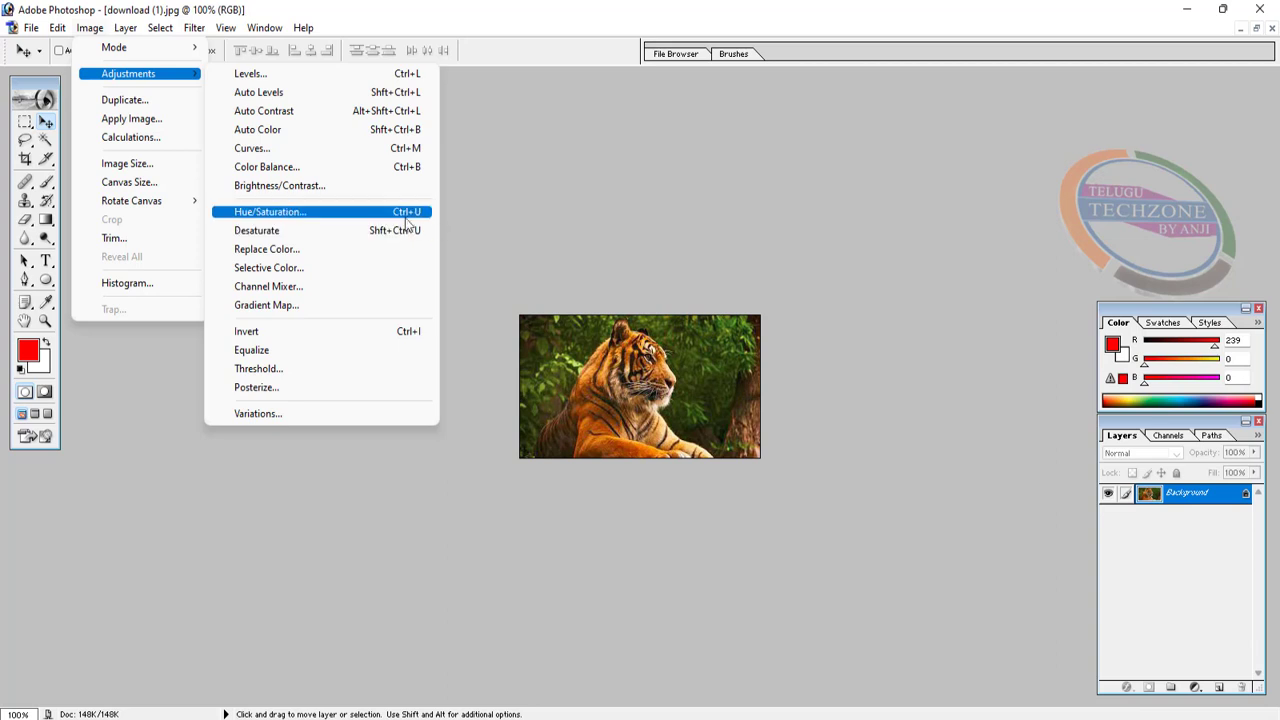
key("ctrl+u")
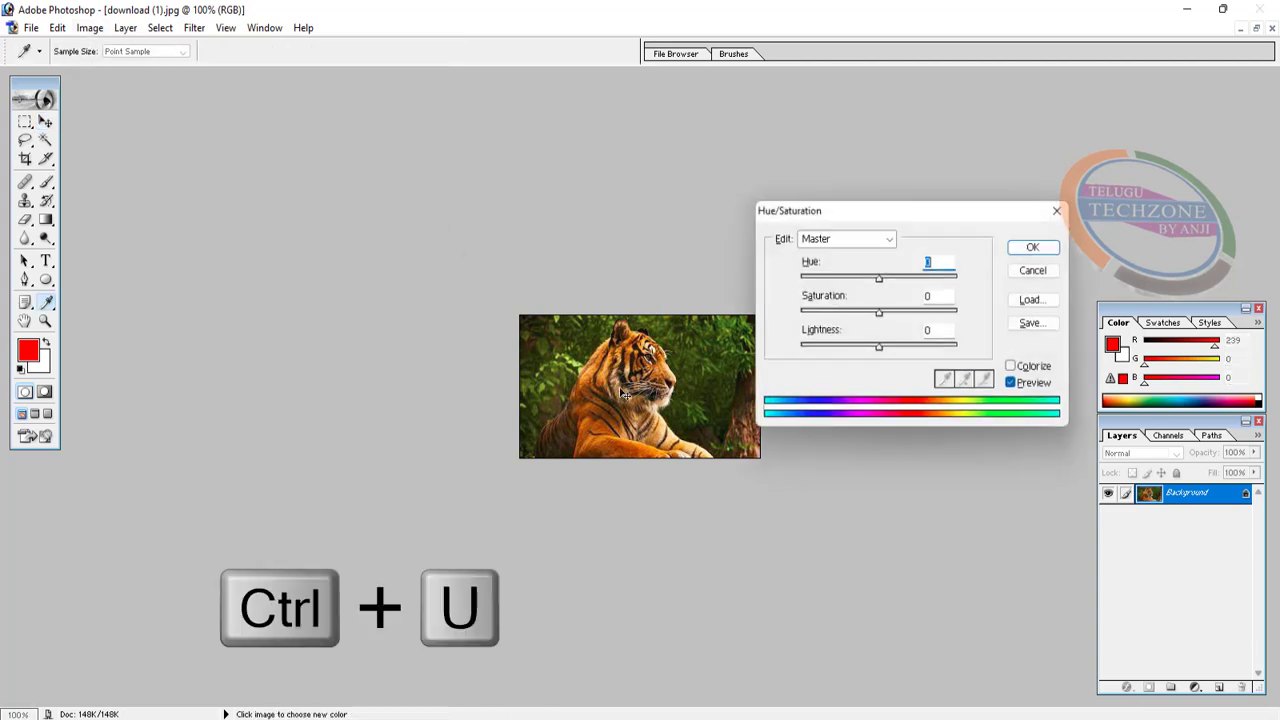
left_click_drag(879, 278, 875, 347)
left_click(1042, 275)
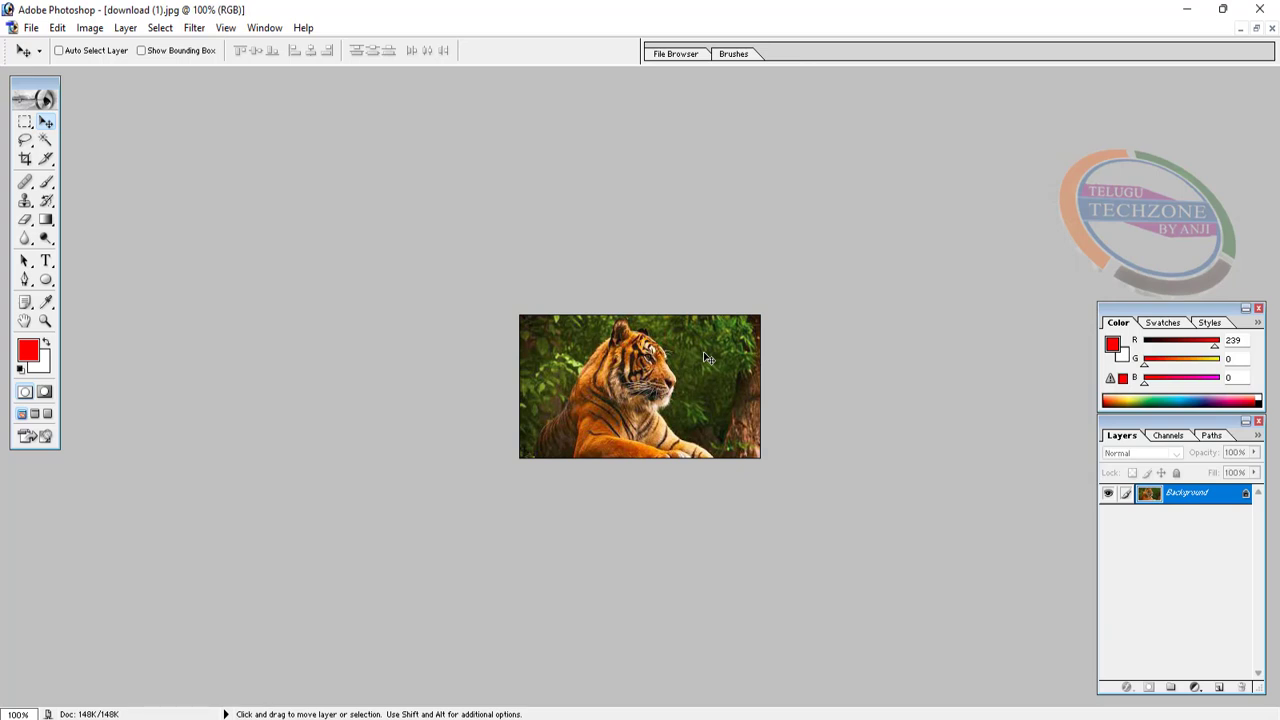
Desaturate the tiger image and undo the desaturation
left_click(90, 27)
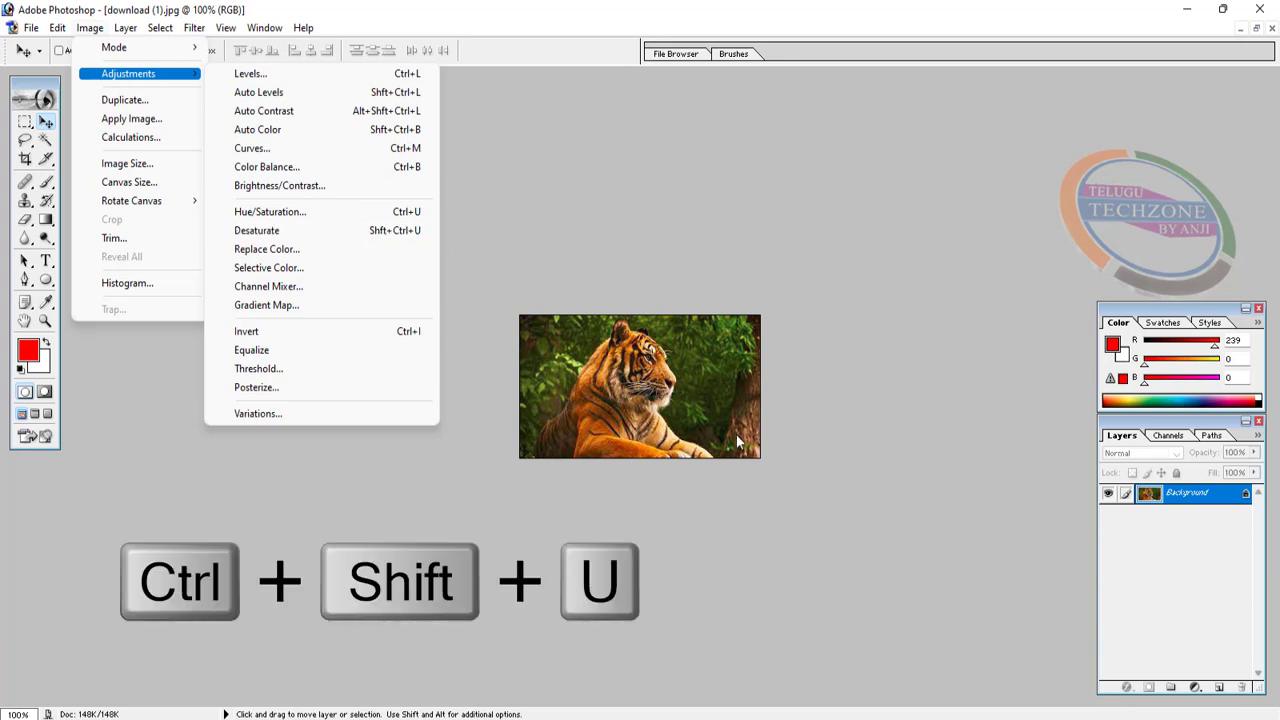
left_click(612, 363)
key("ctrl+shift+u")
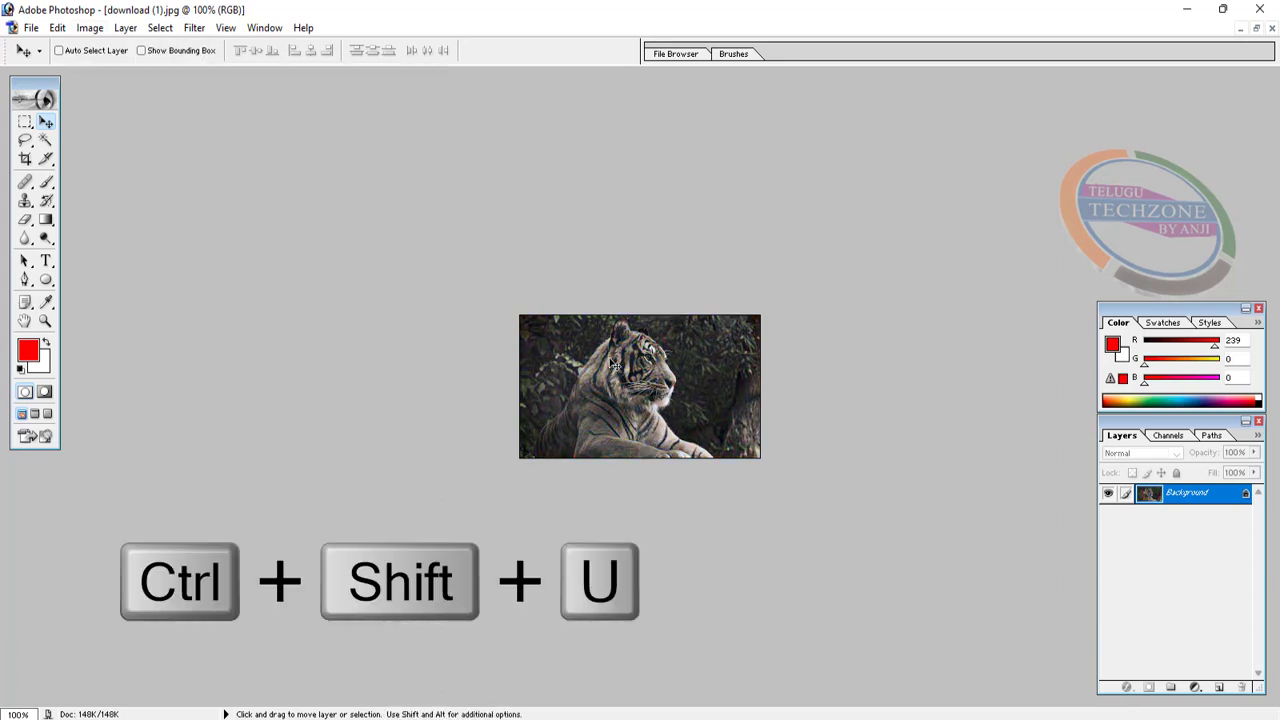
key("ctrl+z")
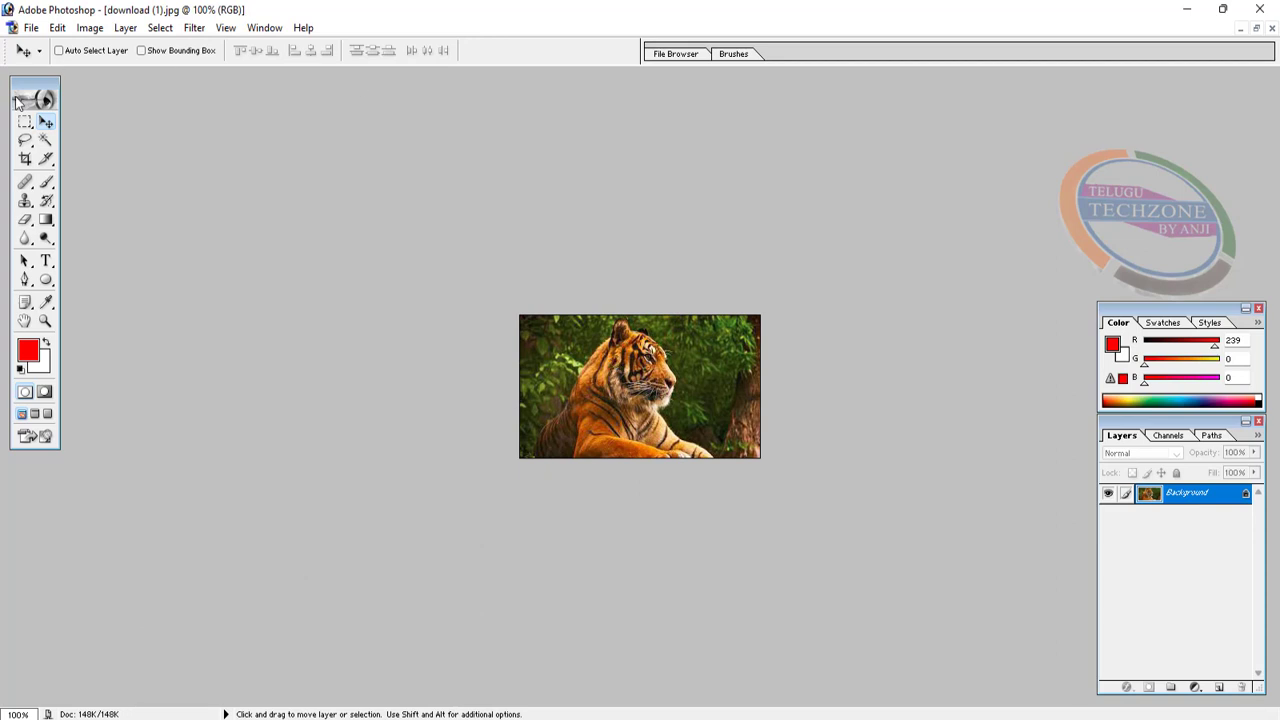
Invert the tiger image's colors, check the negative at 300% magnification, and invert them back
left_click(90, 28)
mouse_move(128, 75)
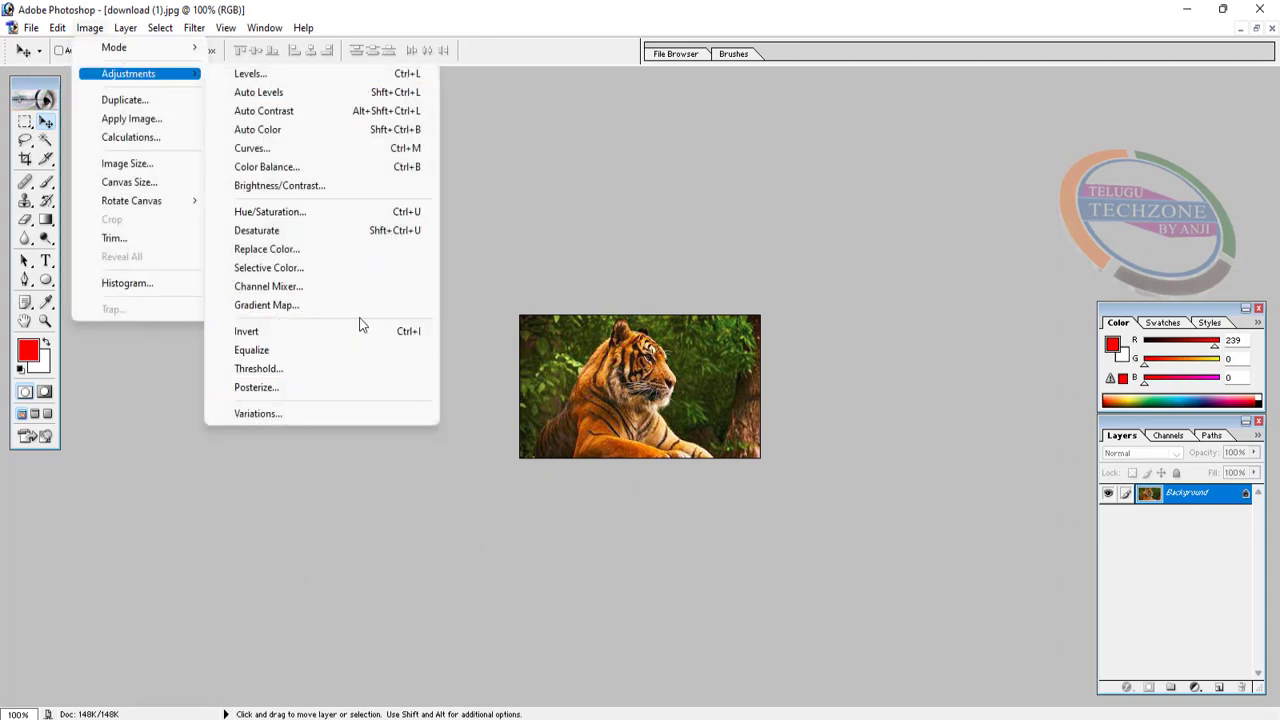
left_click(651, 400)
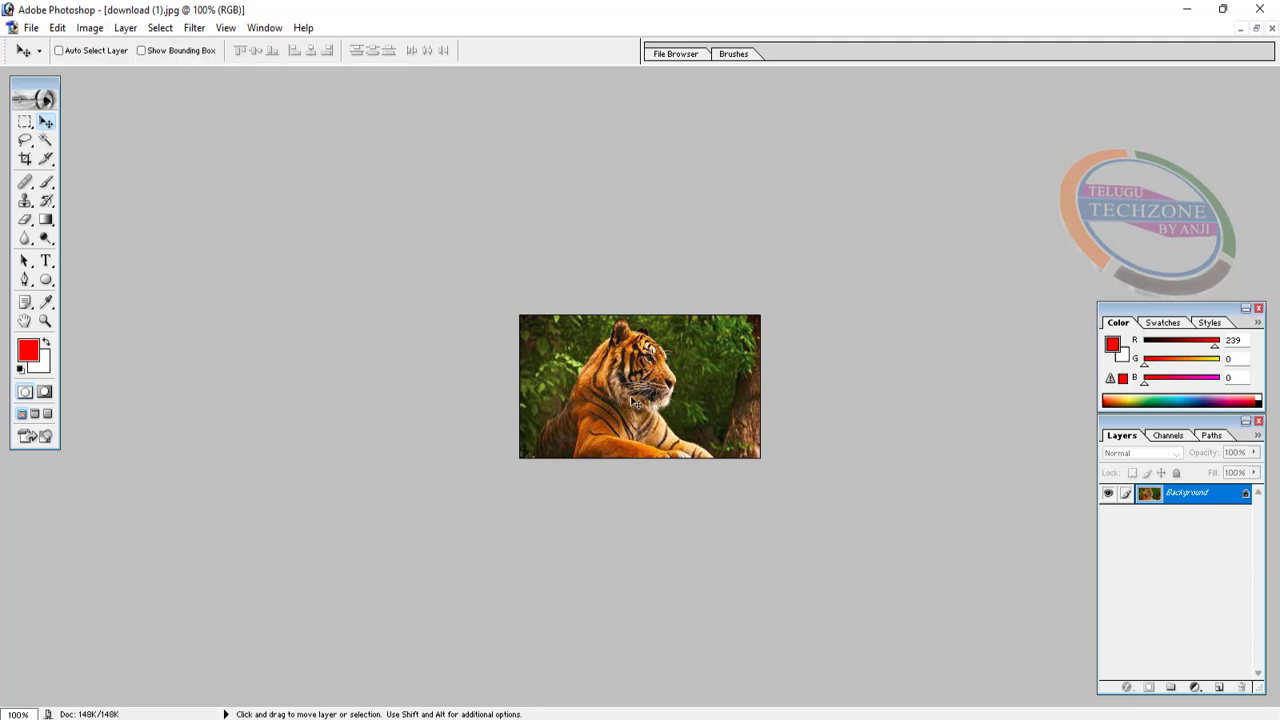
key("ctrl+i")
key("ctrl+plus")
key("ctrl+plus")
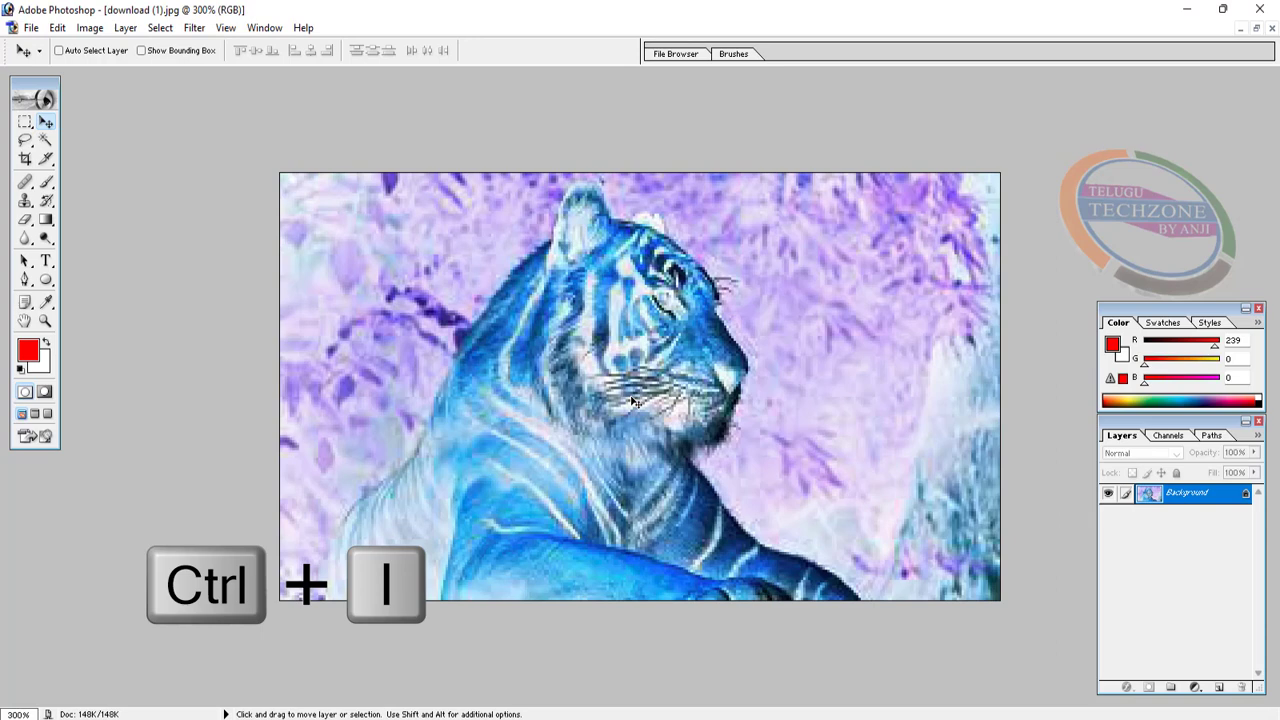
key("ctrl+i")
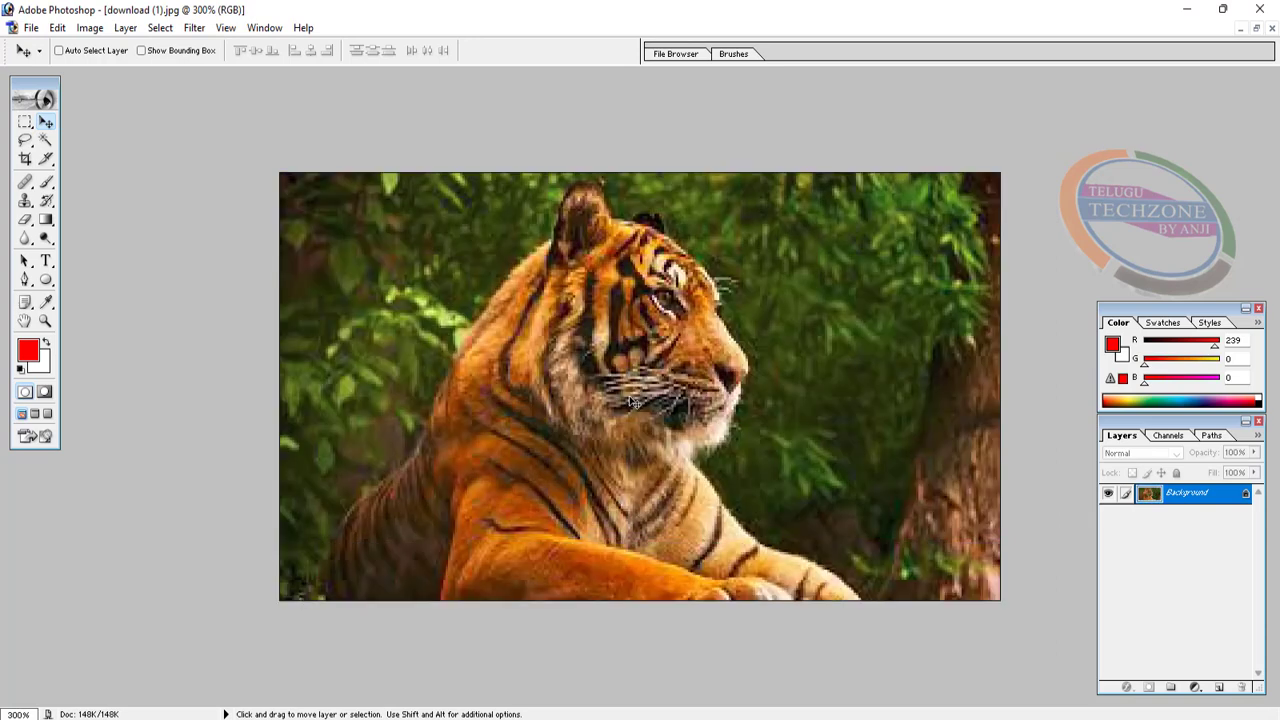
left_click(57, 28)
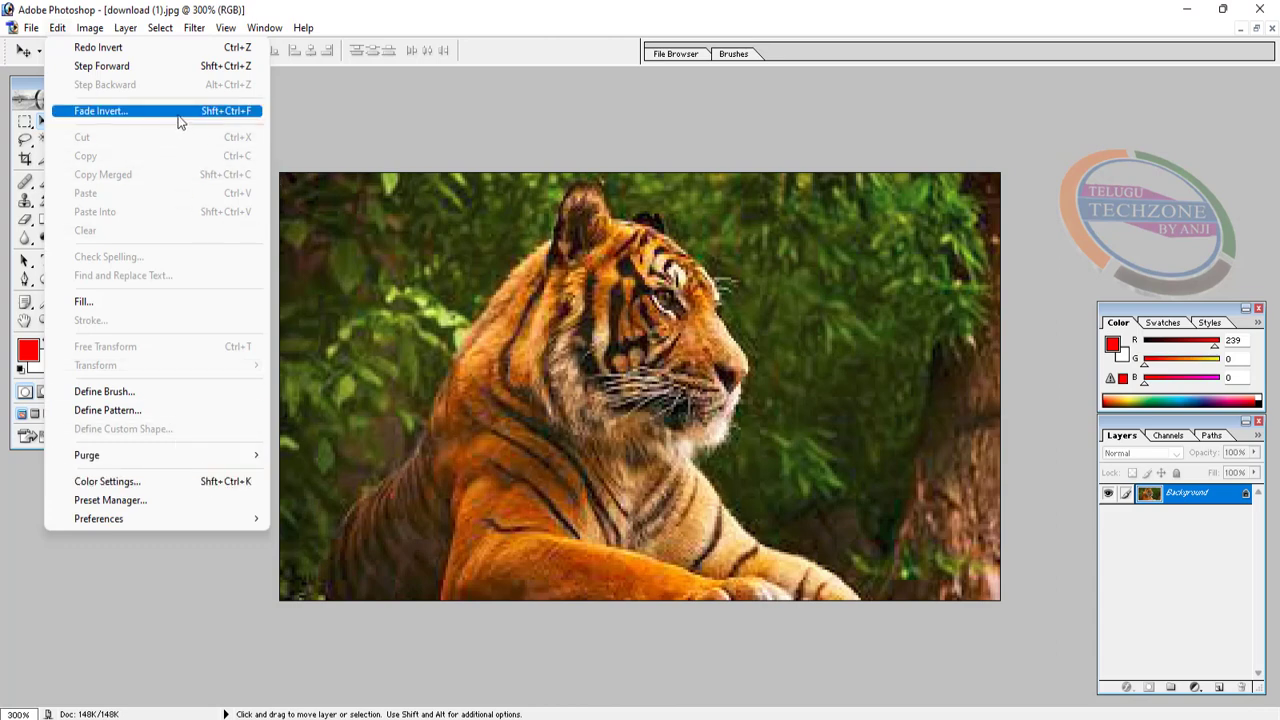
mouse_move(121, 34)
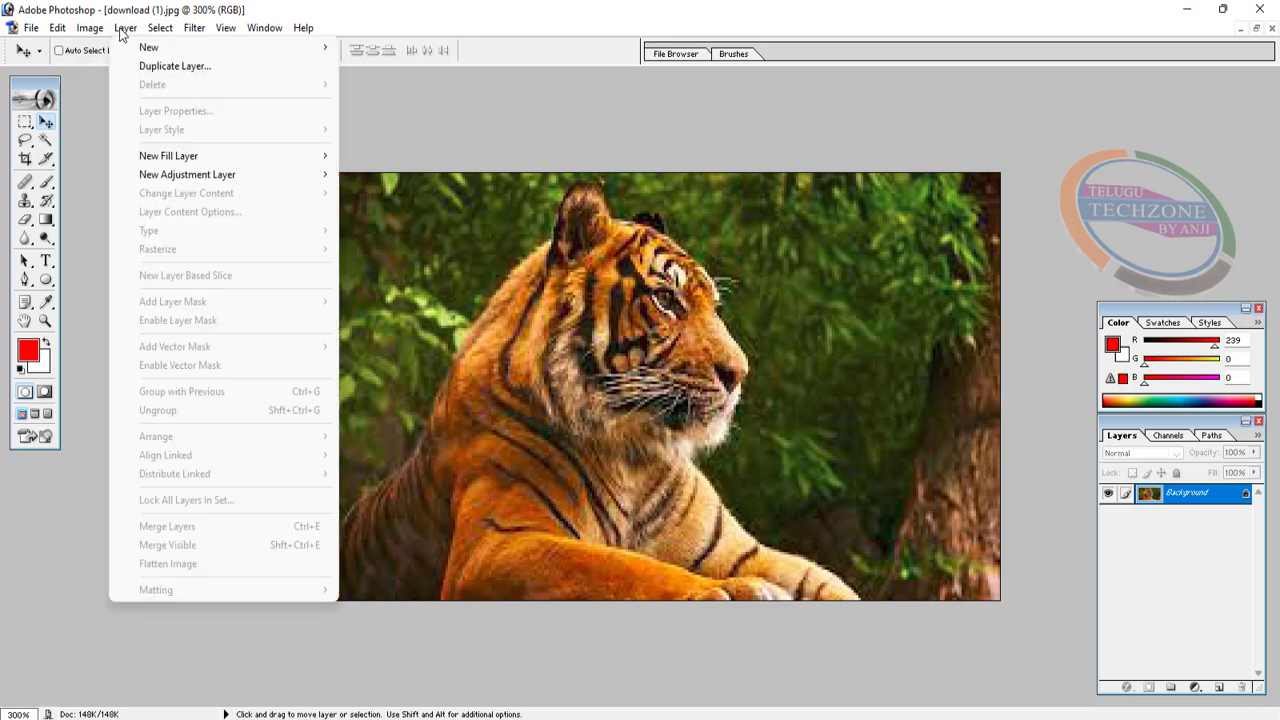
mouse_move(164, 33)
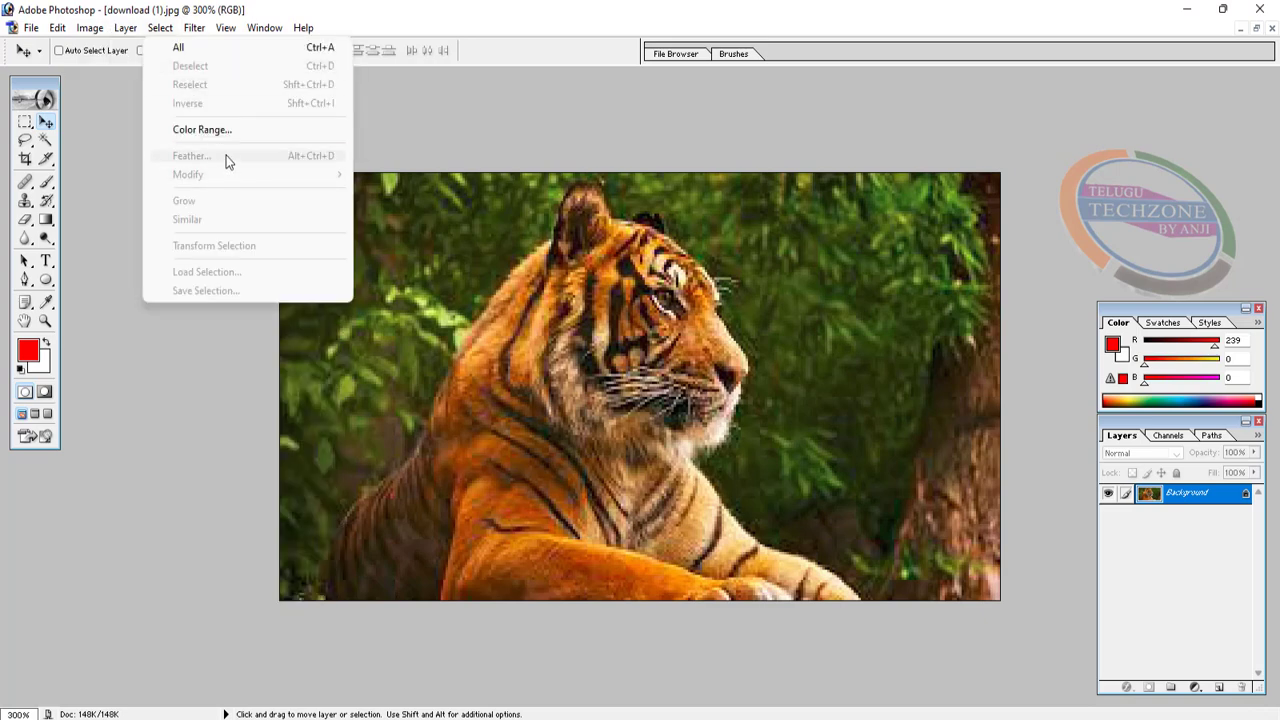
left_click(661, 378)
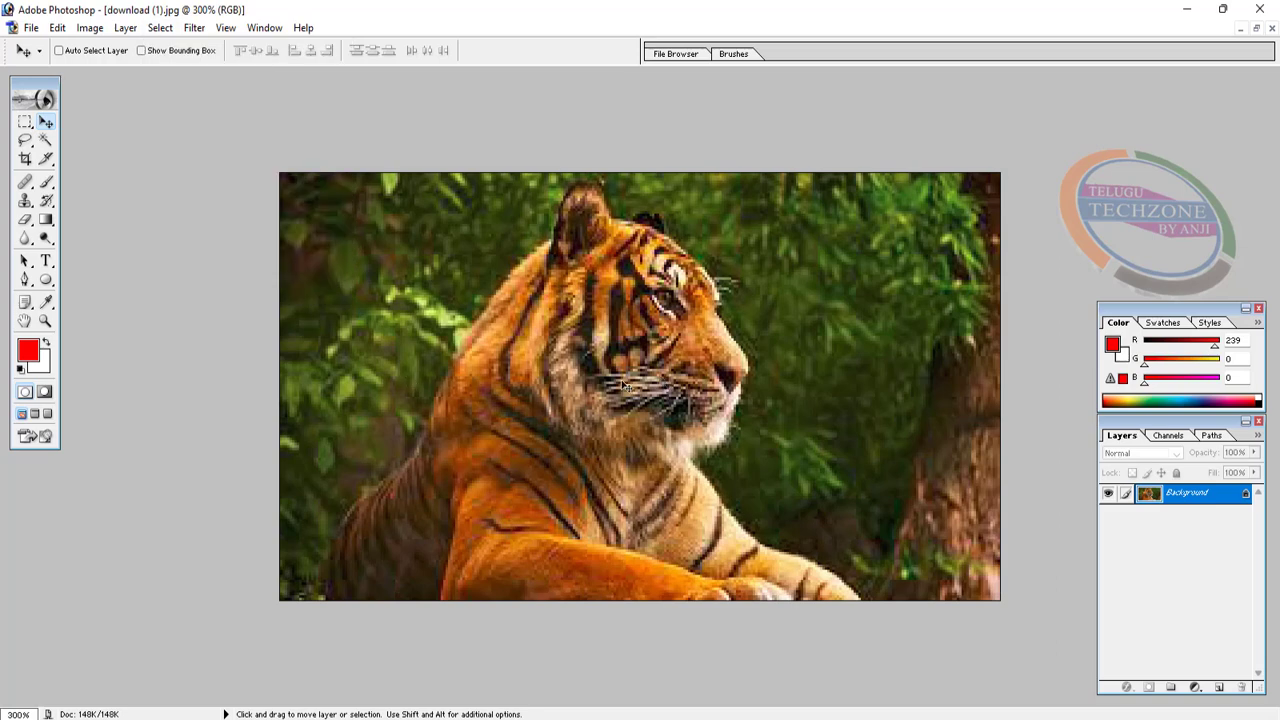
Draw an elliptical selection around the tiger's head and shoulders, fill it with the red EF0000 foreground color, and deselect
left_click(25, 121)
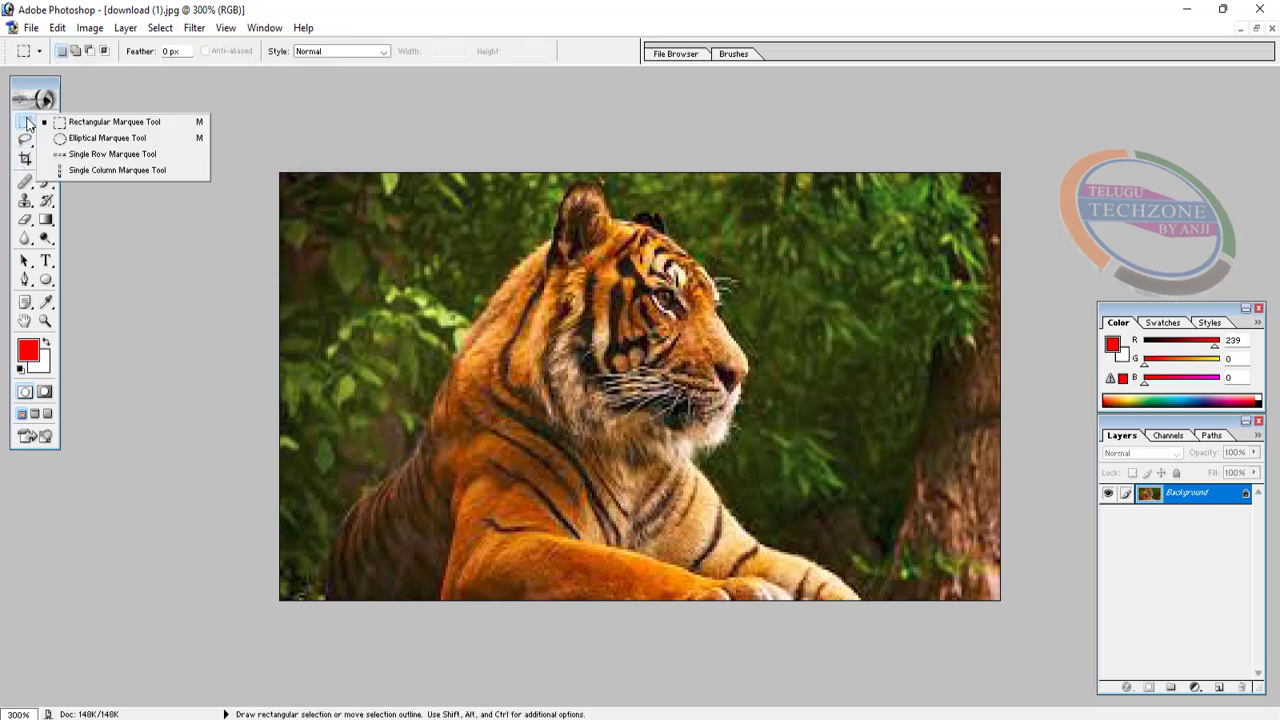
left_click(112, 138)
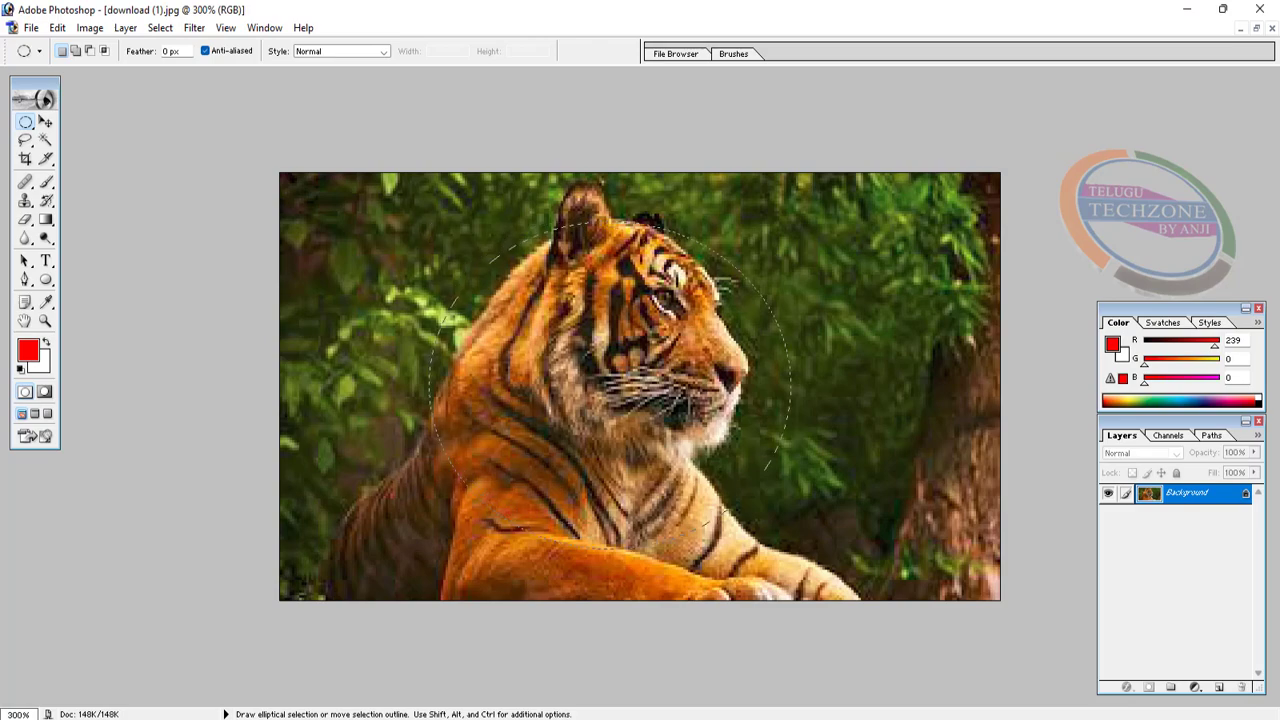
left_click(27, 349)
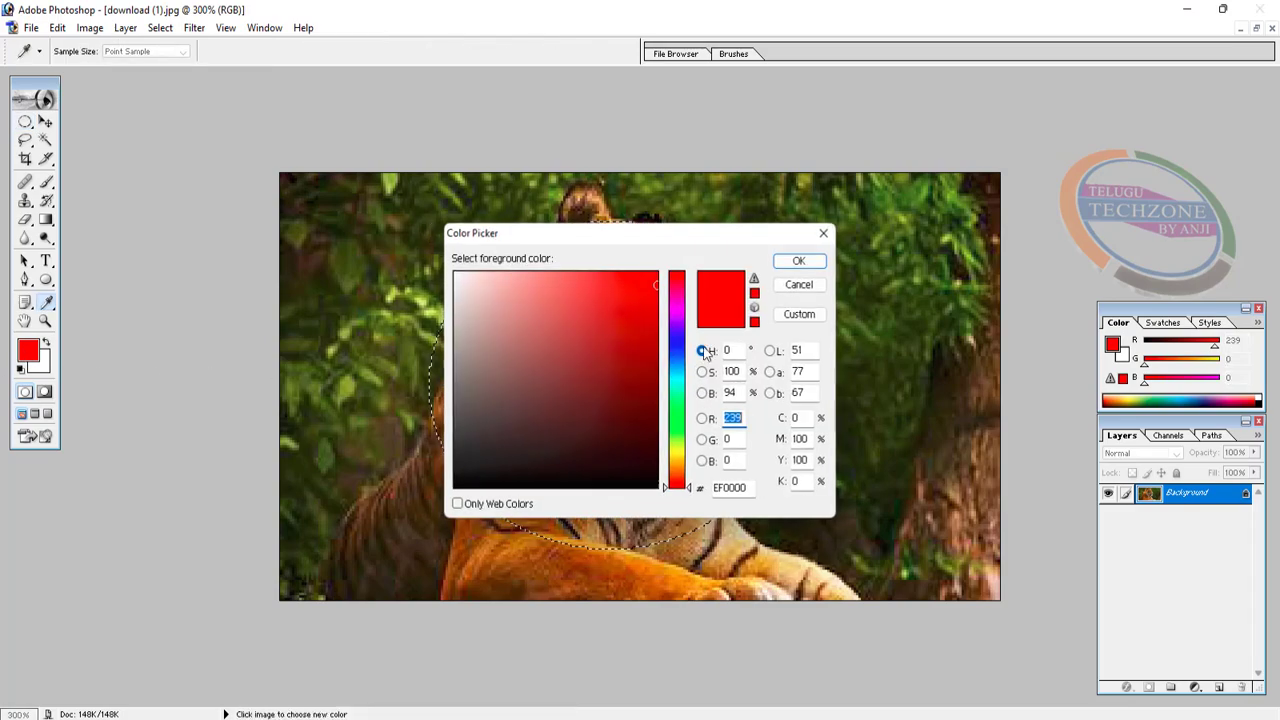
left_click(804, 262)
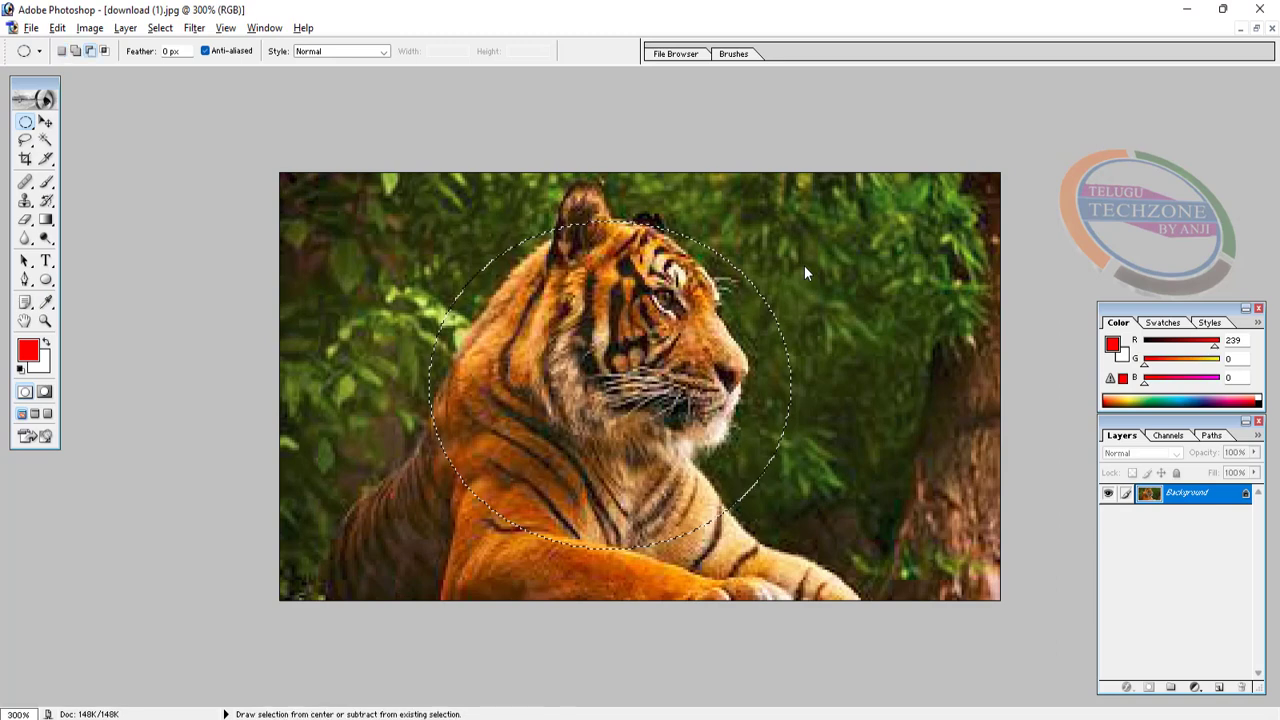
key("alt+BackSpace")
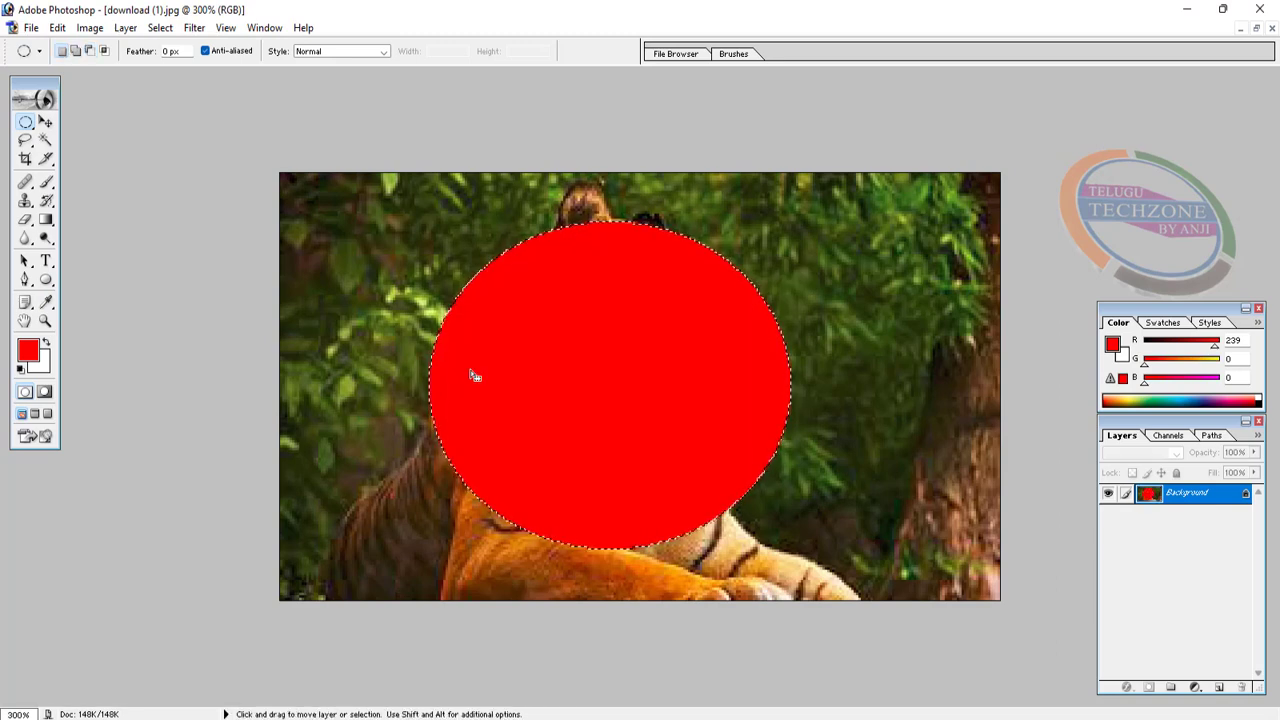
key("ctrl+d")
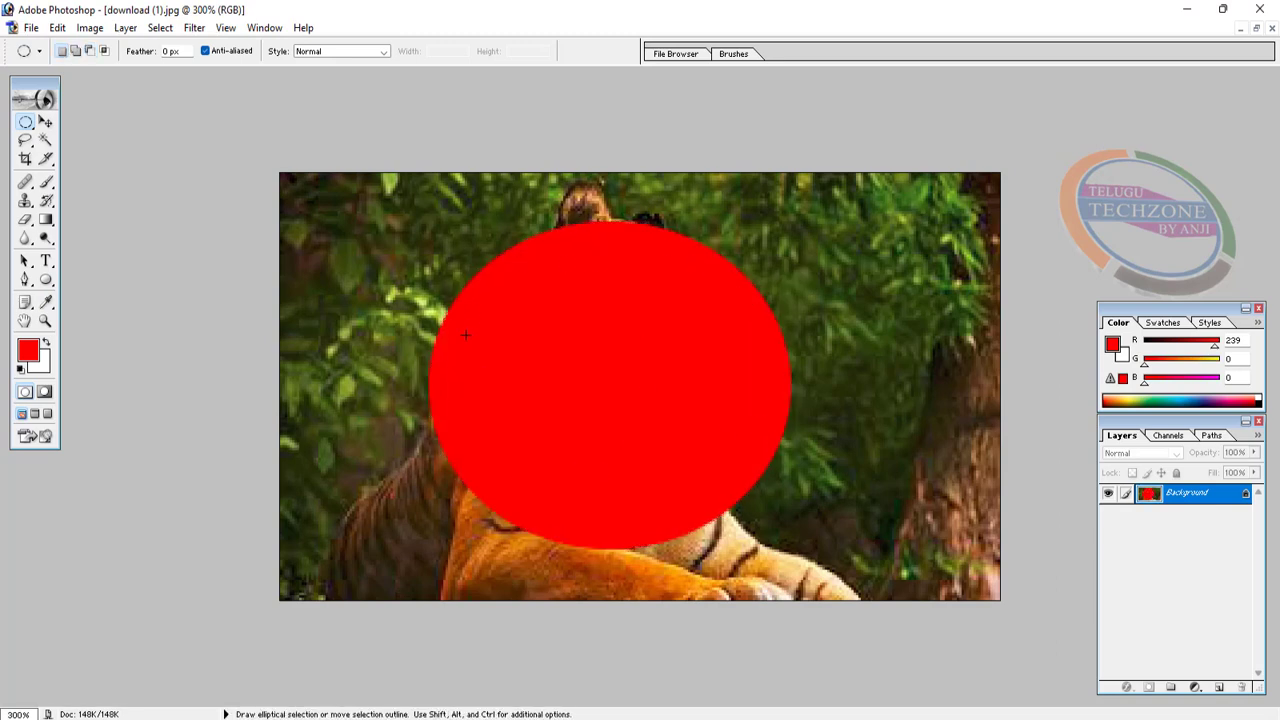
Reselect the last ellipse and step back through the history to undo both the red fill and the selection
key("ctrl+shift+d")
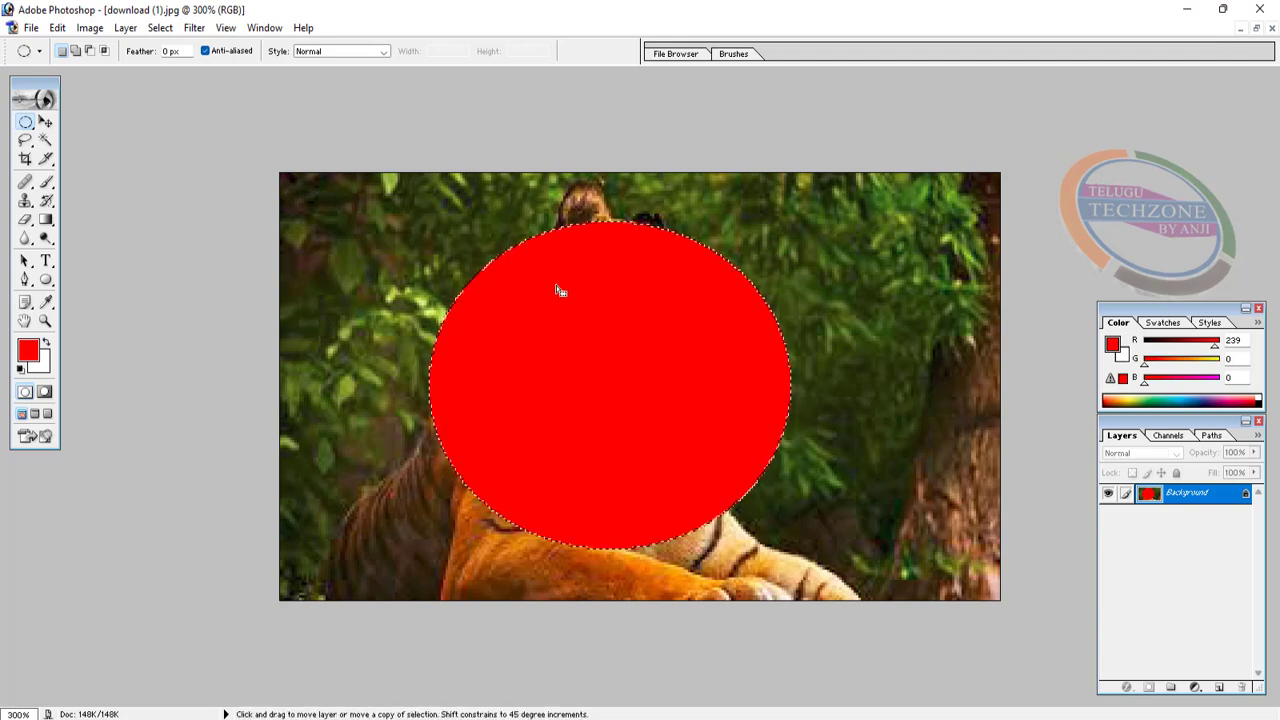
key("ctrl+alt+z")
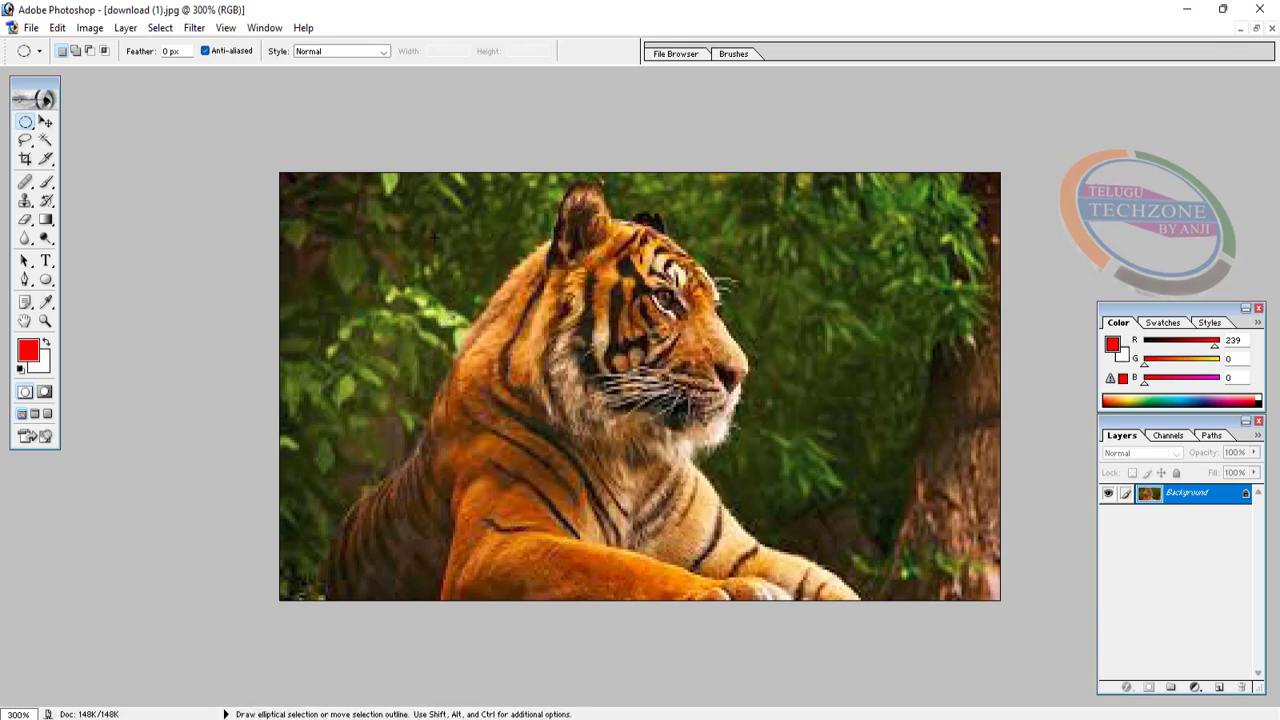
Fill an elliptical selection over the tiger's head and shoulders with the red foreground color, feathered by 35 pixels, and deselect
key("ctrl+alt+d")
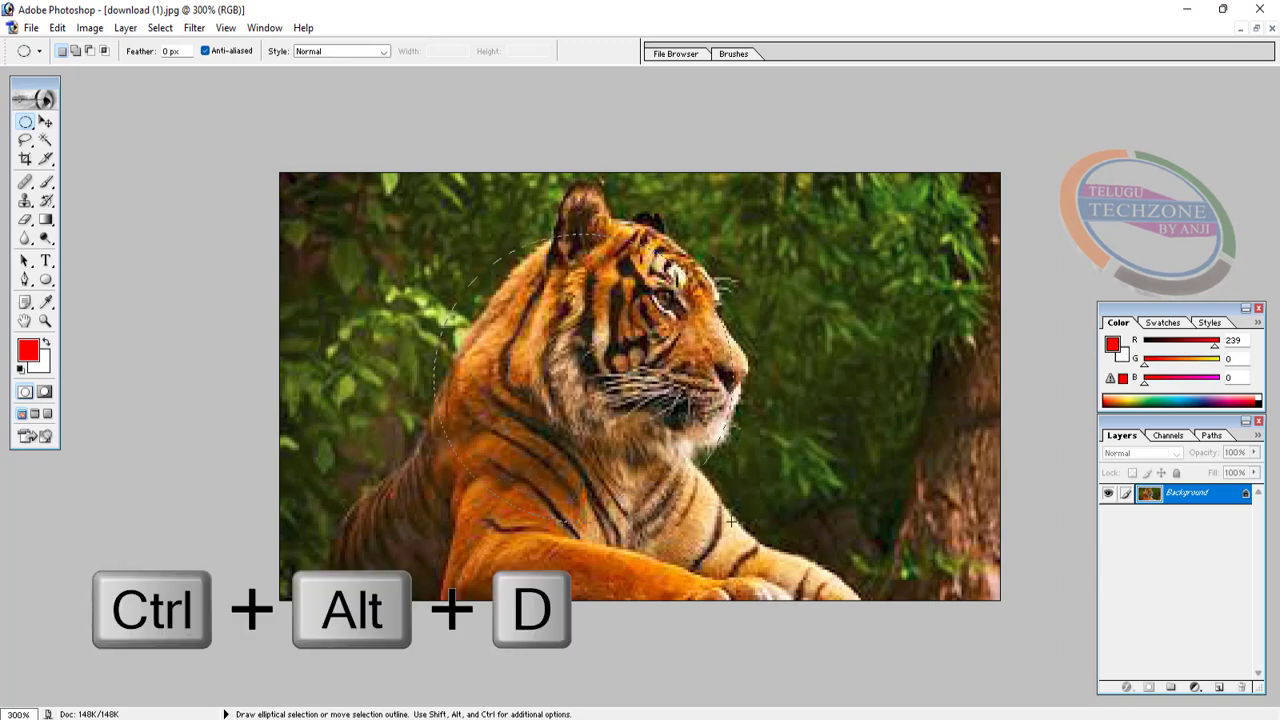
left_click(160, 28)
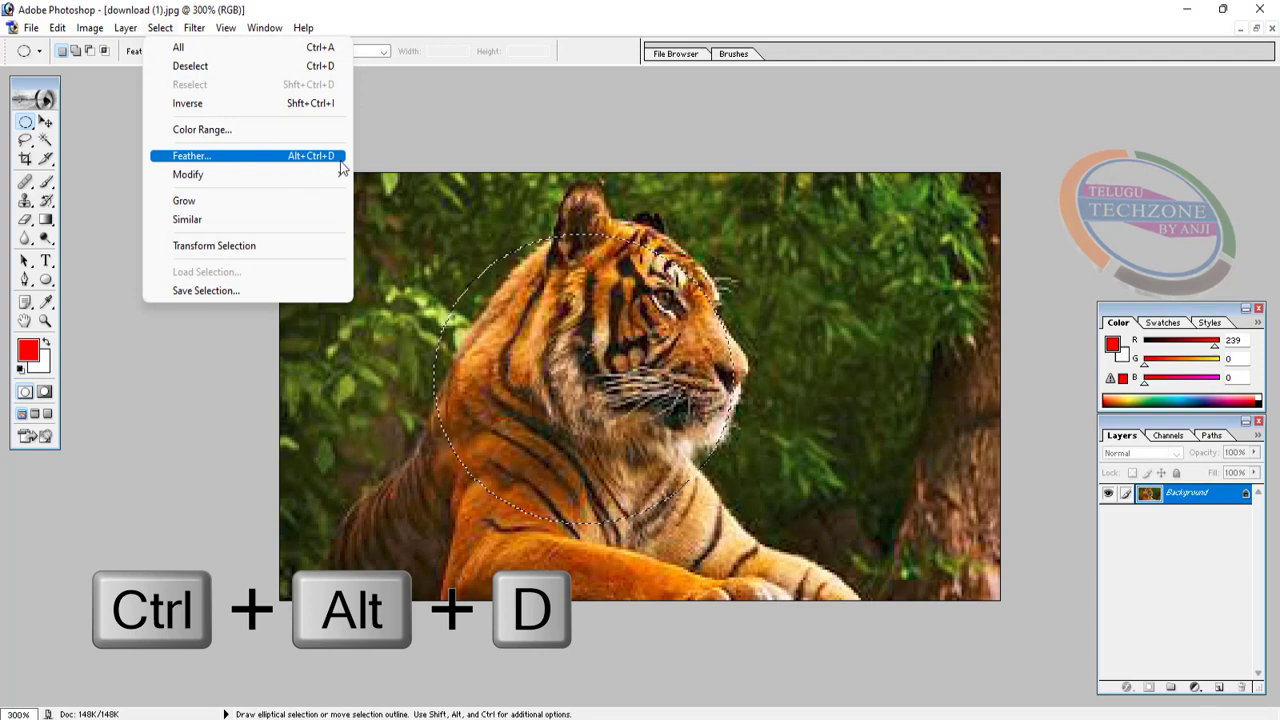
left_click(618, 4)
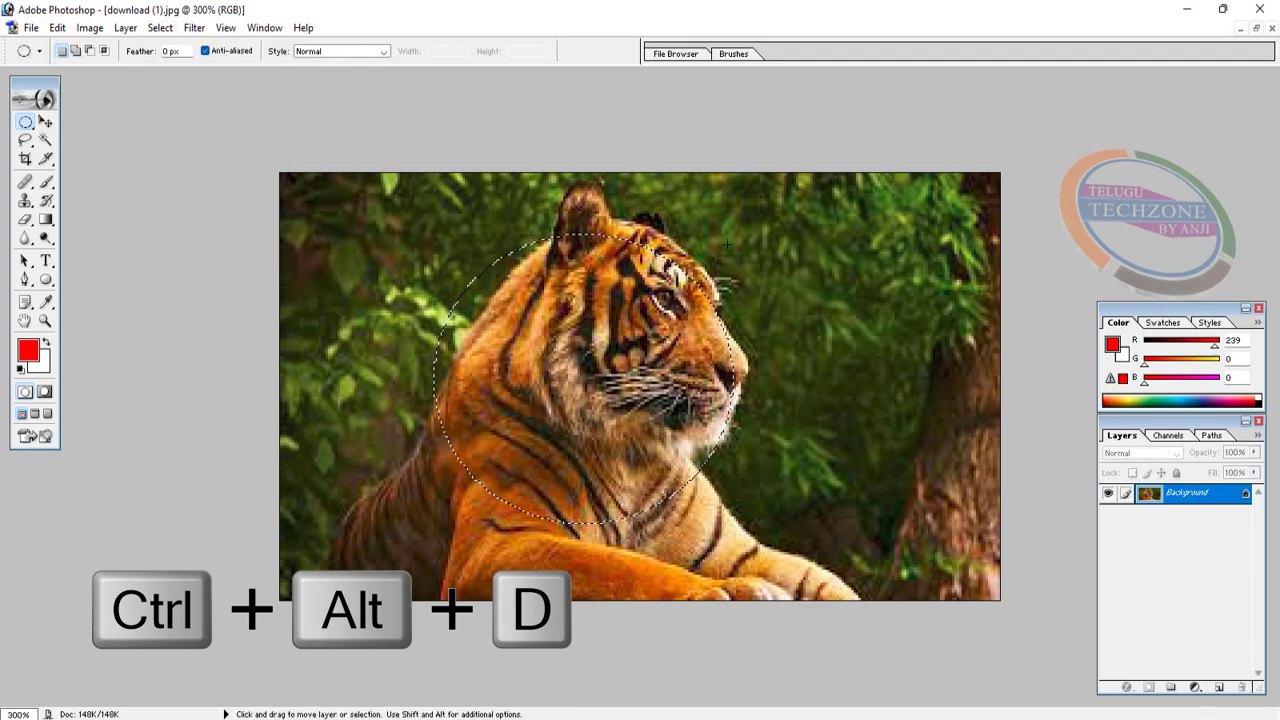
key("ctrl+alt+d")
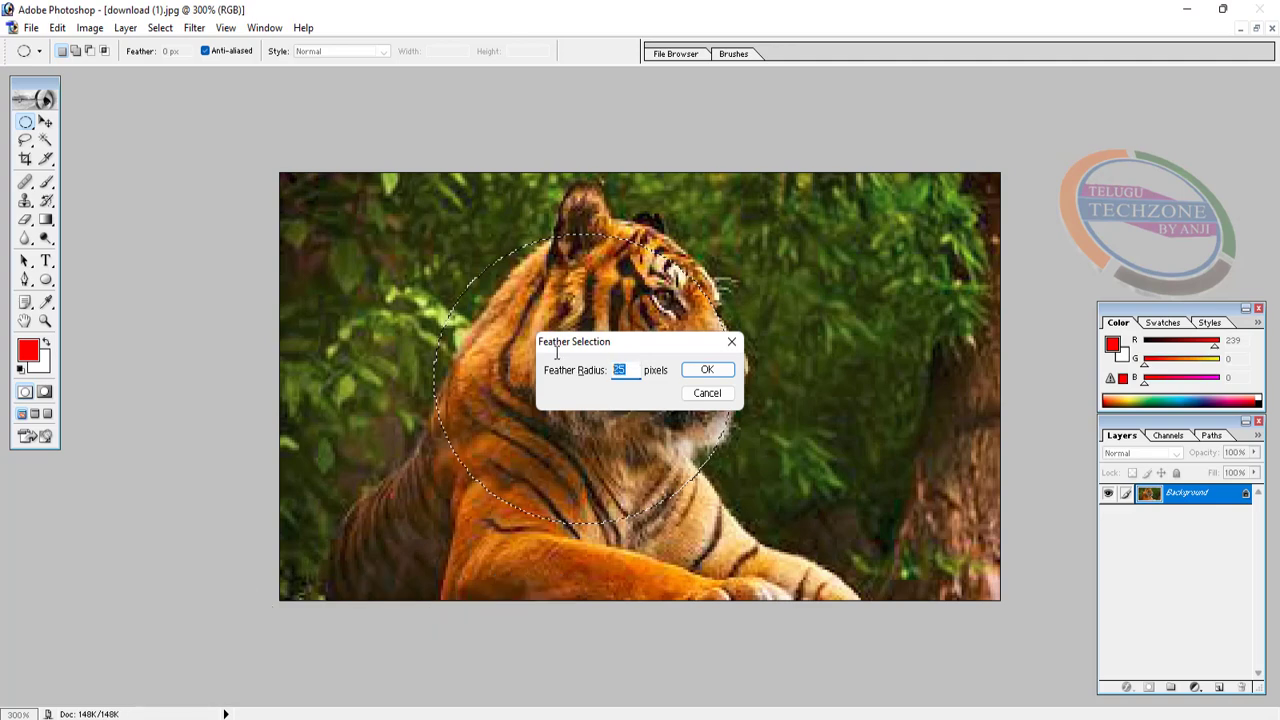
type("35")
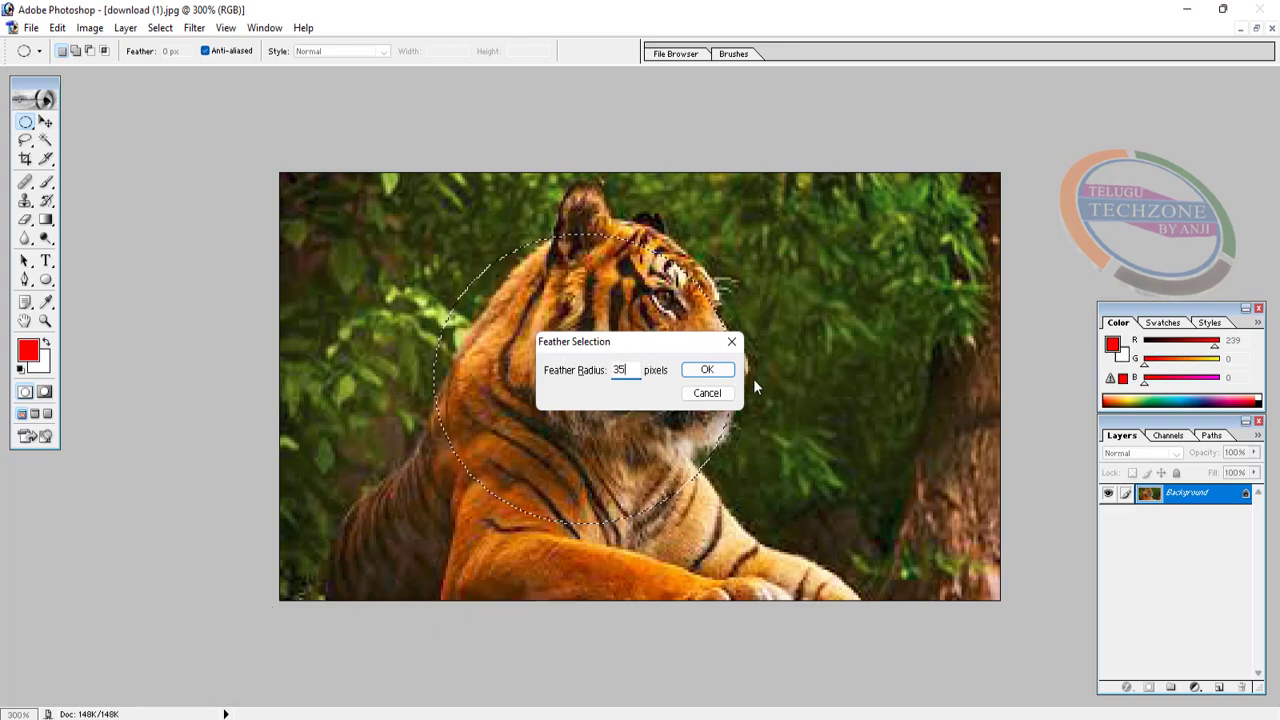
left_click(707, 370)
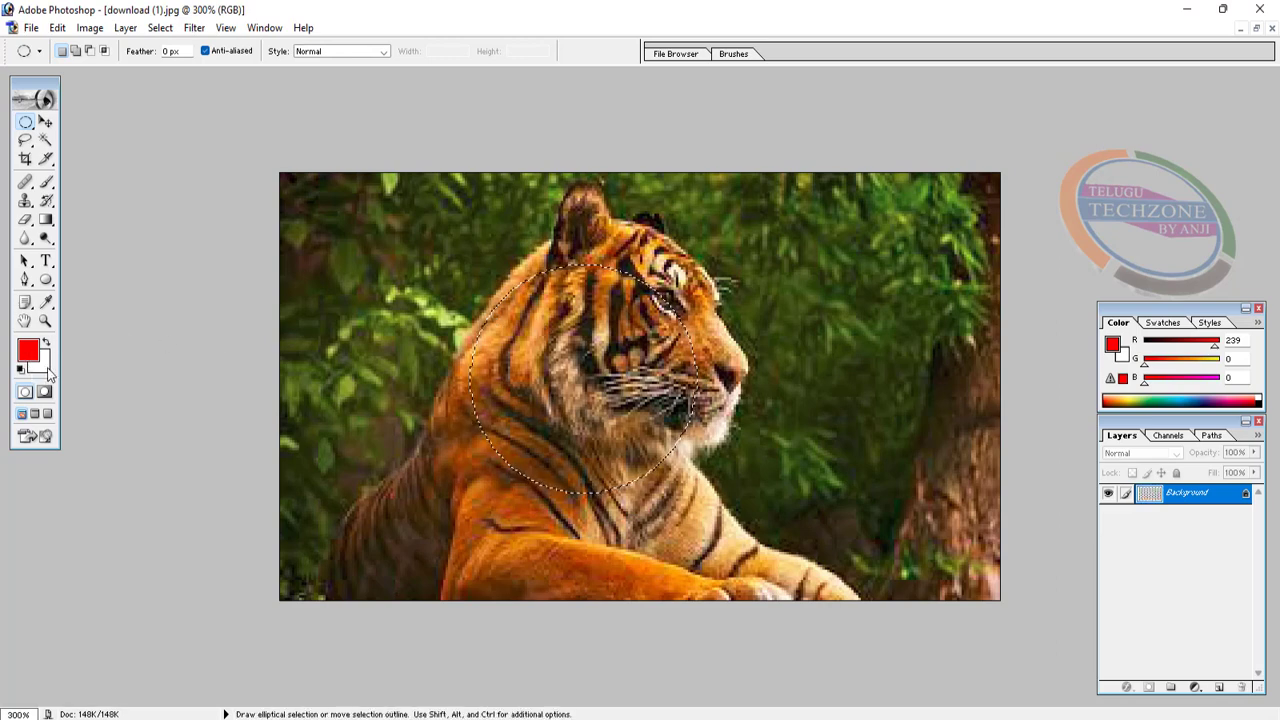
key("alt+BackSpace")
key("ctrl+d")
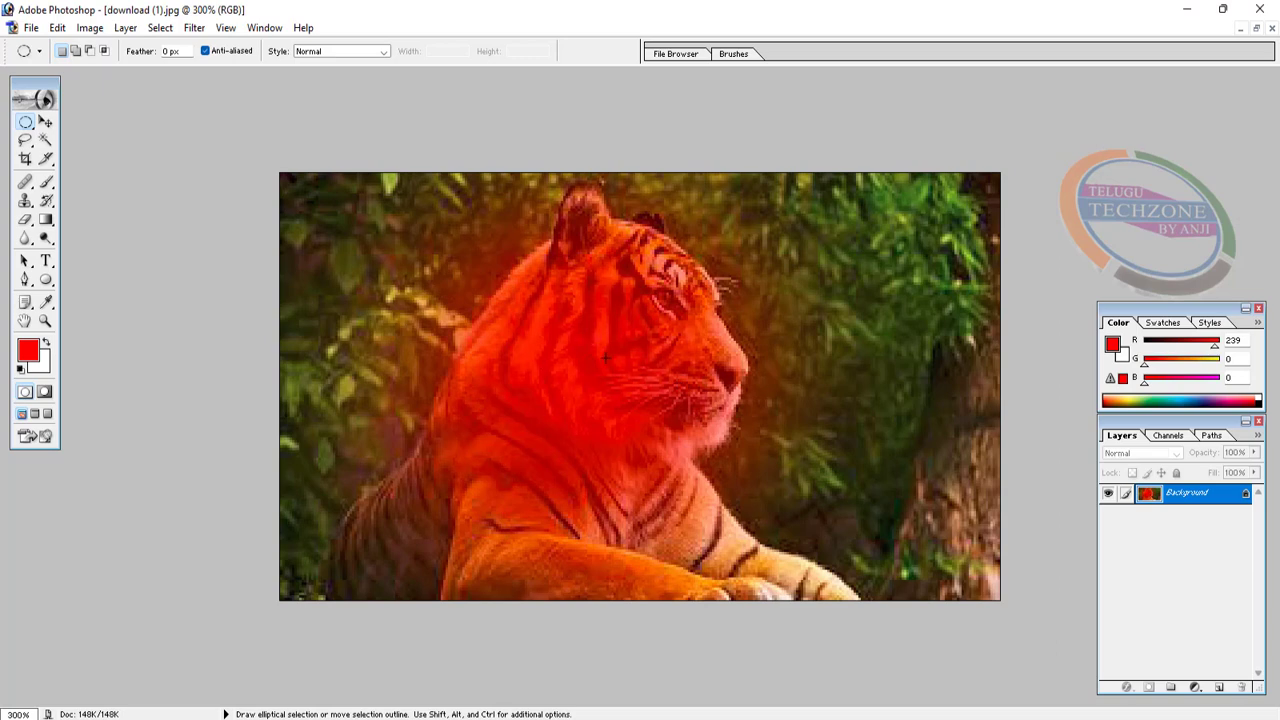
Try to feather a rectangular marquee selection in front of the tiger's face by 45 pixels
left_click_drag(25, 121, 76, 121)
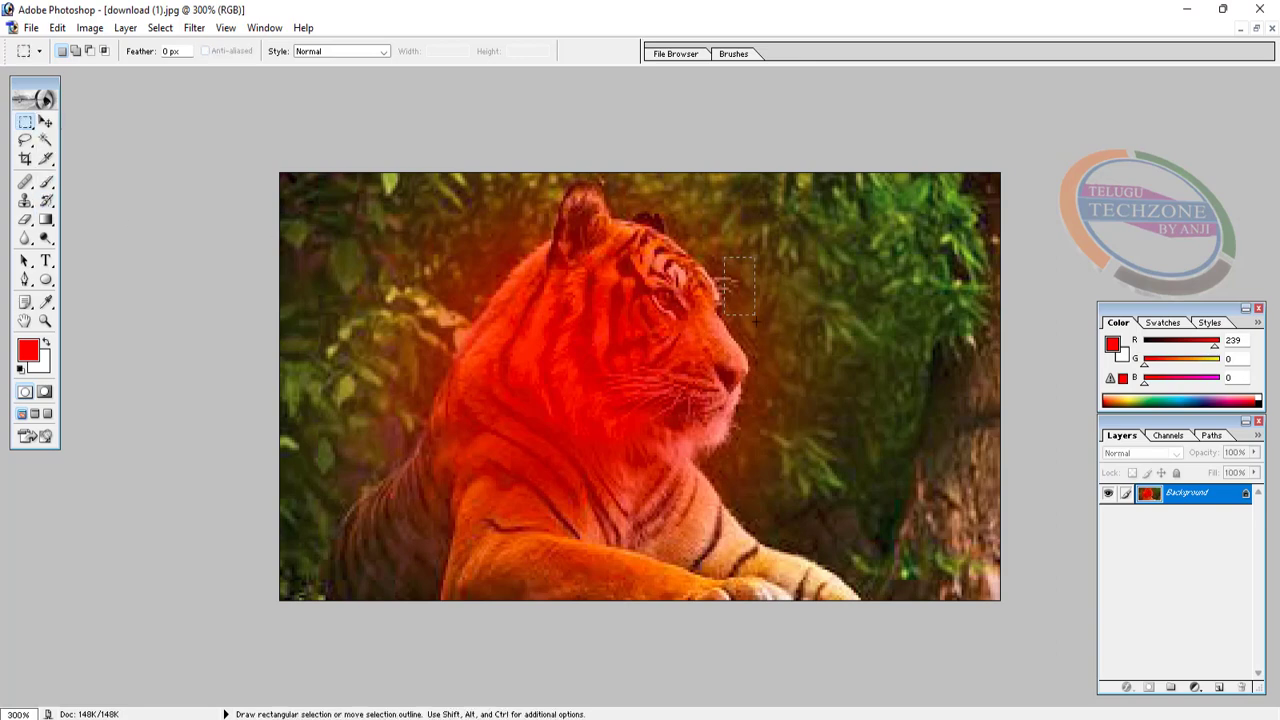
left_click_drag(897, 430, 923, 435)
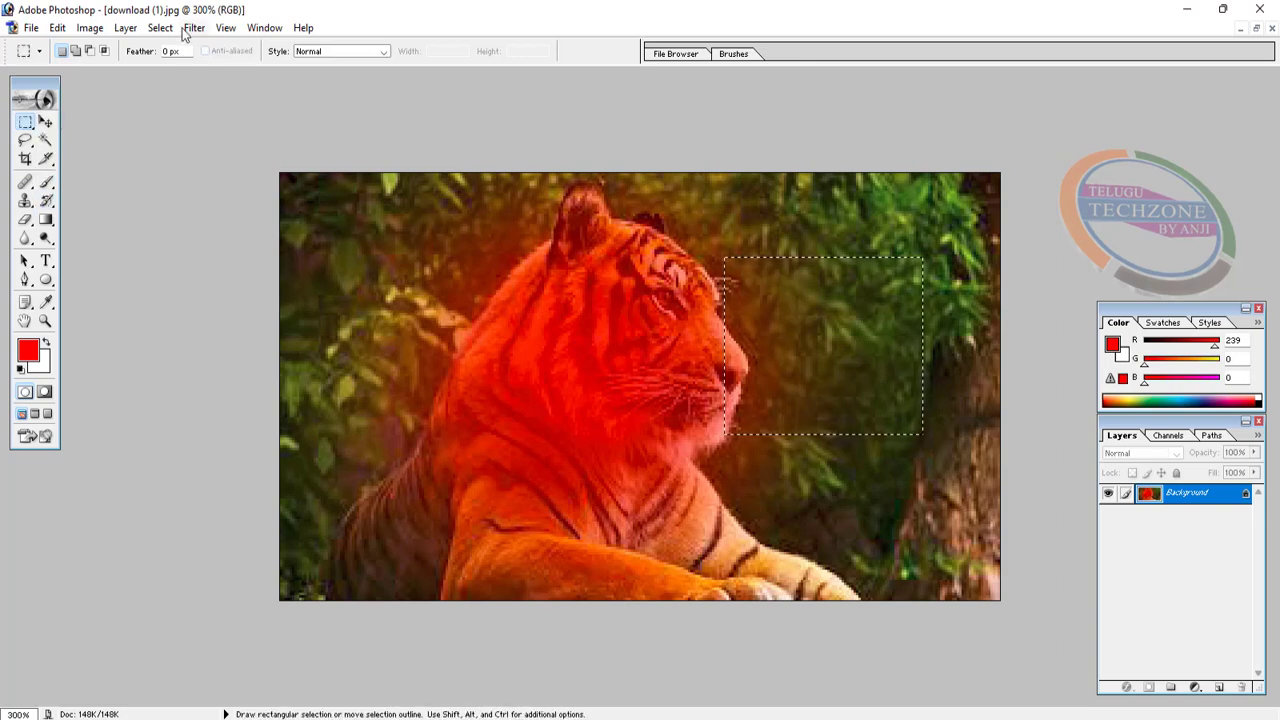
left_click(163, 29)
key("Escape")
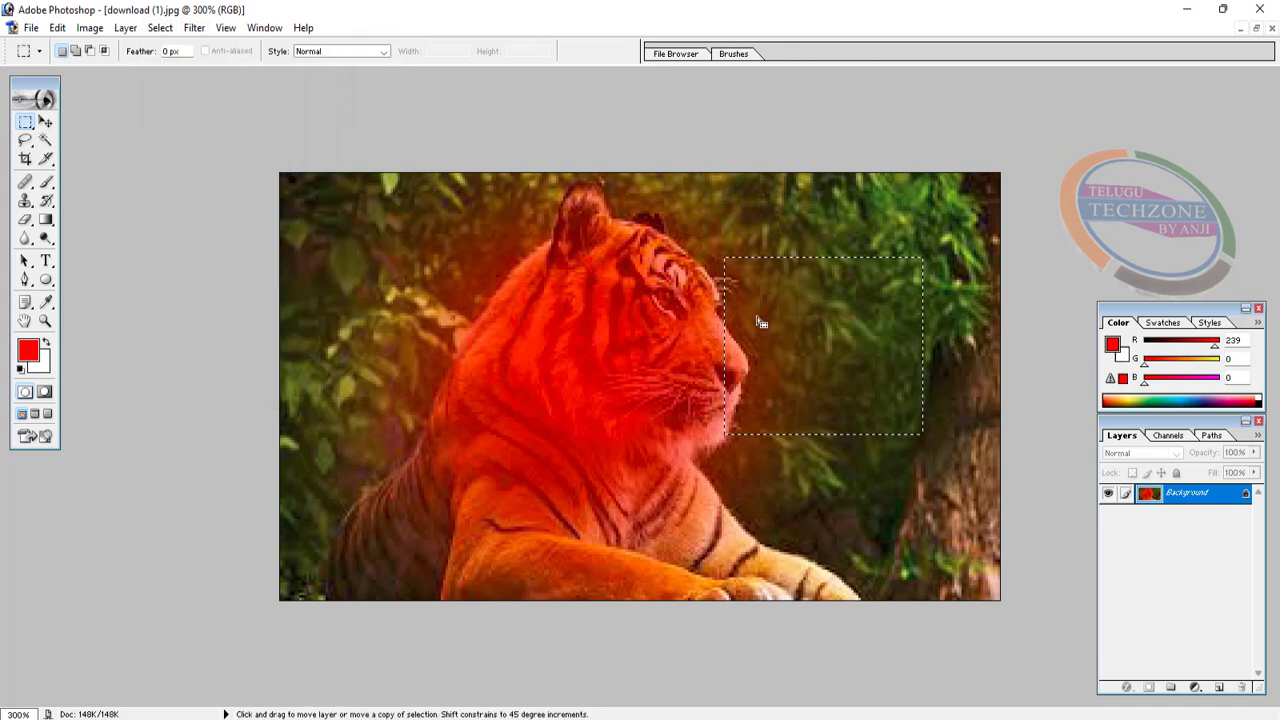
key("ctrl+alt+d")
type("45")
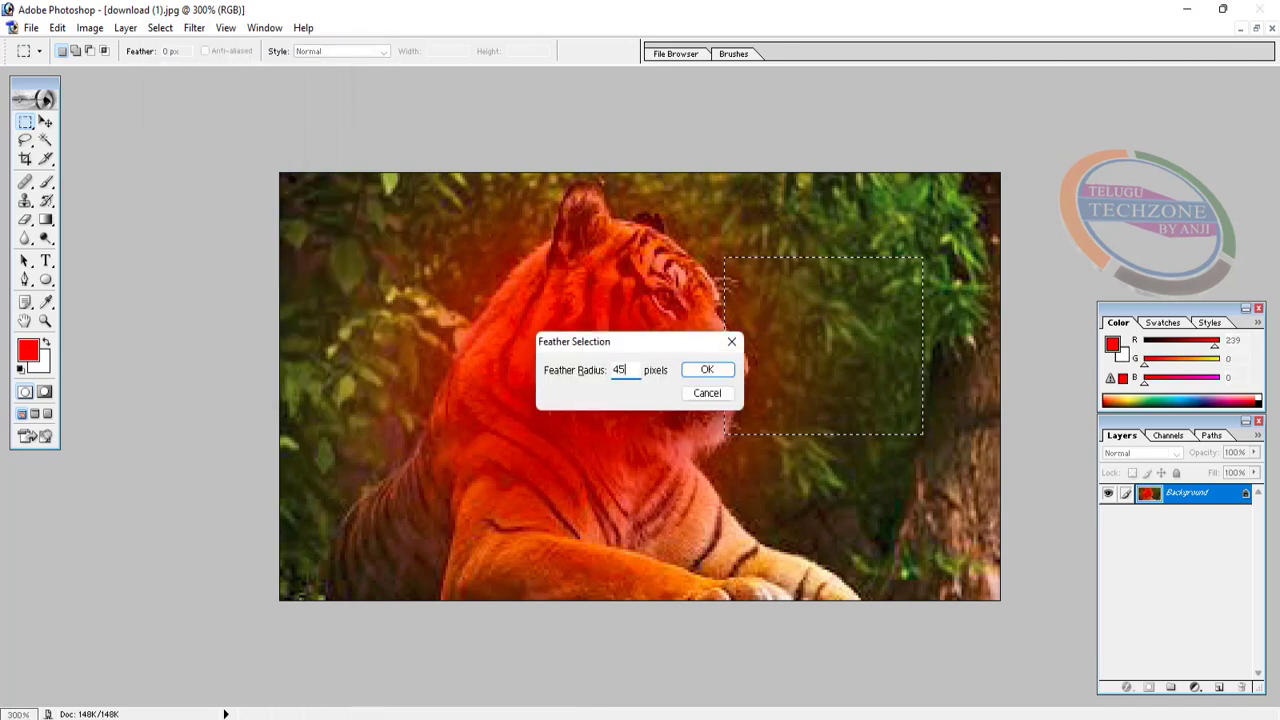
left_click(720, 366)
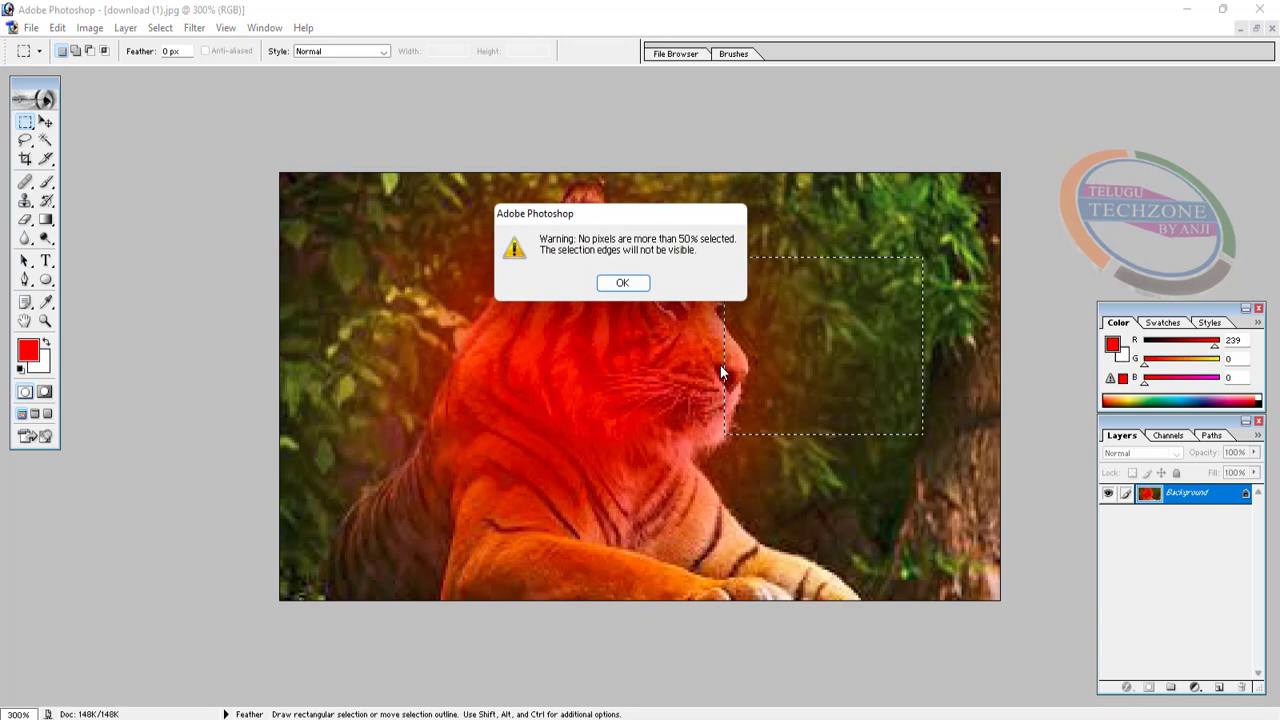
key("Return")
Fill a larger rectangular selection in front of the tiger's face with the red foreground color, feathered by 45 pixels, and deselect
left_click_drag(708, 217, 771, 366)
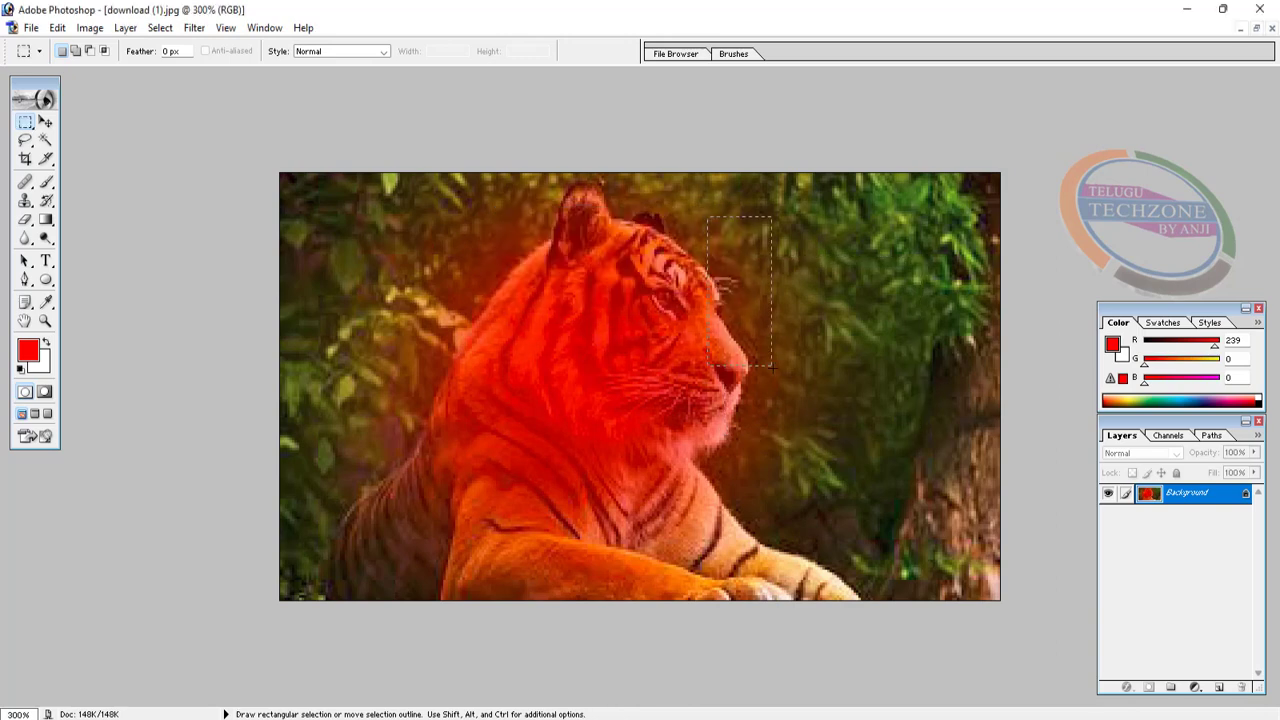
left_click_drag(925, 493, 930, 493)
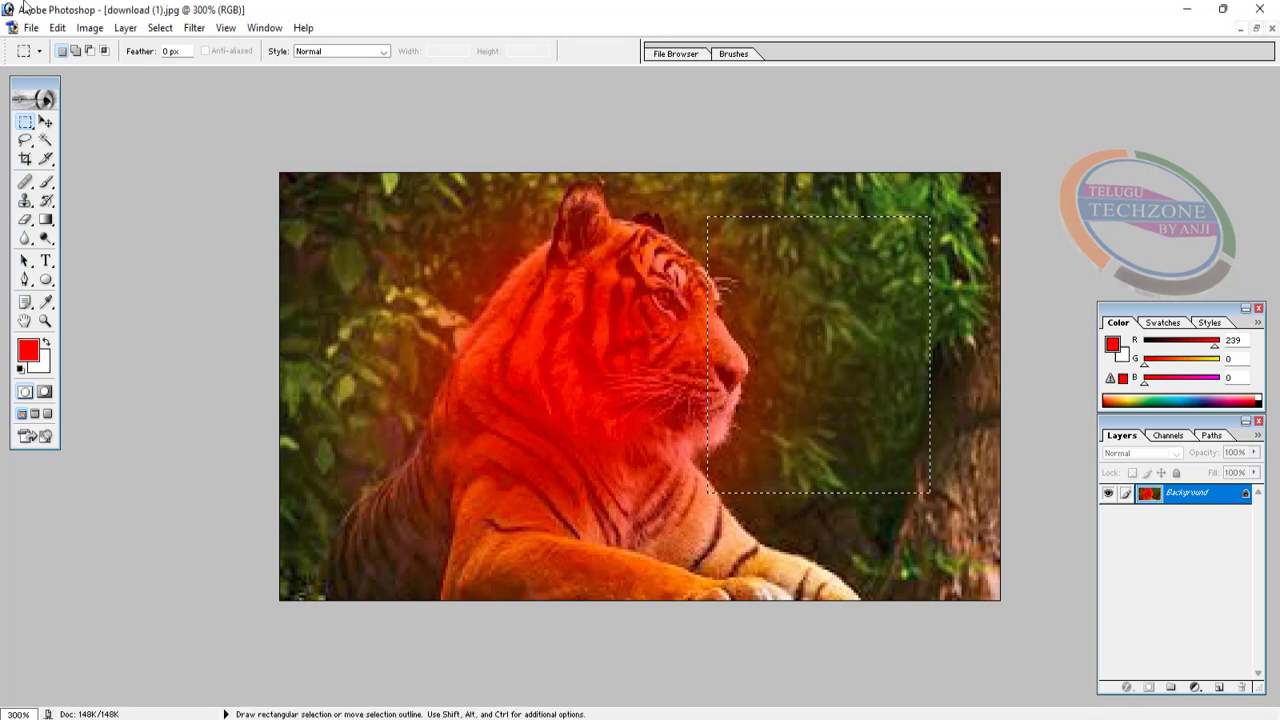
key("ctrl+alt+d")
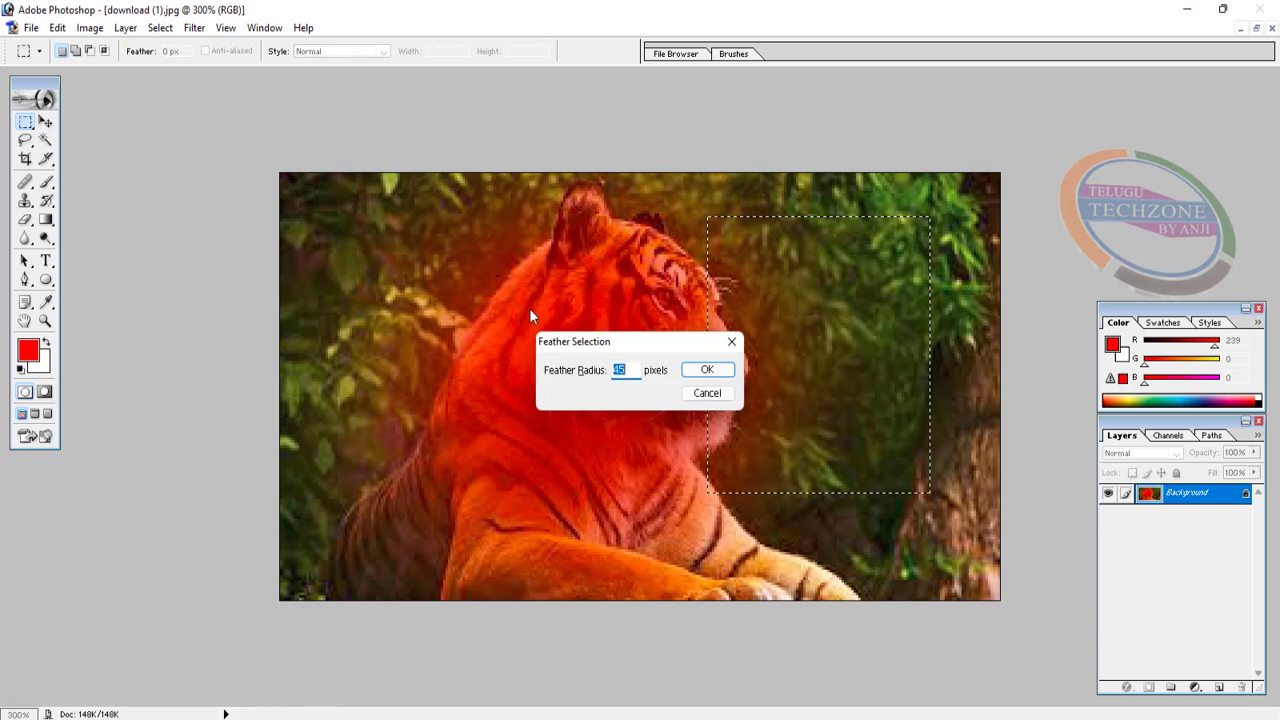
left_click(725, 375)
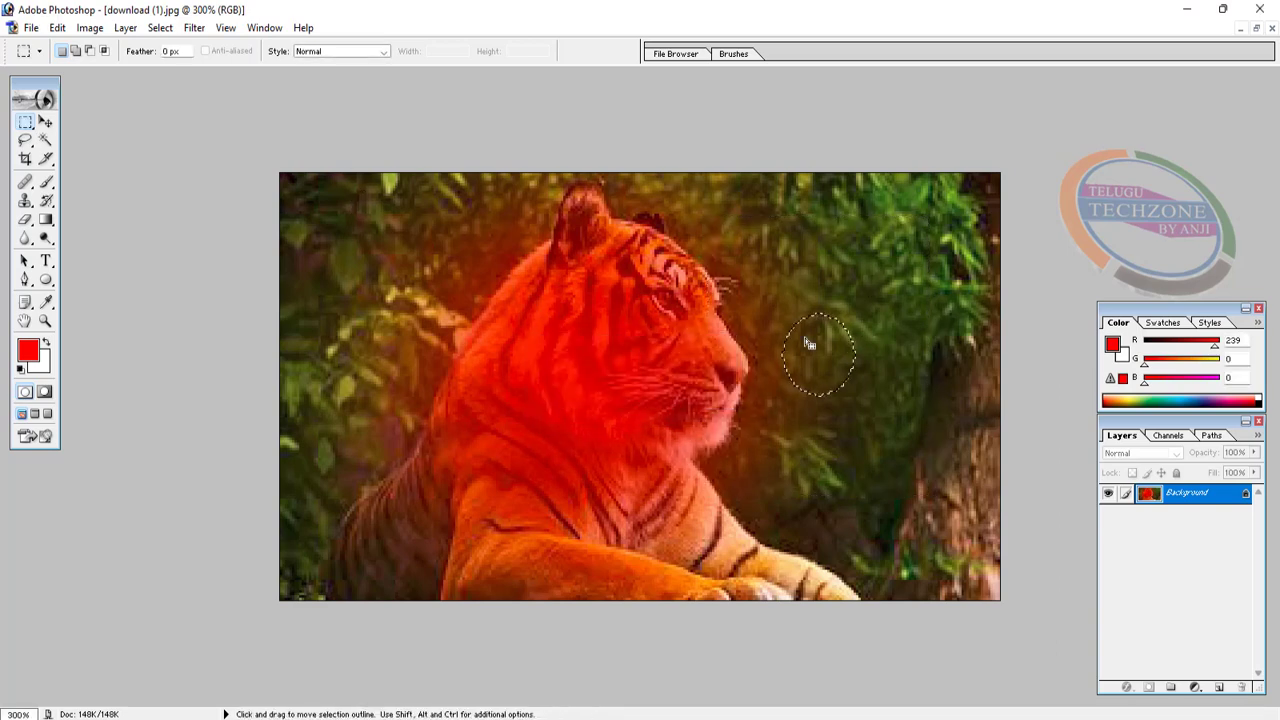
key("alt+BackSpace")
key("ctrl+d")
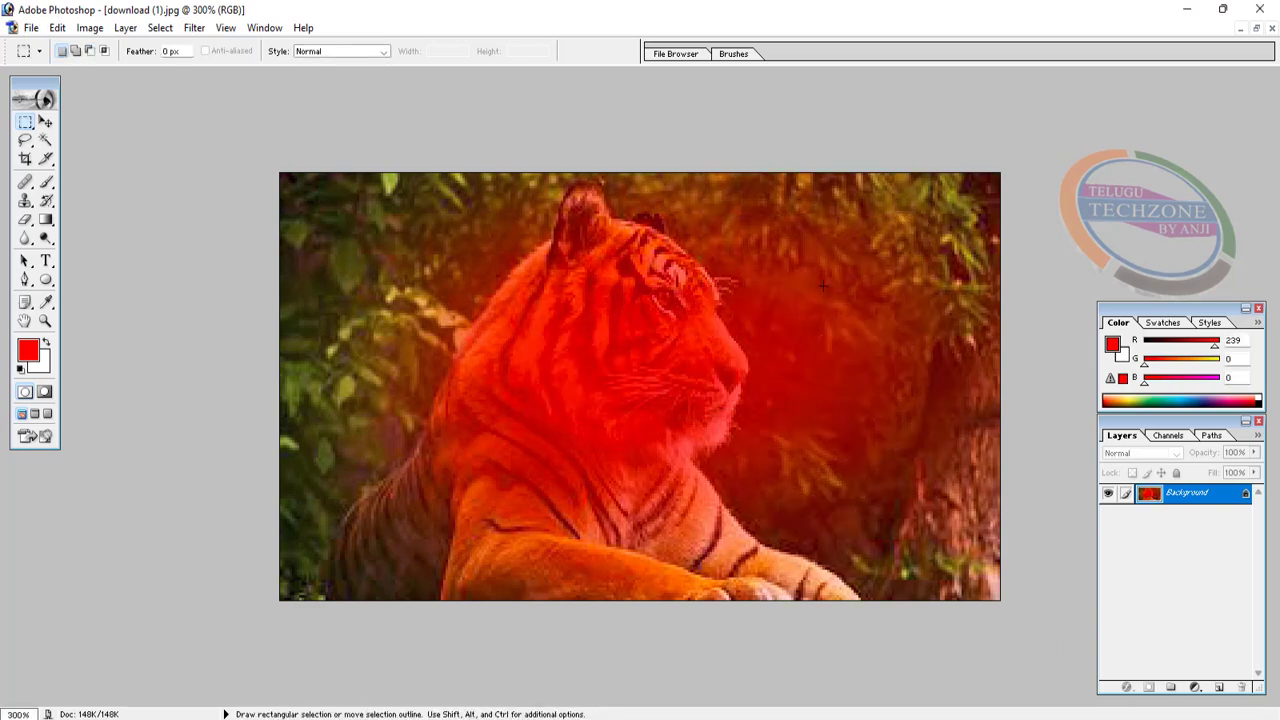
Open the Liquify filter on the tiger image and cancel it without distorting anything
left_click(160, 28)
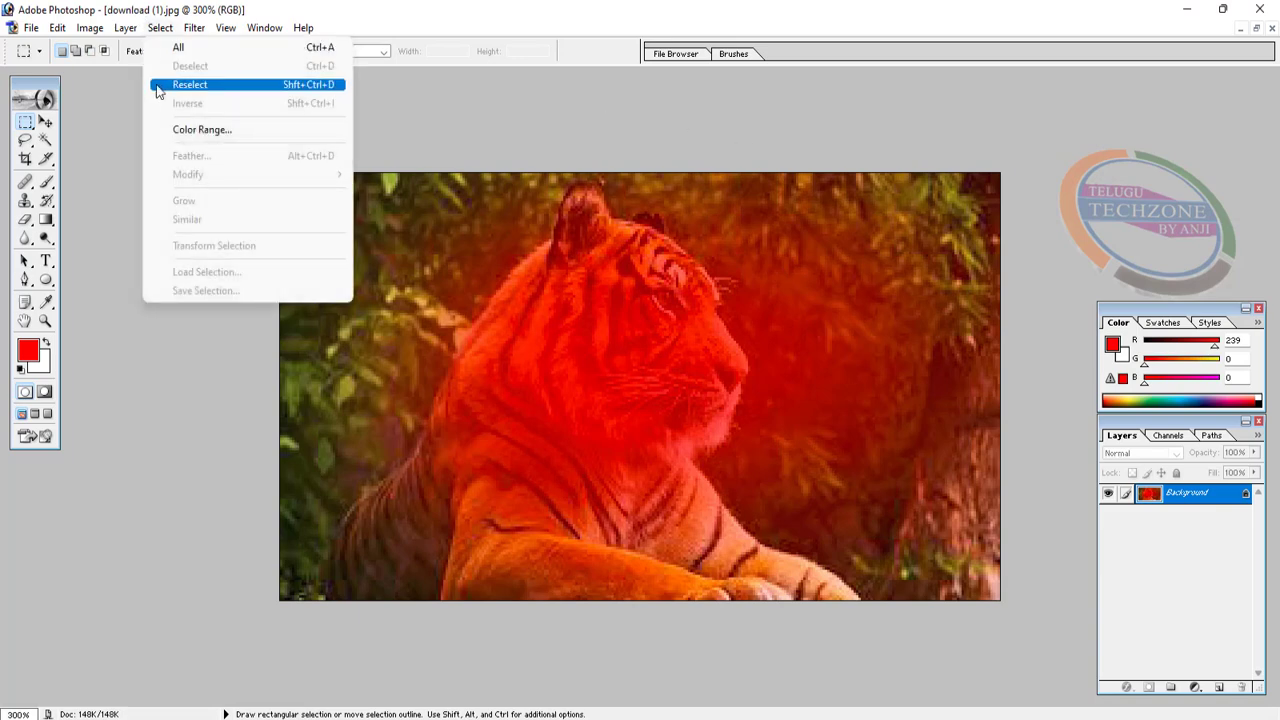
mouse_move(197, 30)
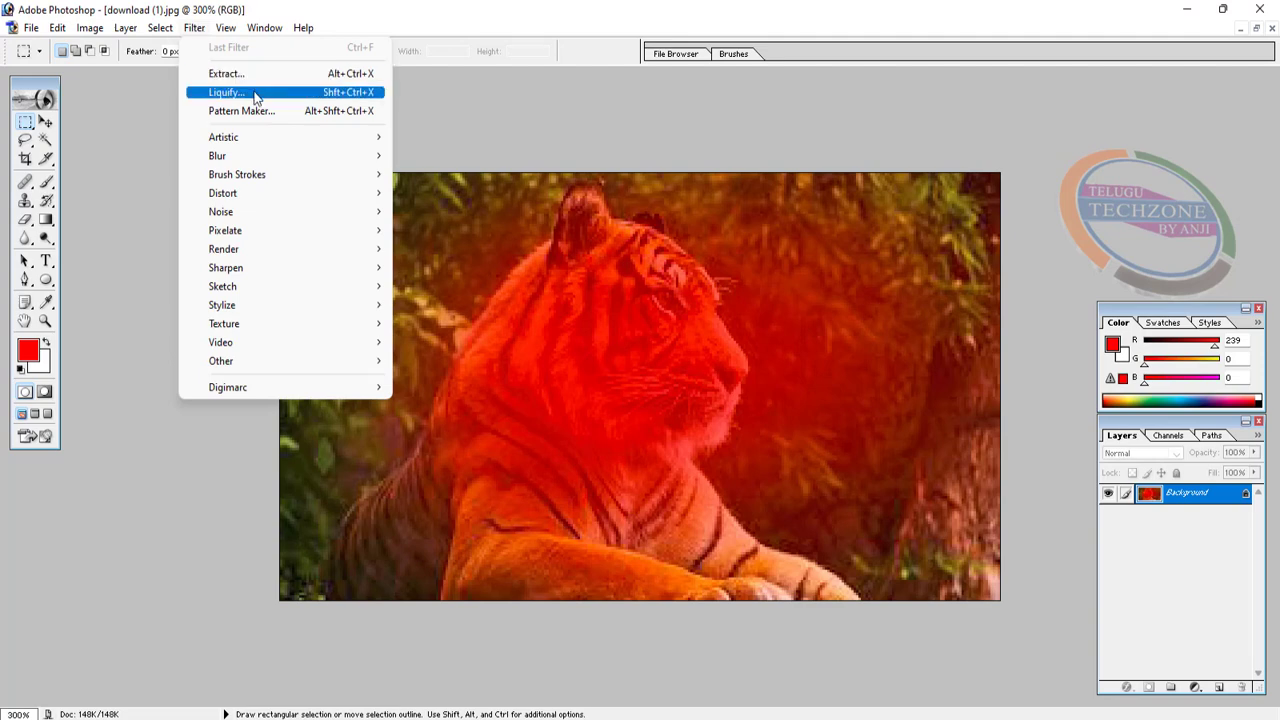
left_click(726, 7)
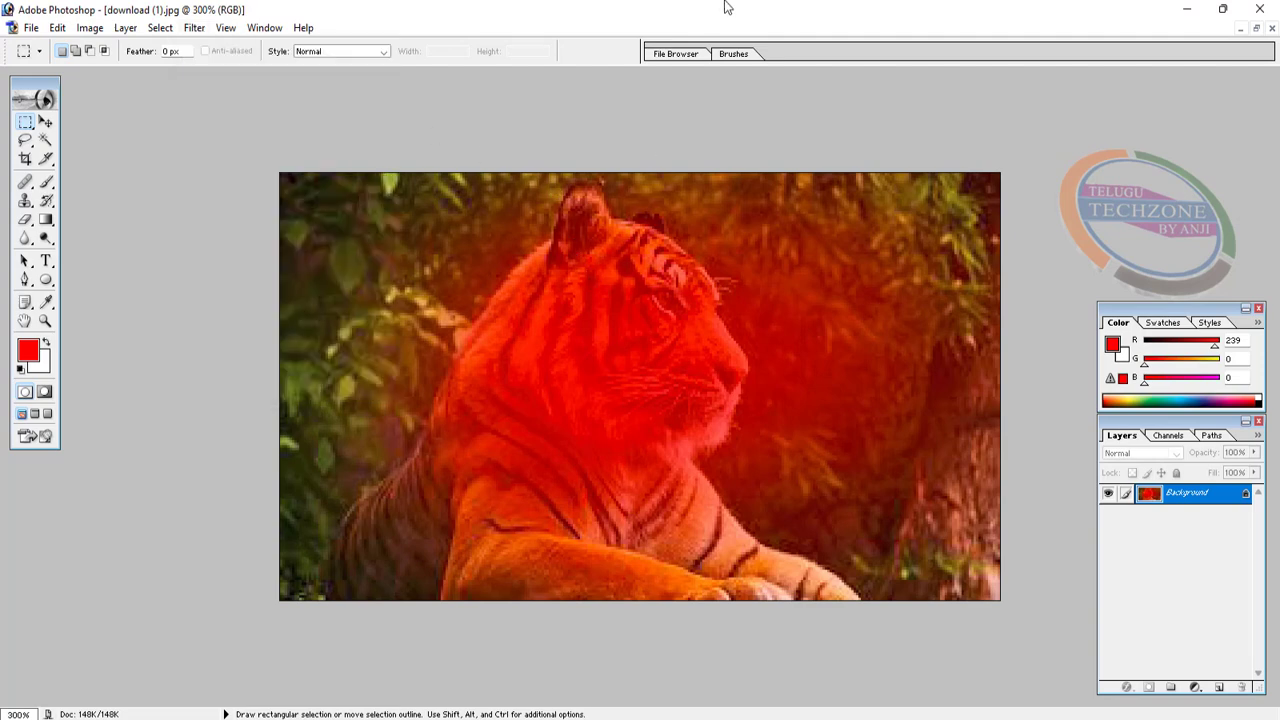
key("ctrl+shift+x")
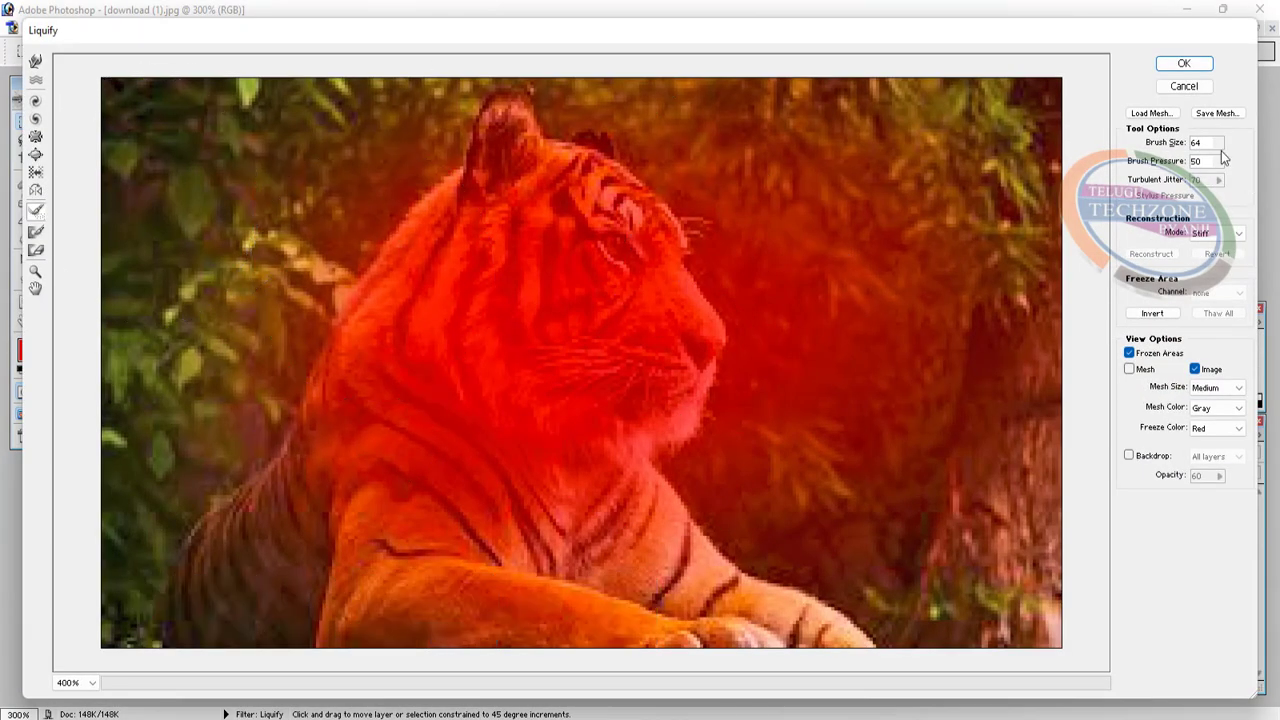
left_click(1190, 86)
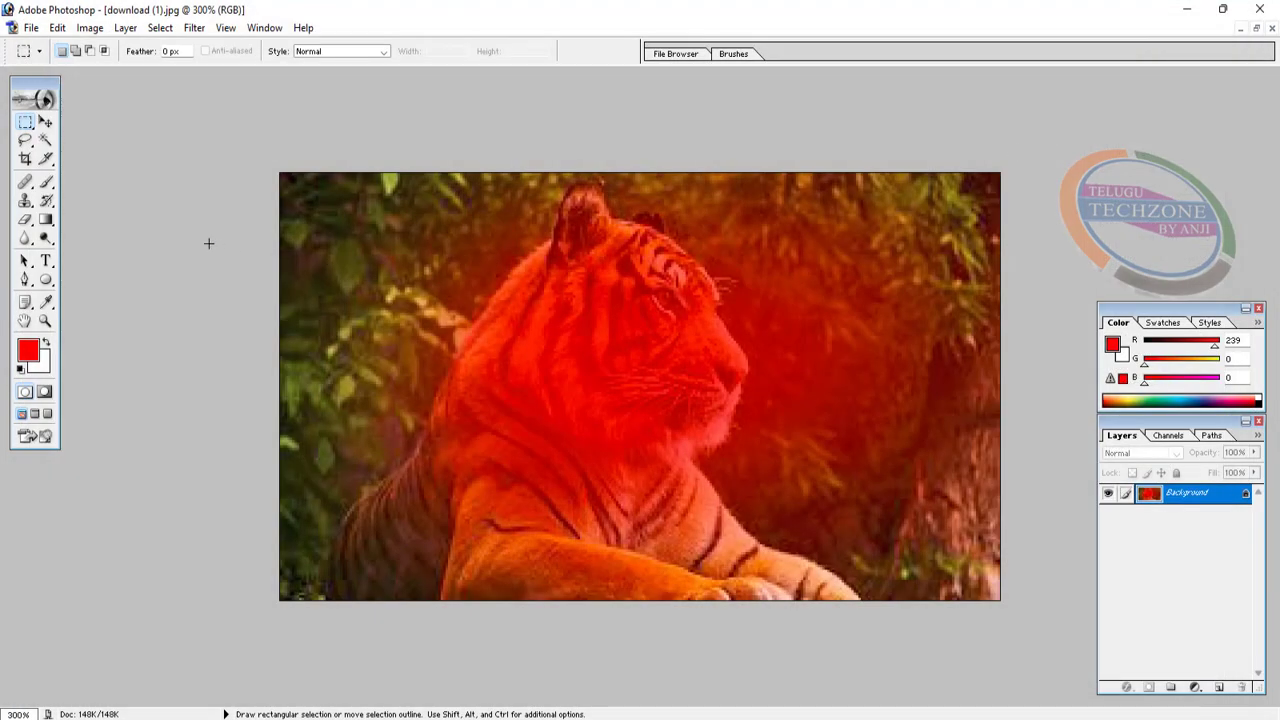
Restore the maximized tiger image to a floating window among the other open documents
left_click(1256, 28)
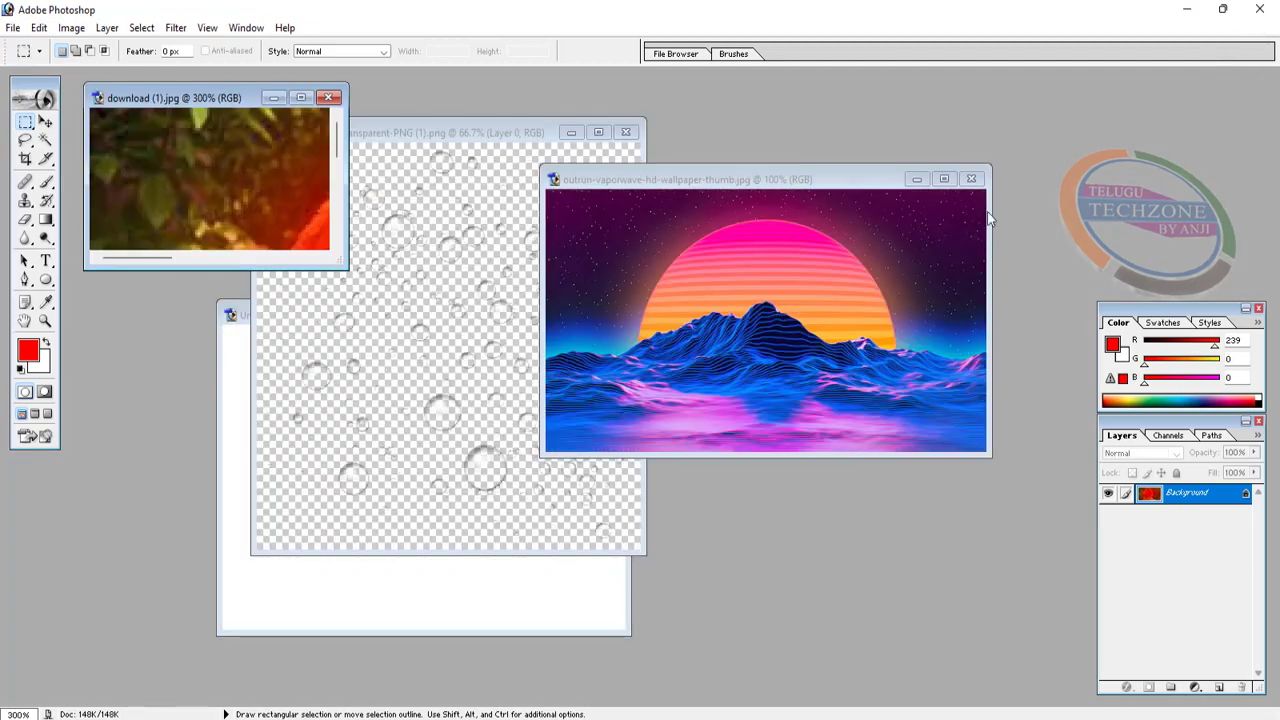
Undo the red feathered fills on the tiger image and clear its remaining selection
left_click(301, 97)
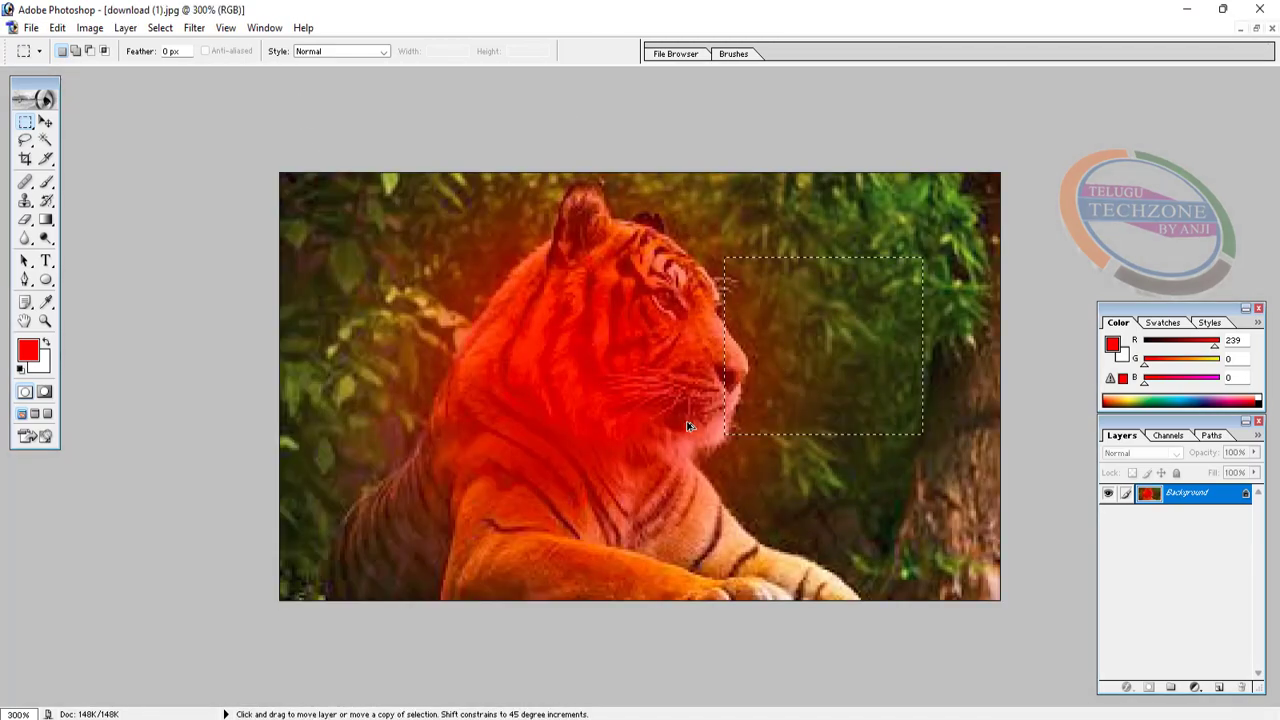
key("ctrl+alt+z")
key("ctrl+alt+z")
key("ctrl+d")
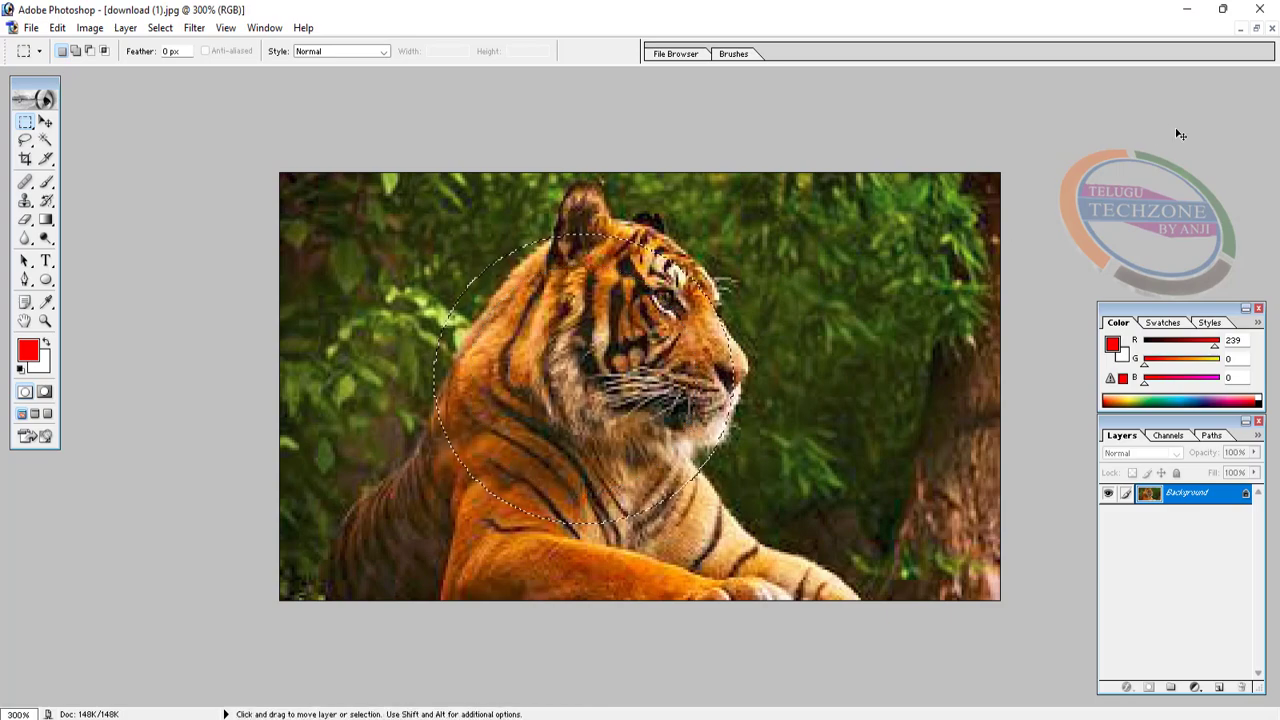
left_click(1256, 28)
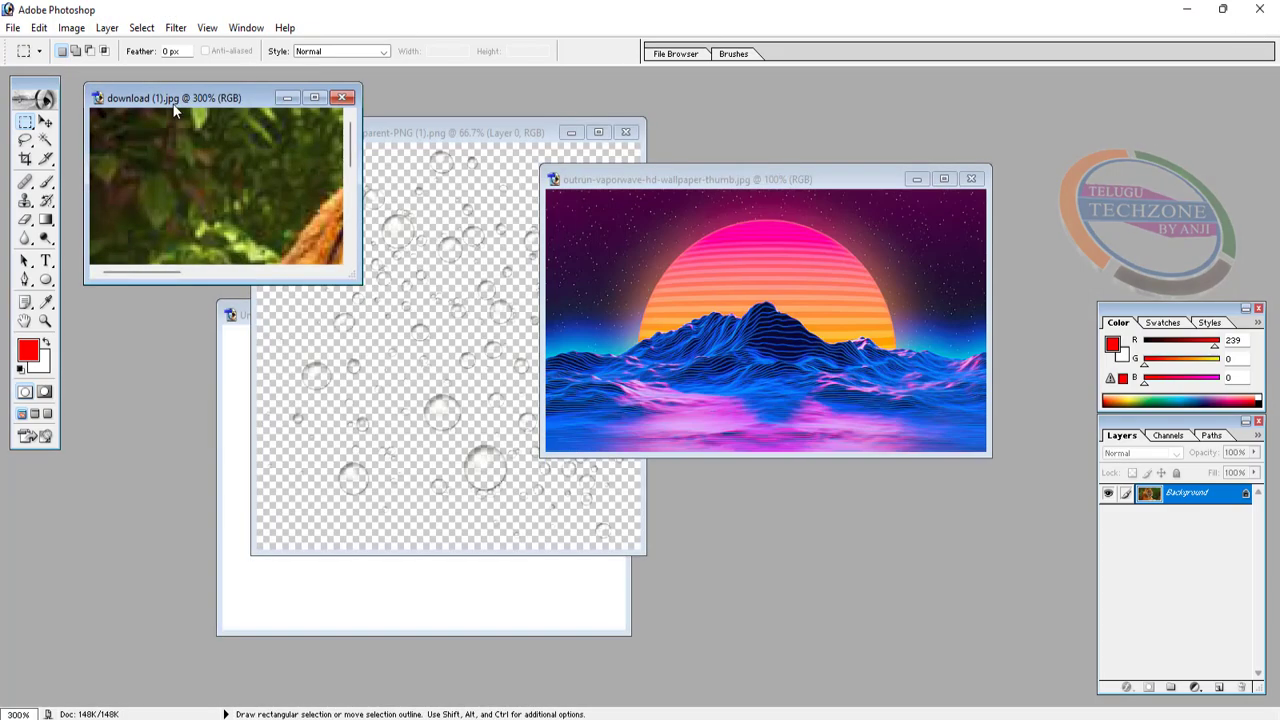
Copy the tiger picture into the vaporwave wallpaper document as a layer and position it in front of the sun
left_click(45, 122)
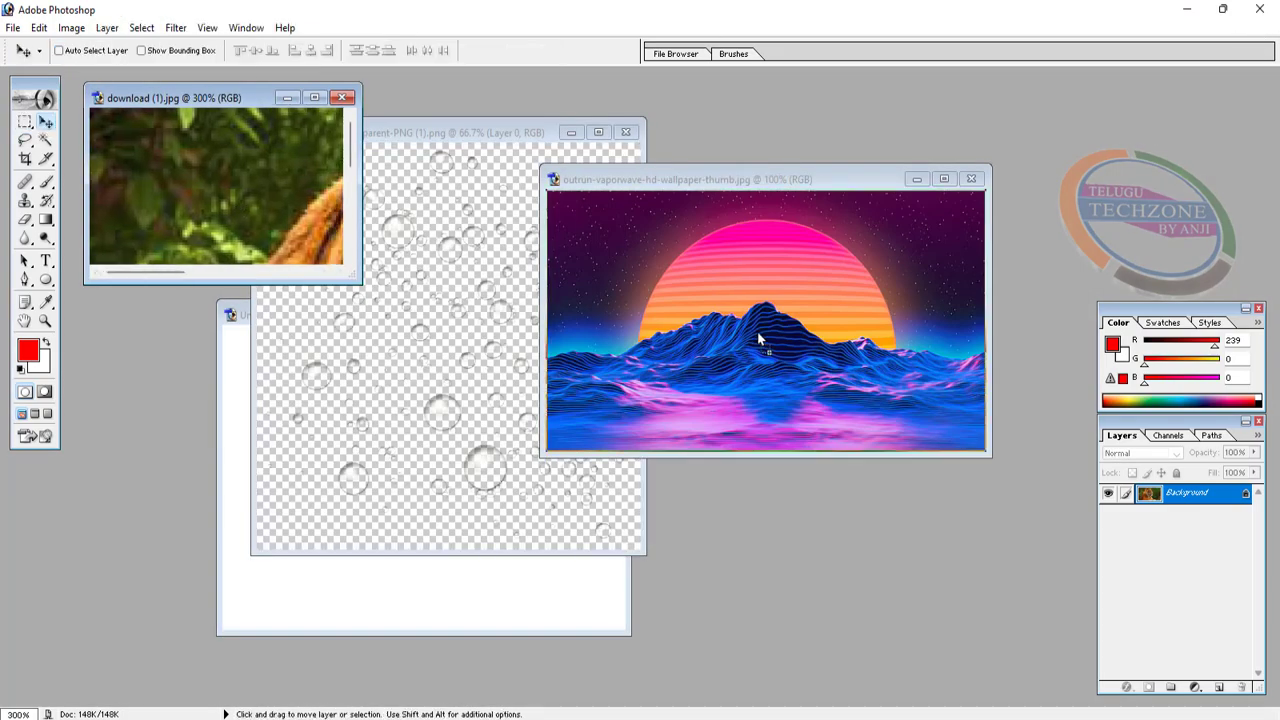
left_click_drag(758, 340, 772, 372)
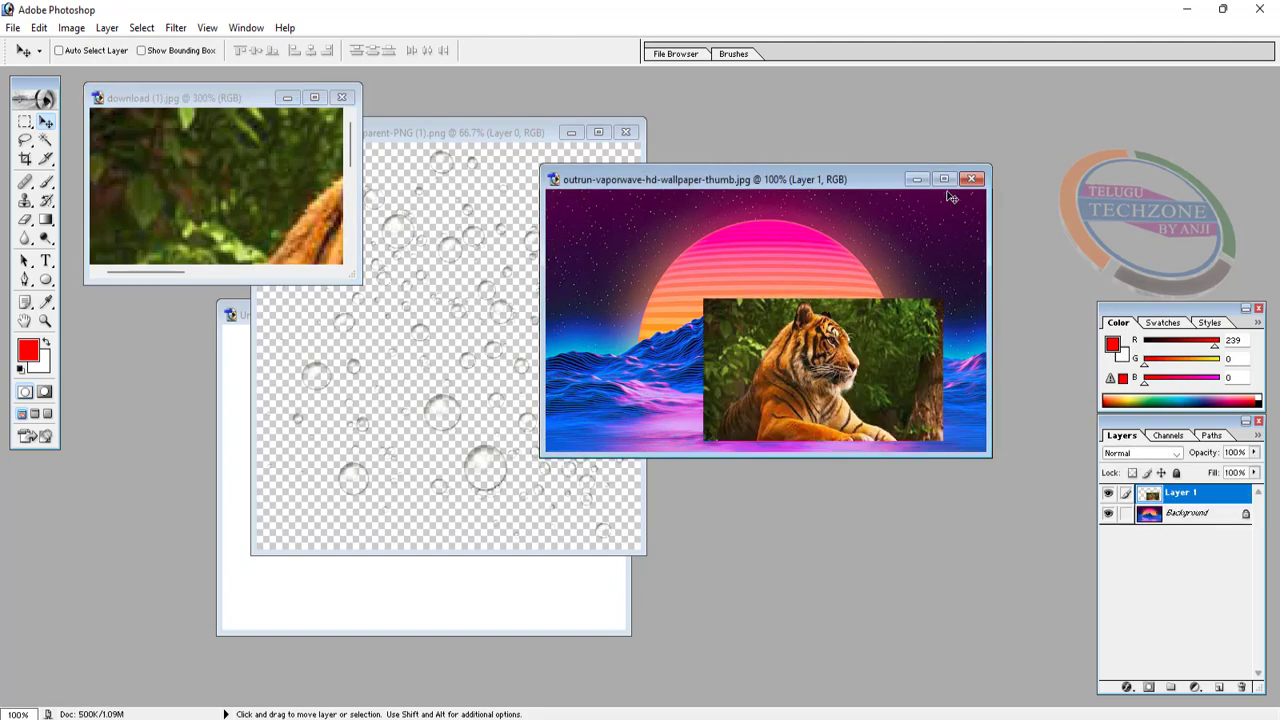
left_click_drag(861, 372, 808, 323)
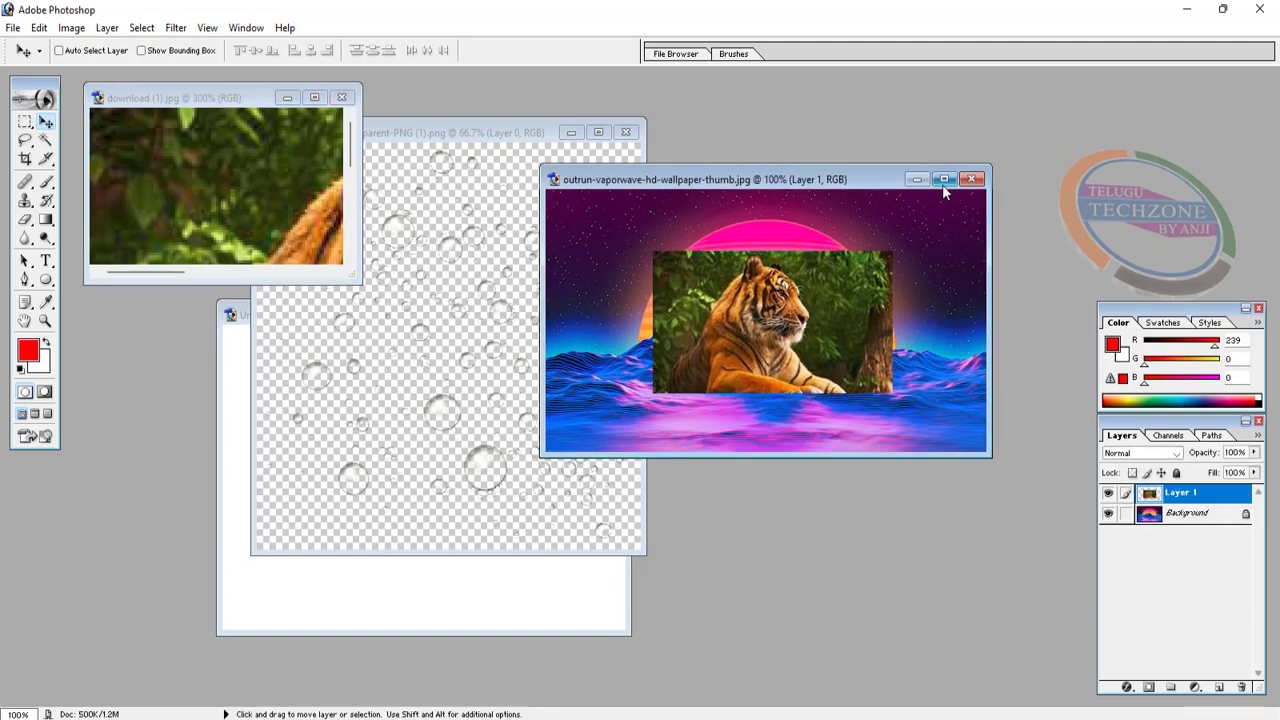
left_click(943, 181)
mouse_move(668, 405)
left_mouse_down()
mouse_move(704, 355)
mouse_move(675, 419)
mouse_move(656, 403)
left_mouse_up()
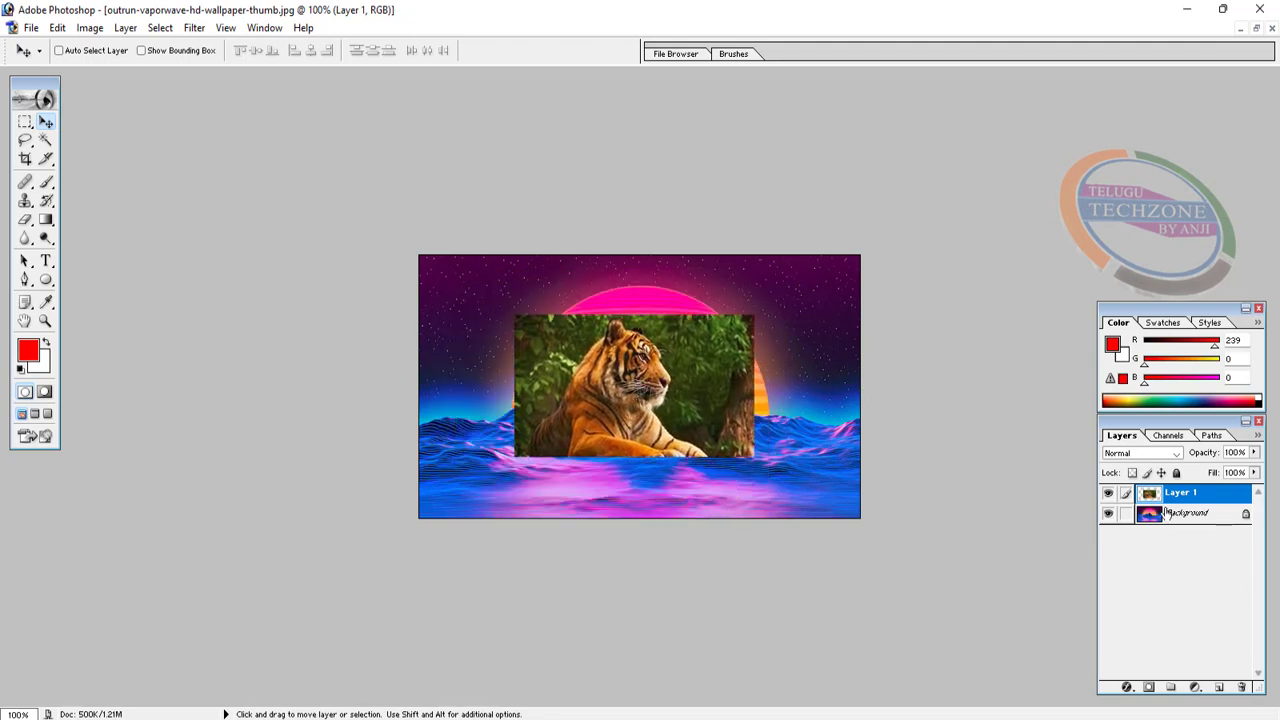
Duplicate the tiger layer, offset the copy slightly down and to the right, and delete the copy
key("ctrl+j")
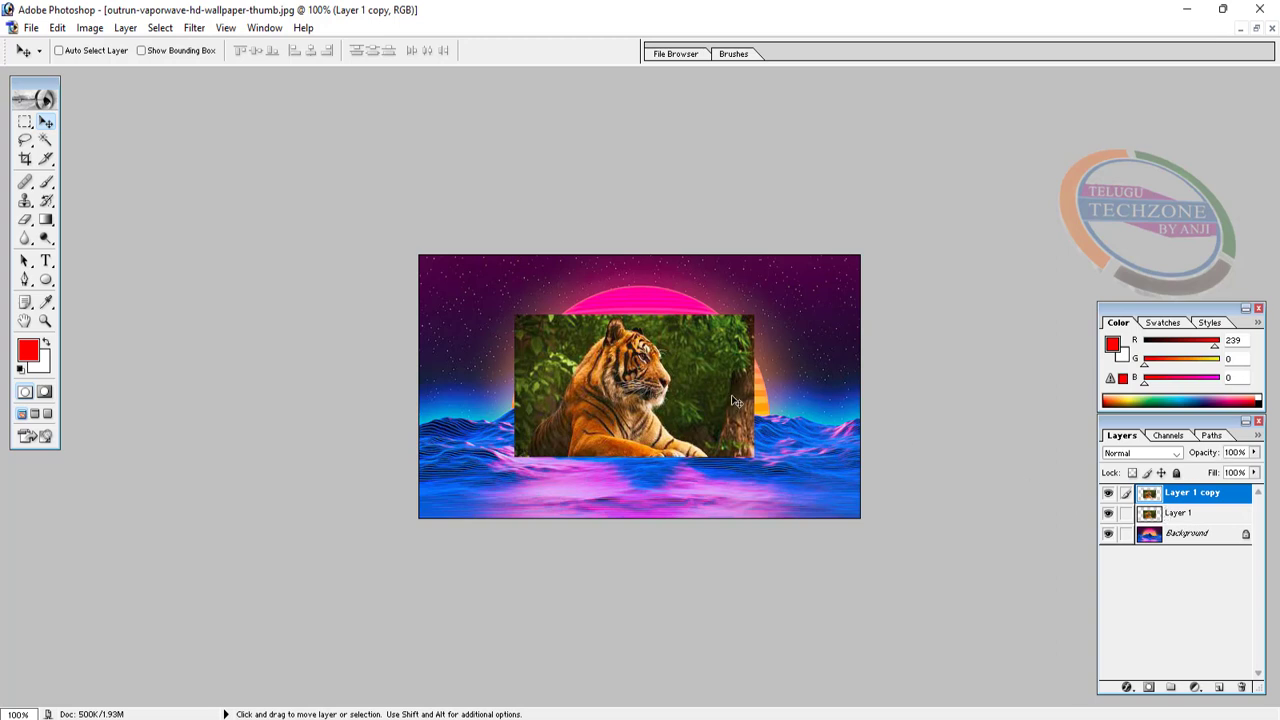
left_click_drag(737, 402, 754, 416)
left_click(1242, 688)
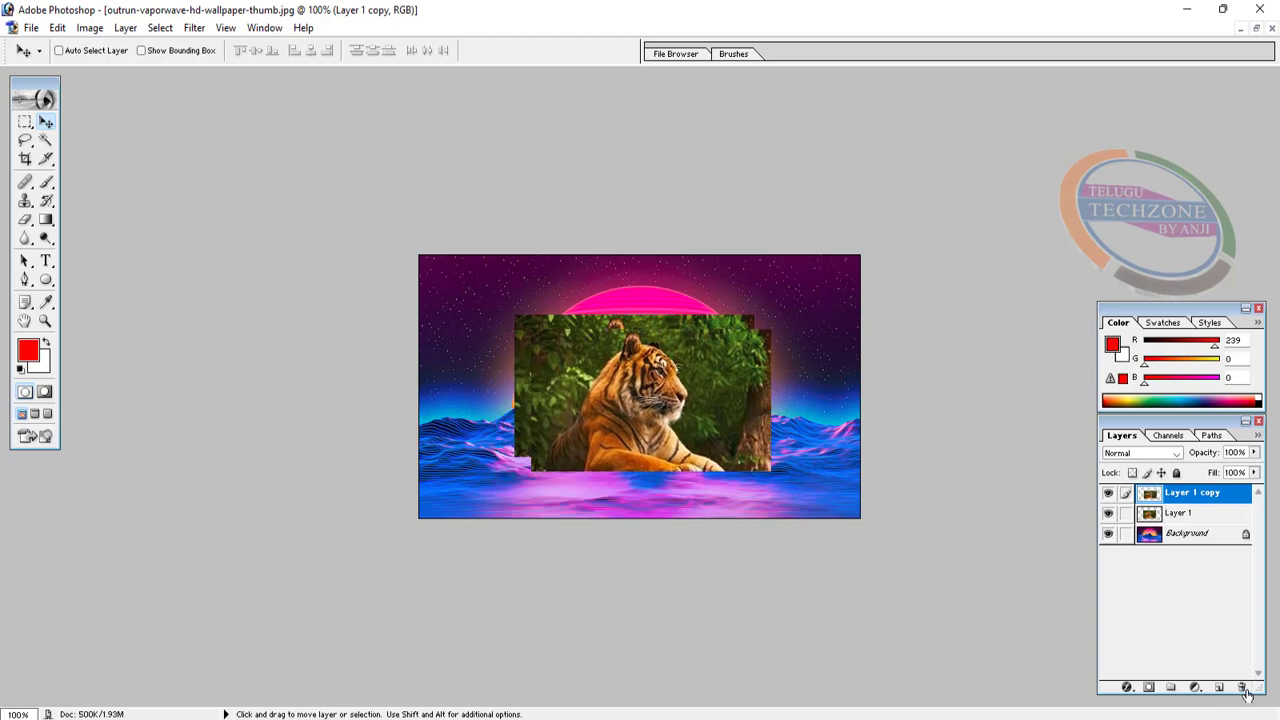
left_click(572, 283)
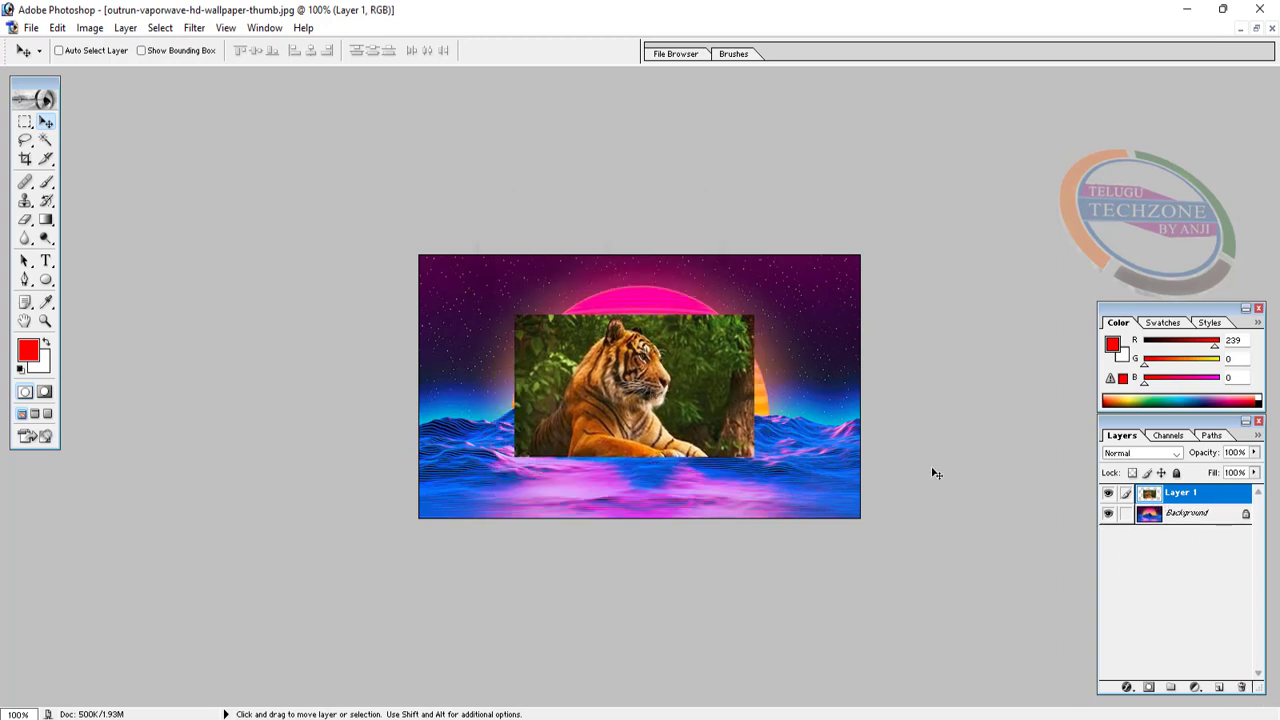
Create an empty layer above the tiger layer with the default New Layer settings and delete it
key("shift")
key("ctrl+shift+n")
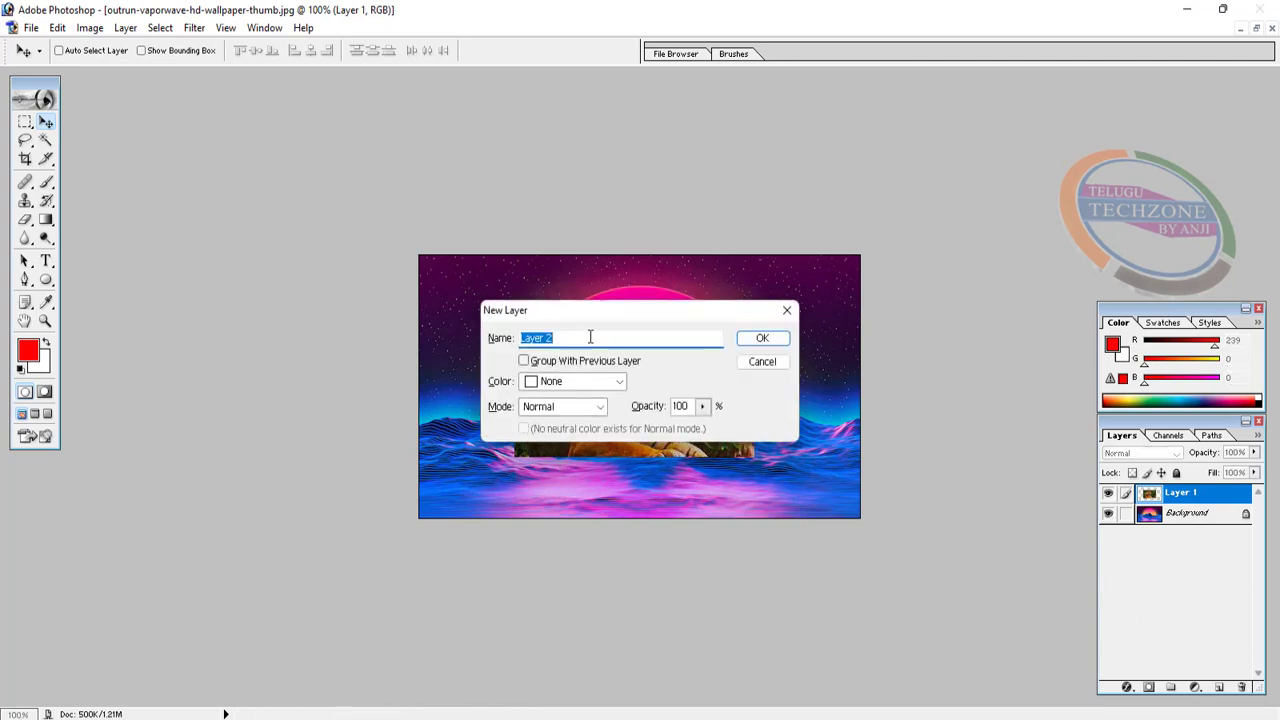
left_click(764, 339)
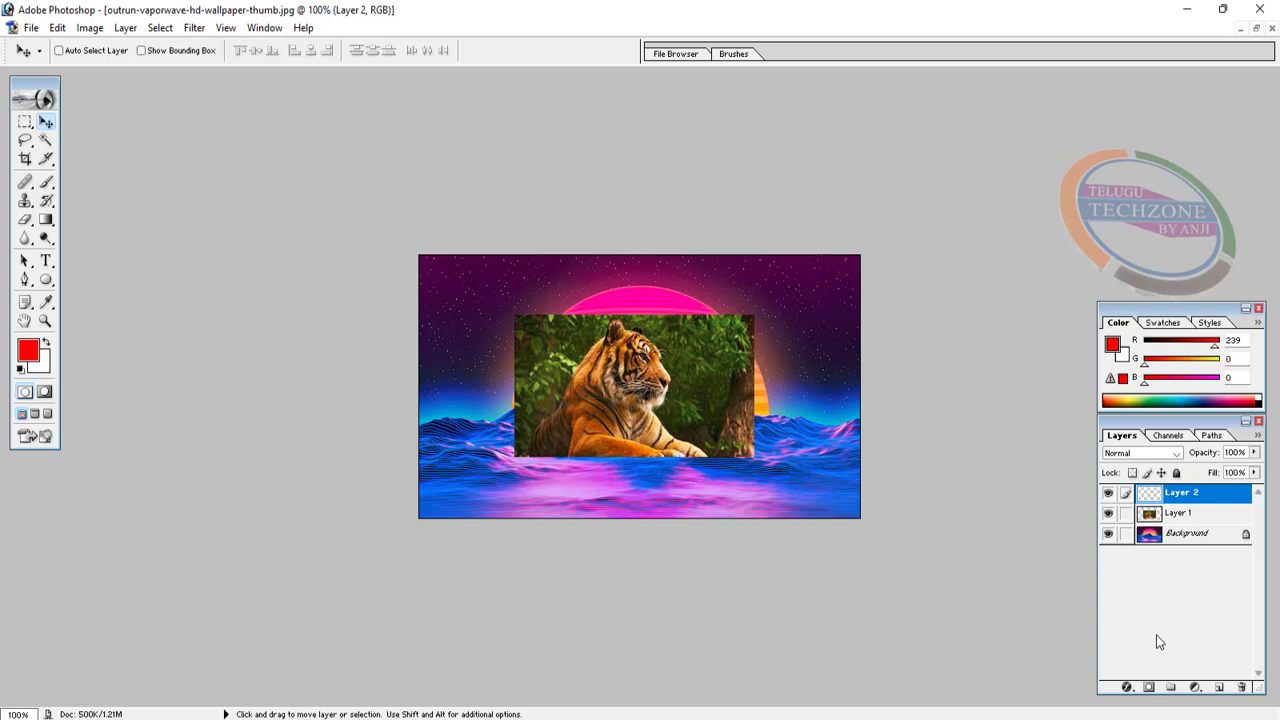
left_click(1242, 688)
left_click(572, 283)
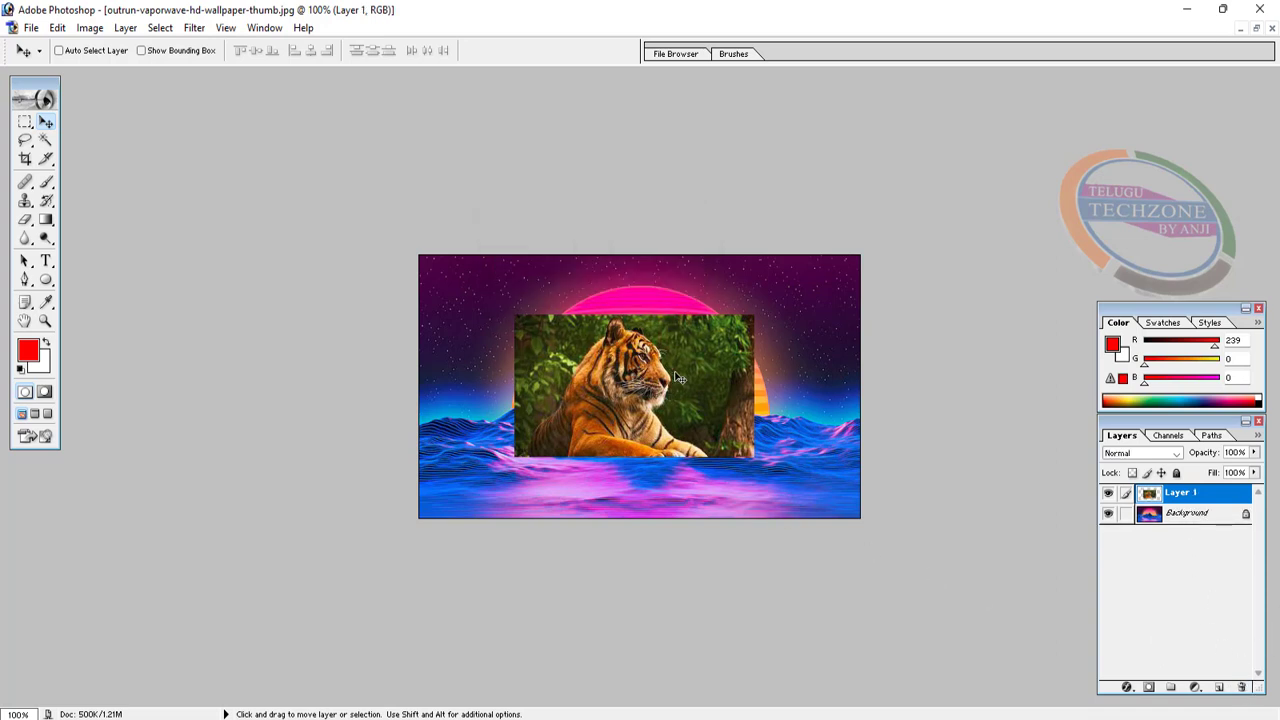
Reposition the tiger layer slightly so that it sits centered over the sun
left_click_drag(649, 316, 652, 377)
left_click_drag(658, 464, 659, 396)
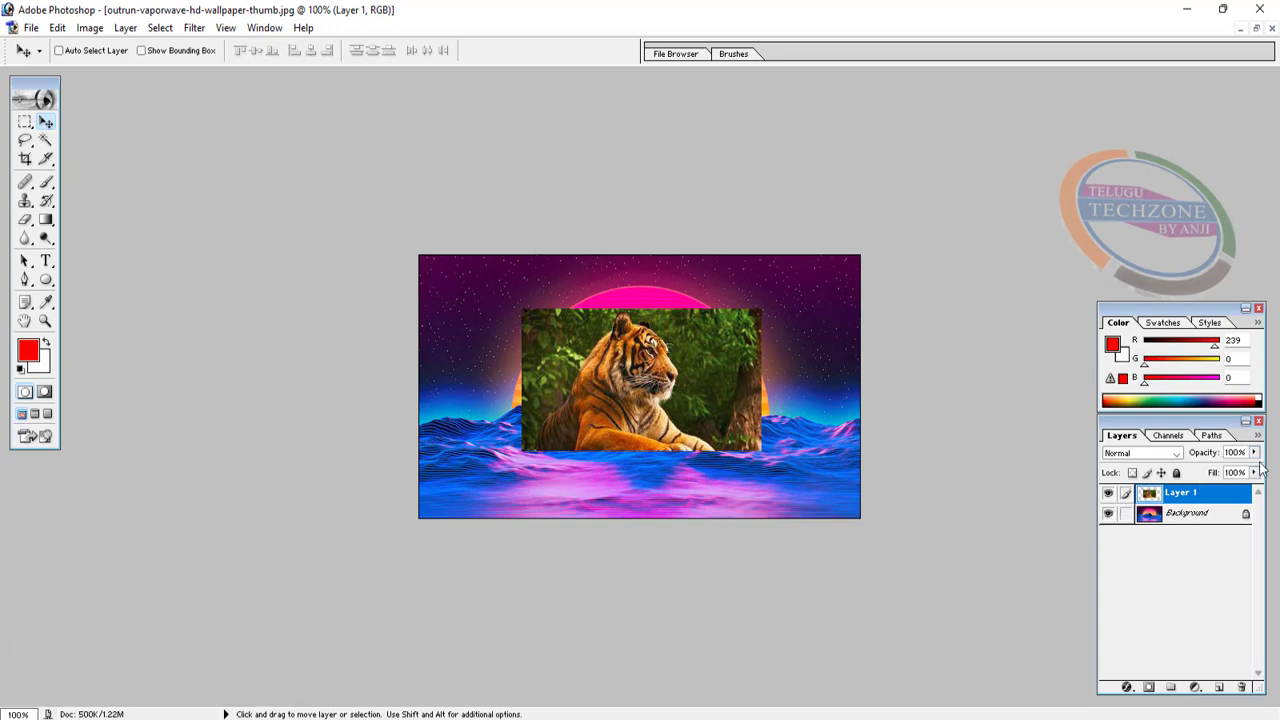
Lower the tiger layer's opacity in stages from 90% through 70%, 60% and 40% down to 11%
key("9")
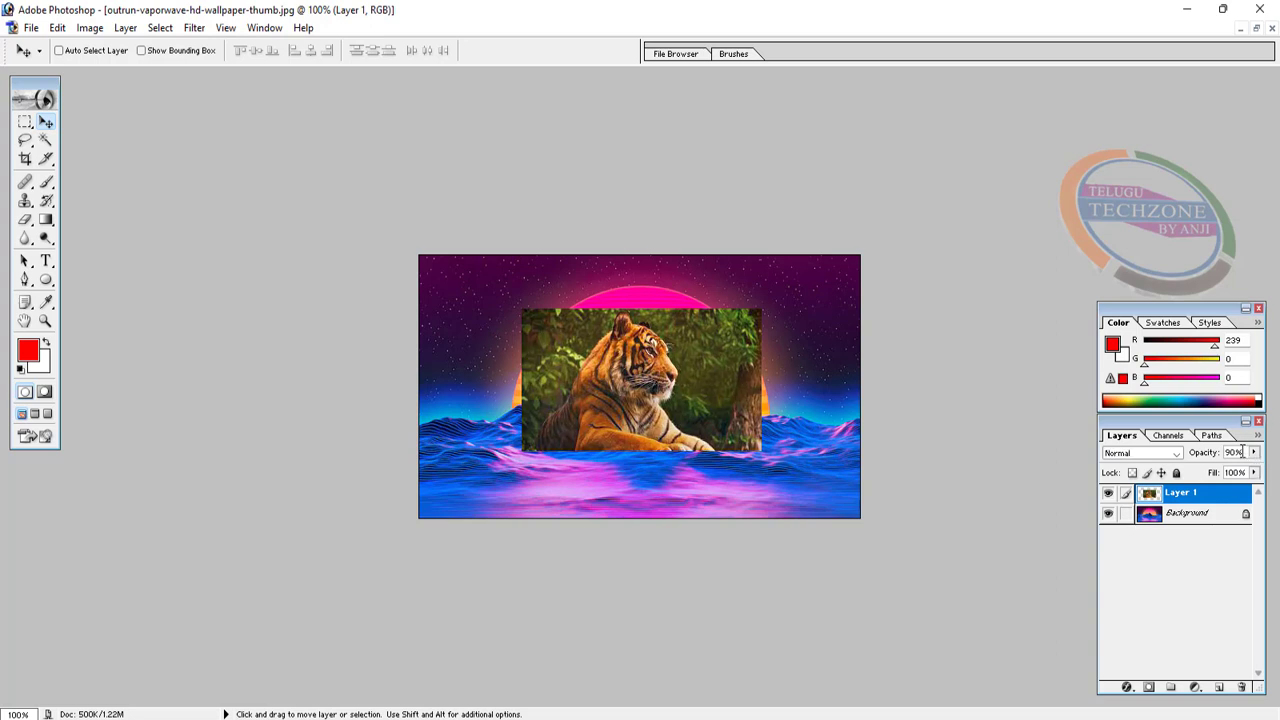
key("8")
key("7")
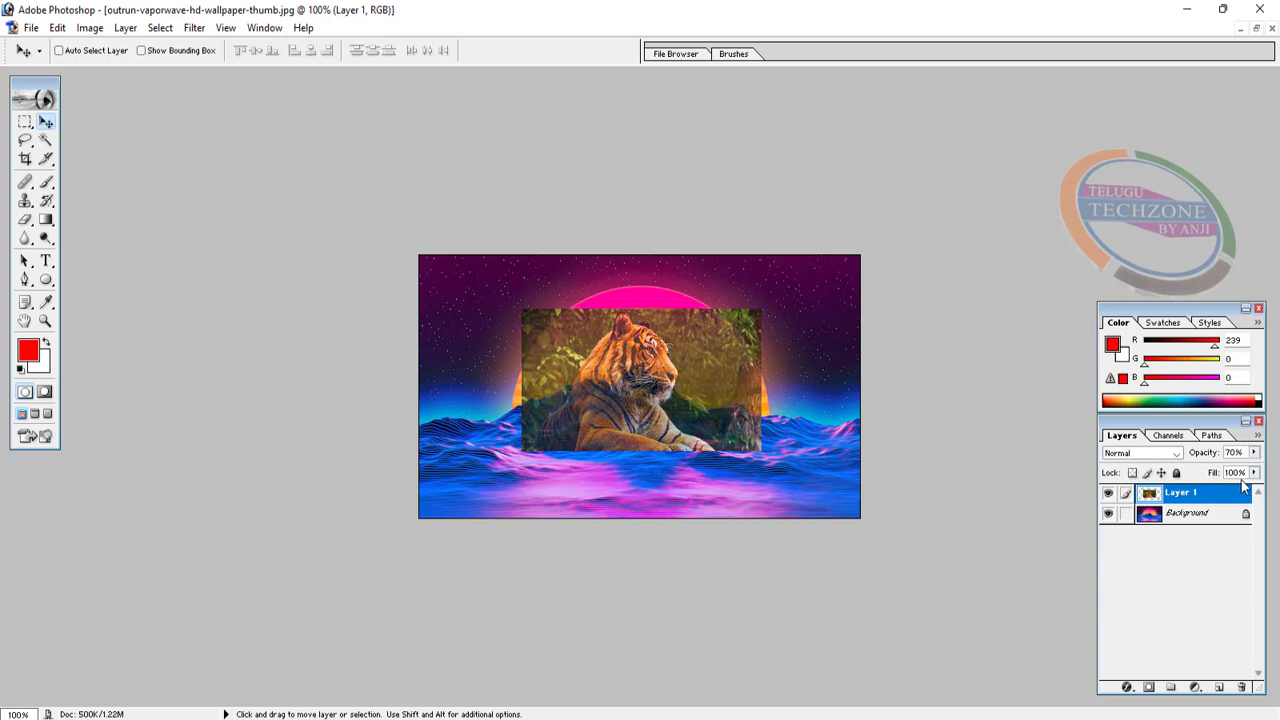
key("6")
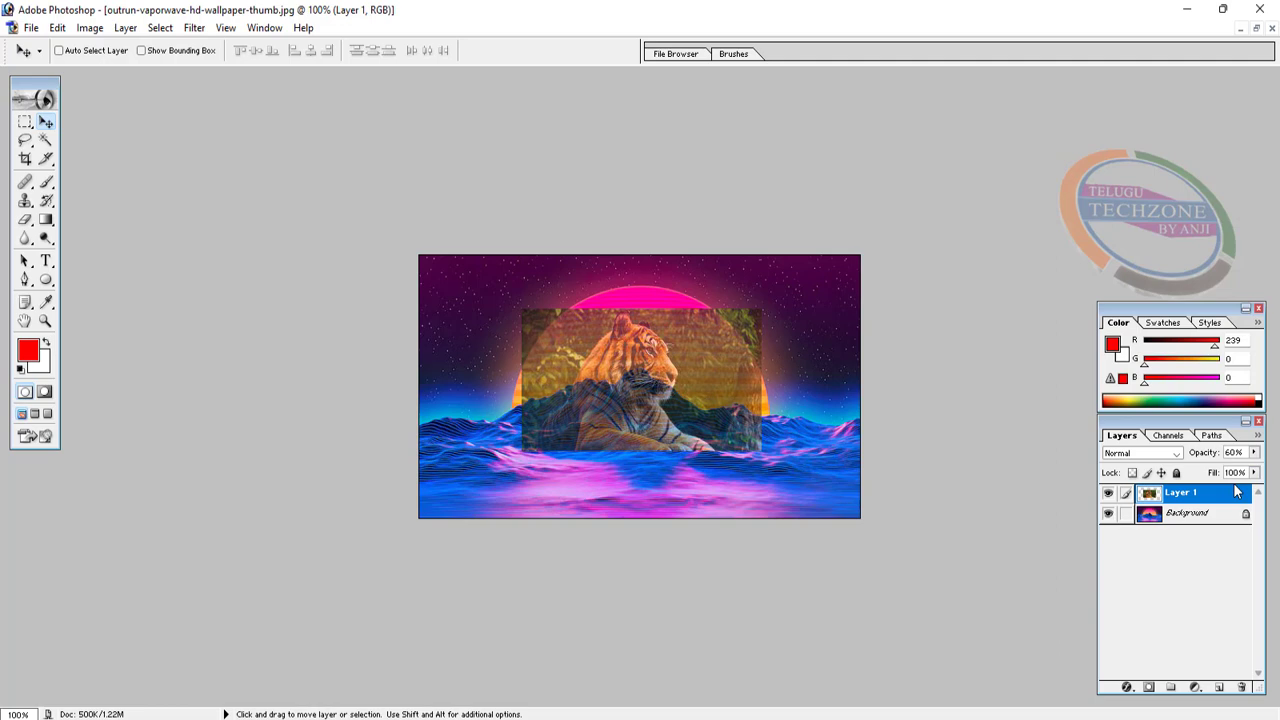
key("5")
key("4")
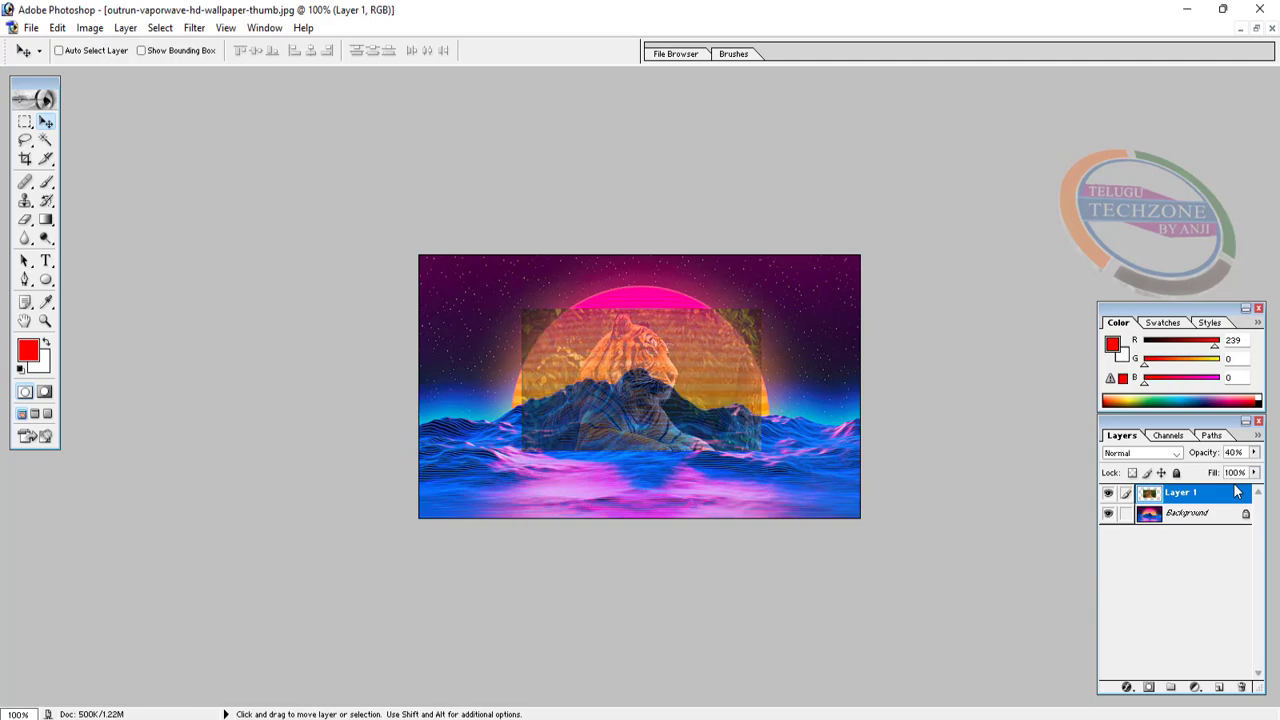
key("3")
key("2")
key("2")
key("1")
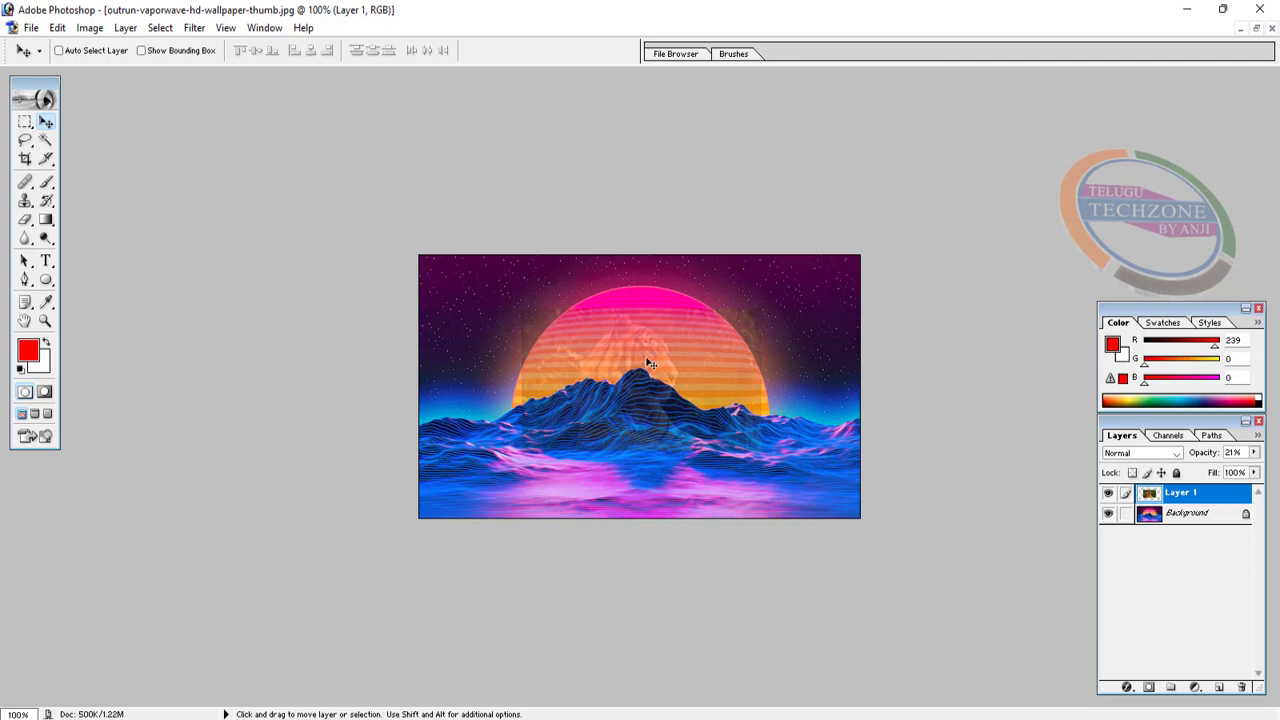
key("1")
Raise the tiger layer's opacity in stages through 22%, 44% and 78% back to 100%
key("2")
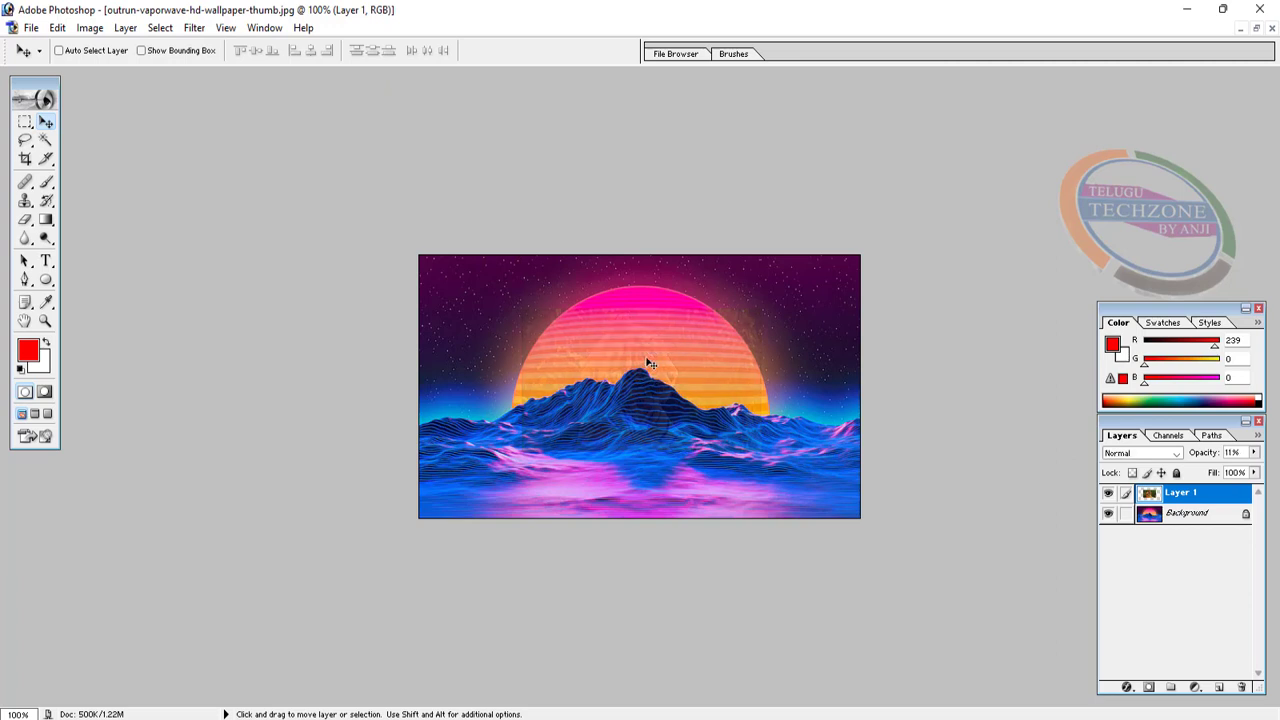
key("2")
key("2")
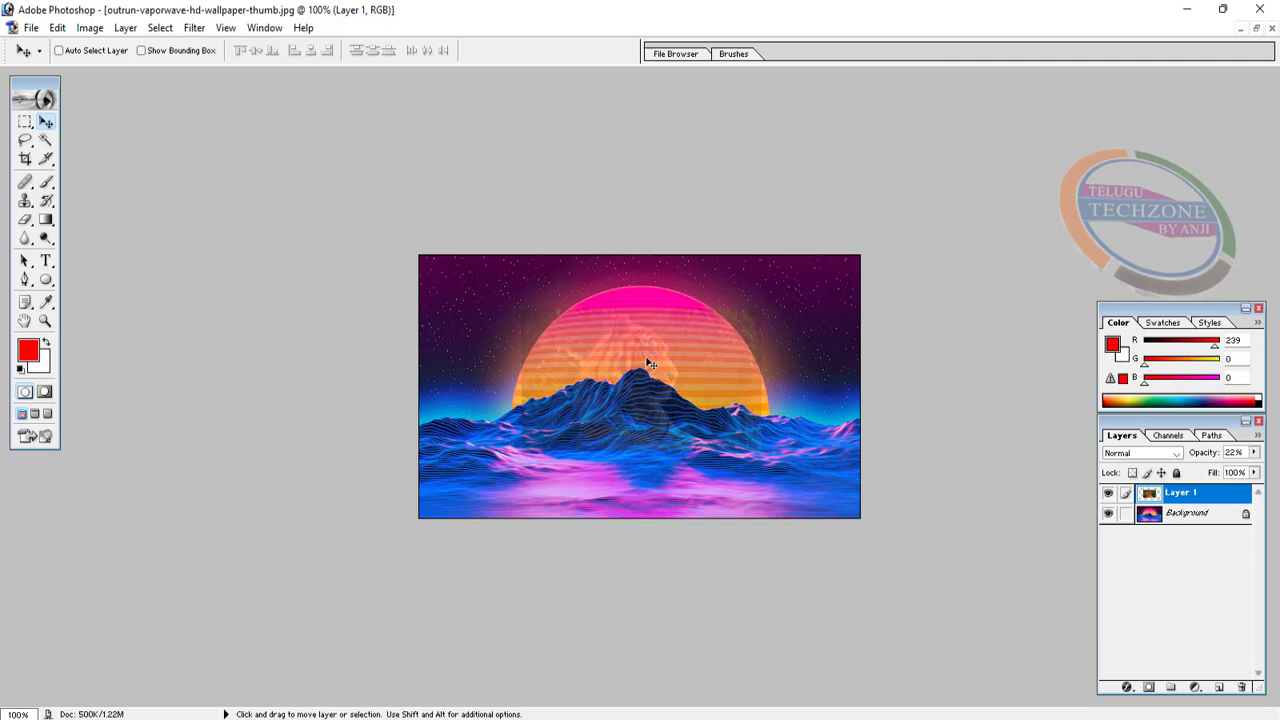
key("3")
key("3")
key("4")
key("4")
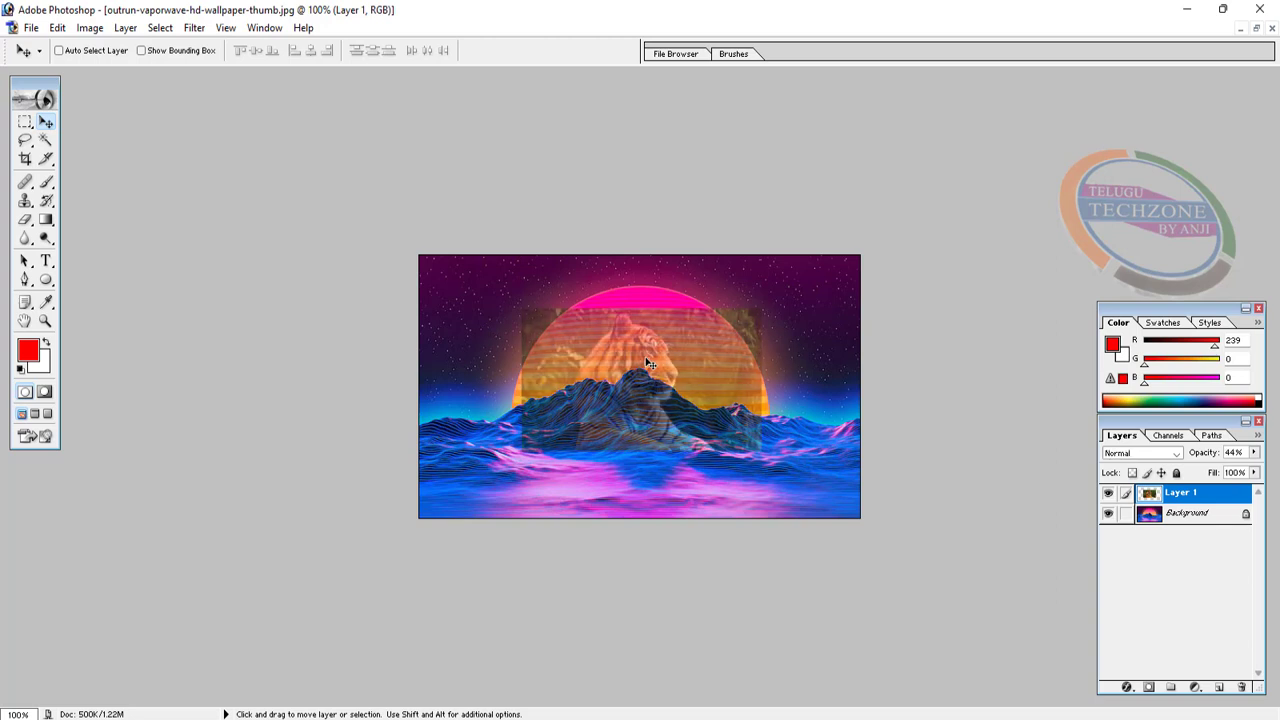
key("5")
key("5")
key("7")
key("7")
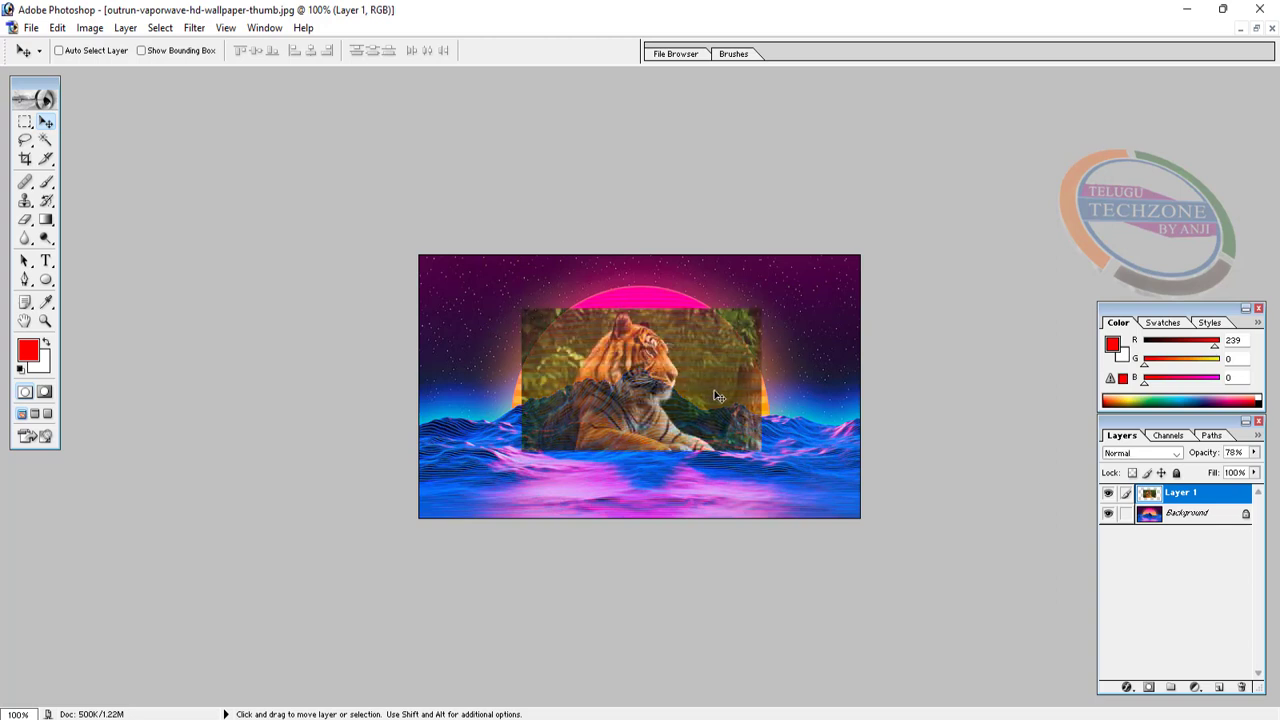
key("8")
key("8")
key("9")
key("9")
key("0")
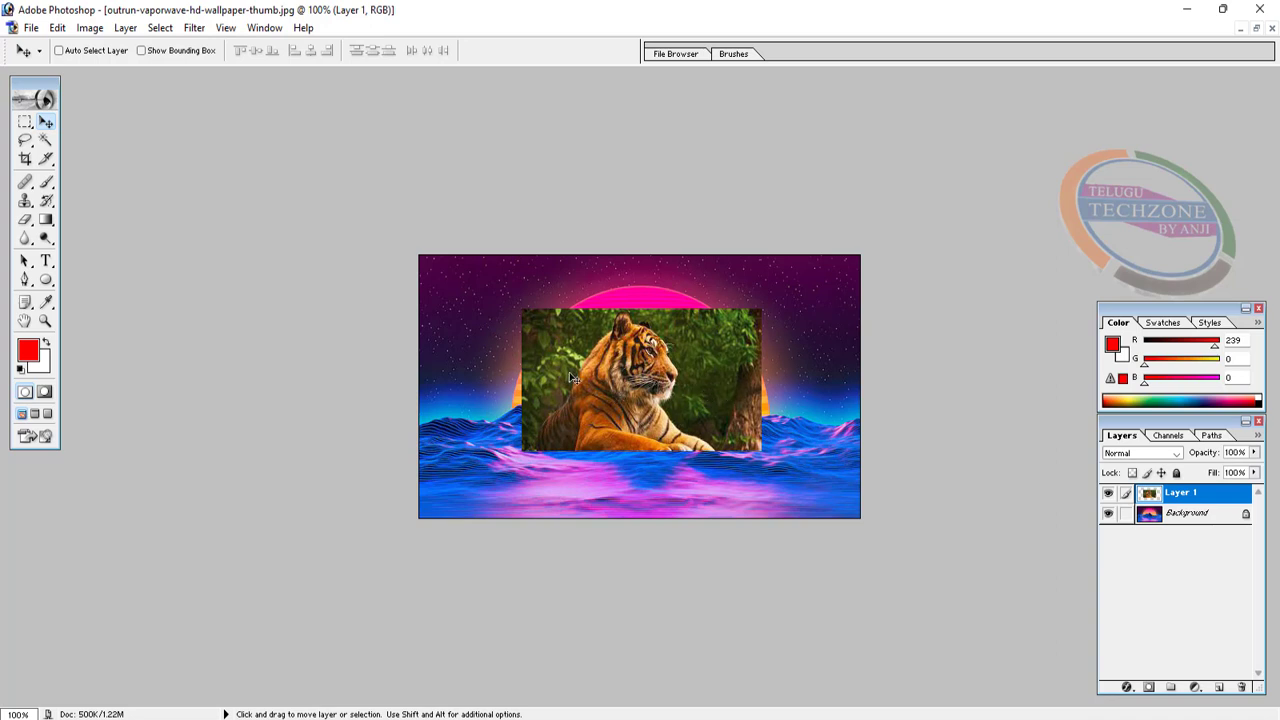
Activate the Brush tool and enlarge the brush size in increments up to 800
left_click(46, 184)
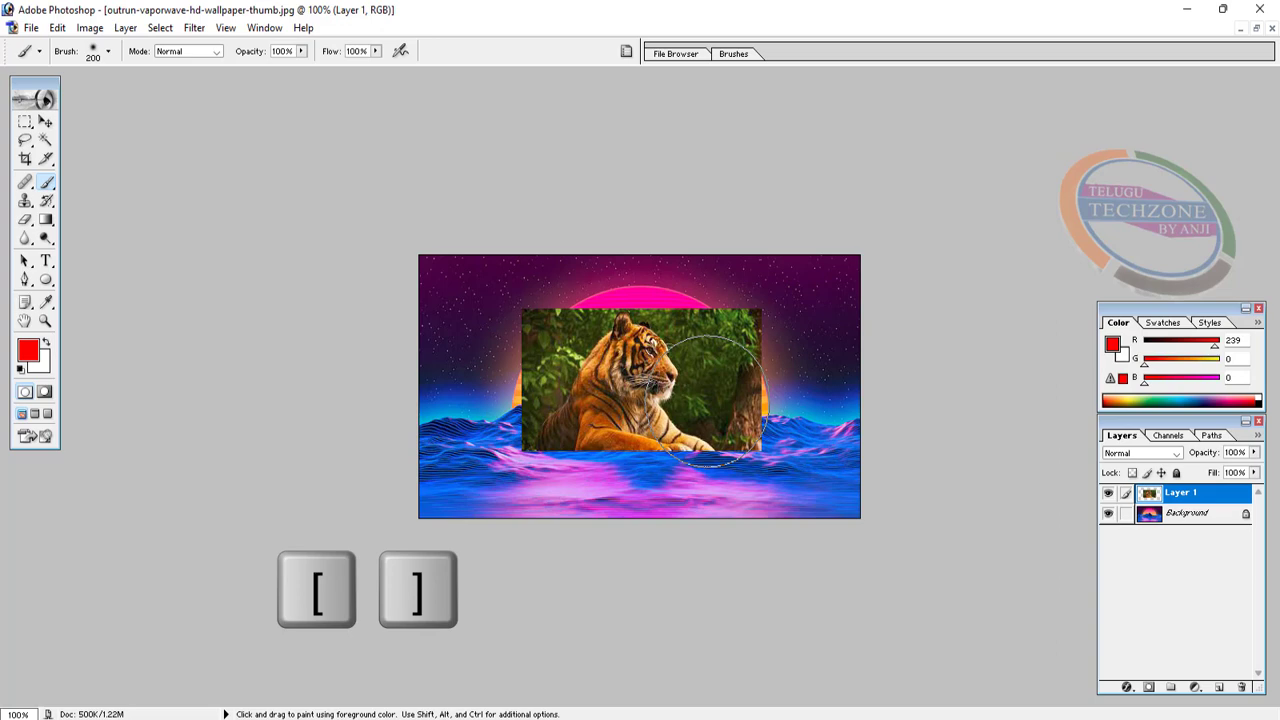
key("bracketright")
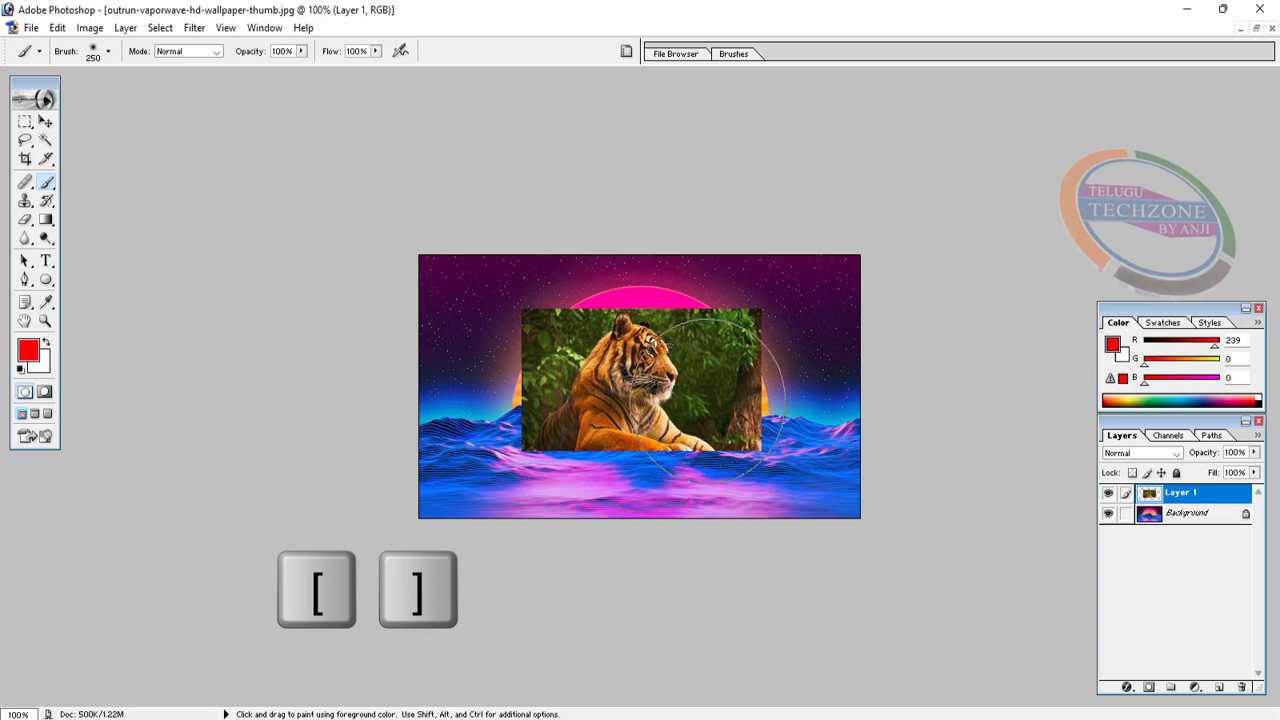
key("bracketright")
key("bracketright")
key("bracketright")
key("bracketright")
key("bracketright")
key("bracketright")
key("bracketright")
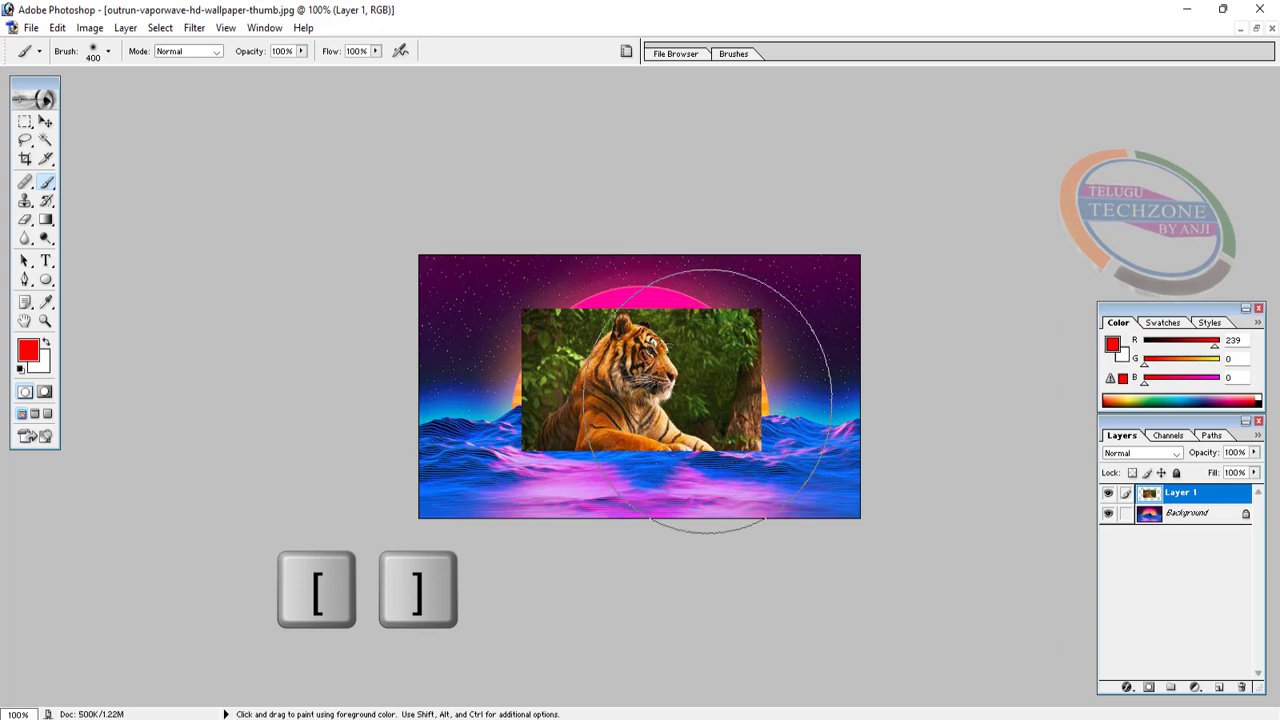
key("bracketleft")
key("bracketleft")
key("bracketleft")
key("bracketleft")
key("bracketleft")
key("bracketleft")
key("bracketleft")
key("bracketleft")
key("bracketleft")
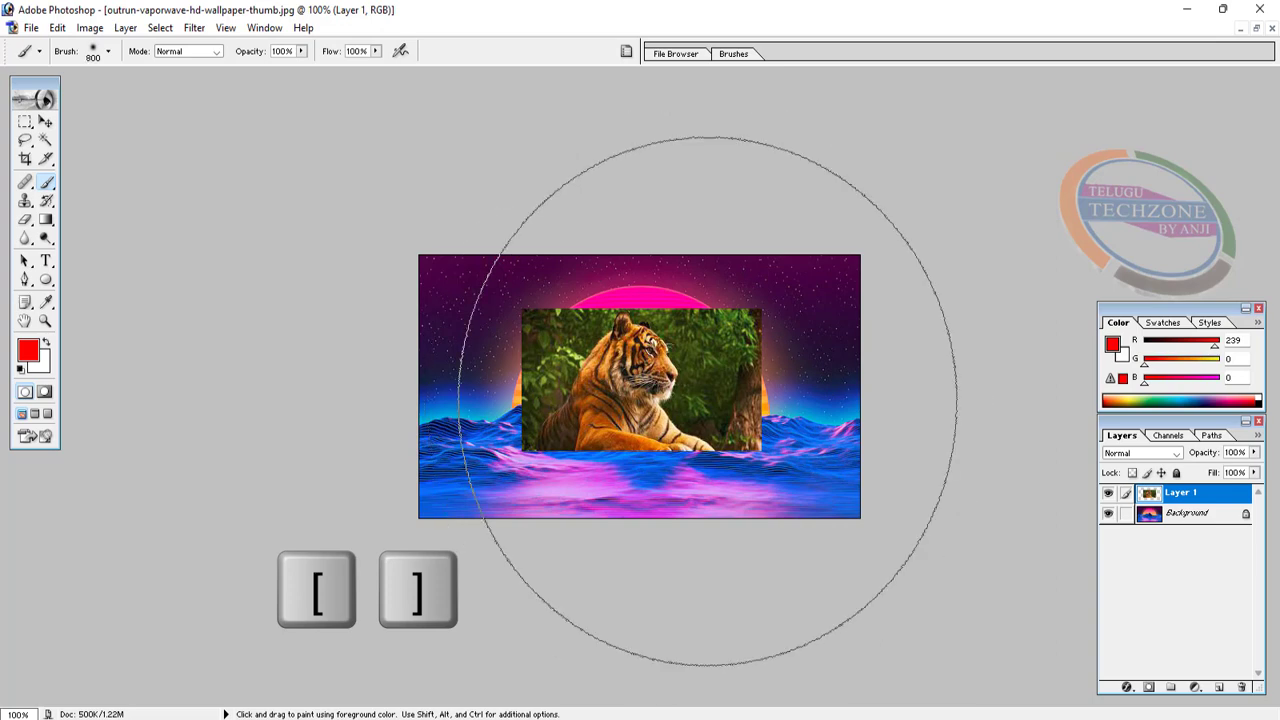
Shrink the brush size in increments down to 100
key("bracketleft")
key("bracketleft")
key("bracketleft")
key("bracketleft")
key("bracketleft")
key("bracketleft")
key("bracketleft")
key("bracketleft")
key("bracketleft")
key("bracketleft")
key("bracketleft")
key("bracketleft")
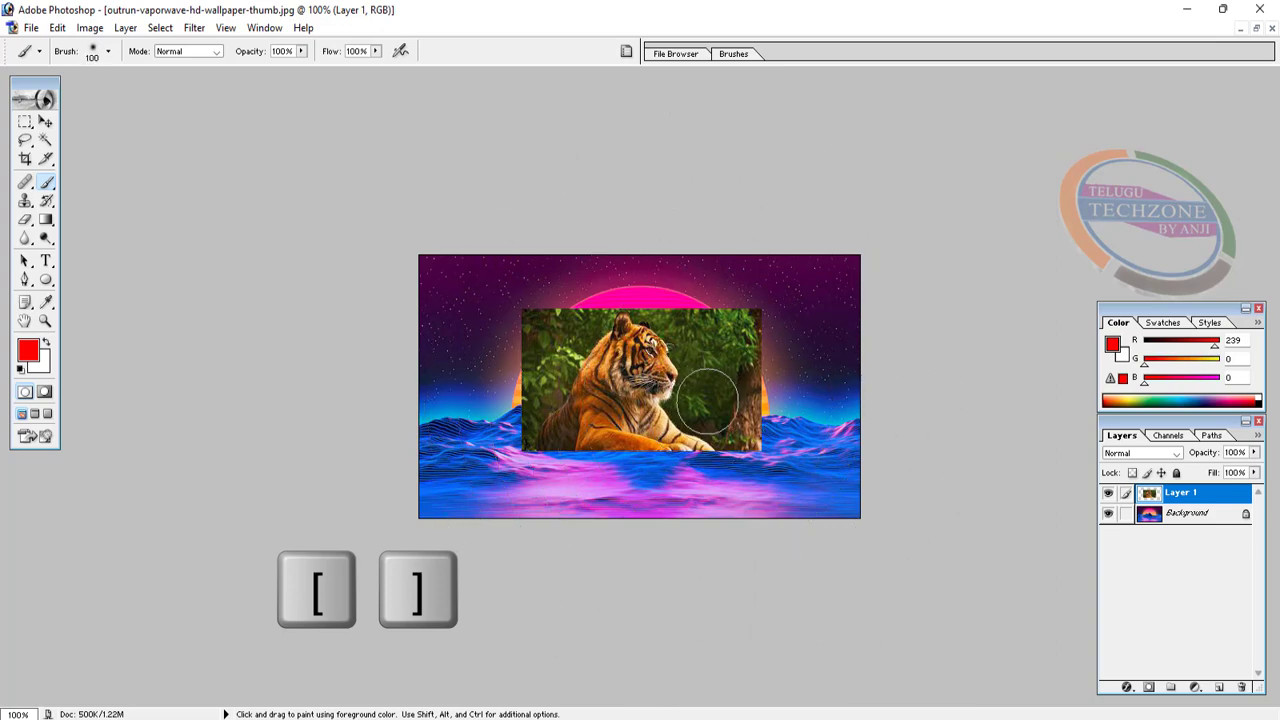
Adjust the brush size in increments and leave it at 150
key("bracketright")
key("bracketright")
key("bracketright")
key("bracketright")
key("bracketright")
key("bracketright")
key("bracketright")
key("bracketright")
key("bracketright")
key("bracketright")
key("bracketright")
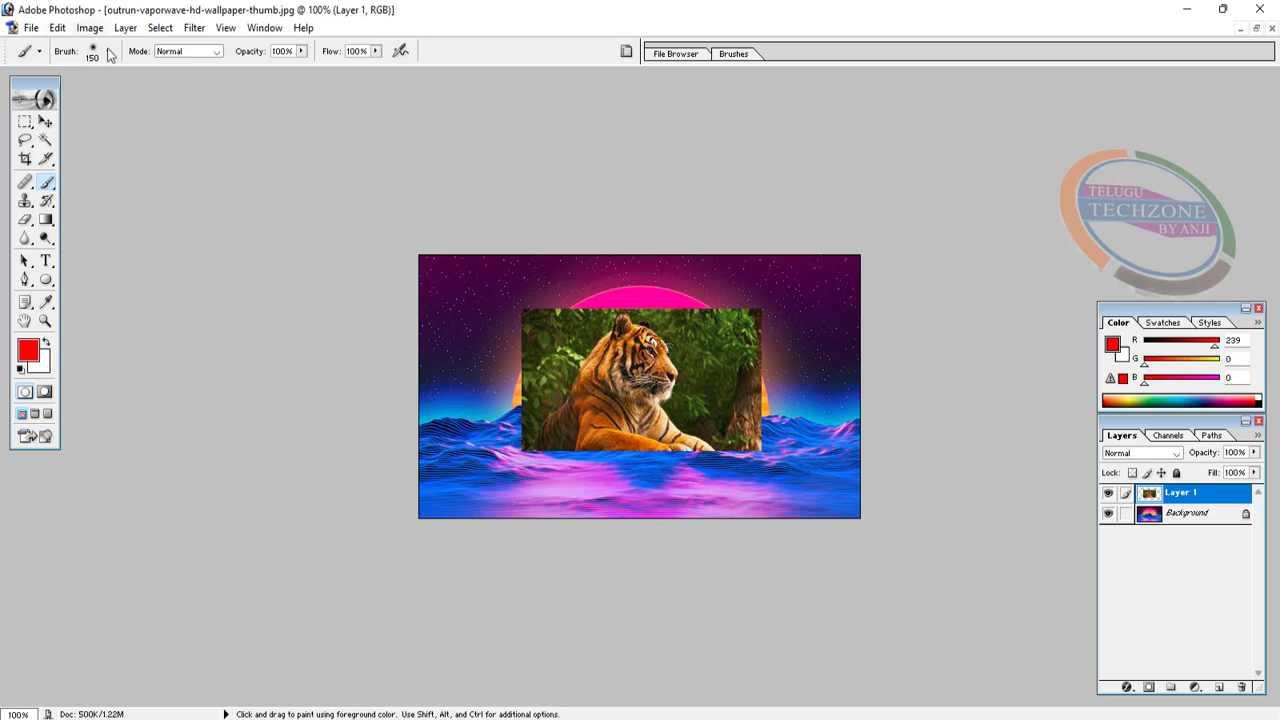
Add a new layer and draw a red ellipse shape overlapping the tiger picture's lower-left corner with the Ellipse tool
key("p")
left_click(45, 282)
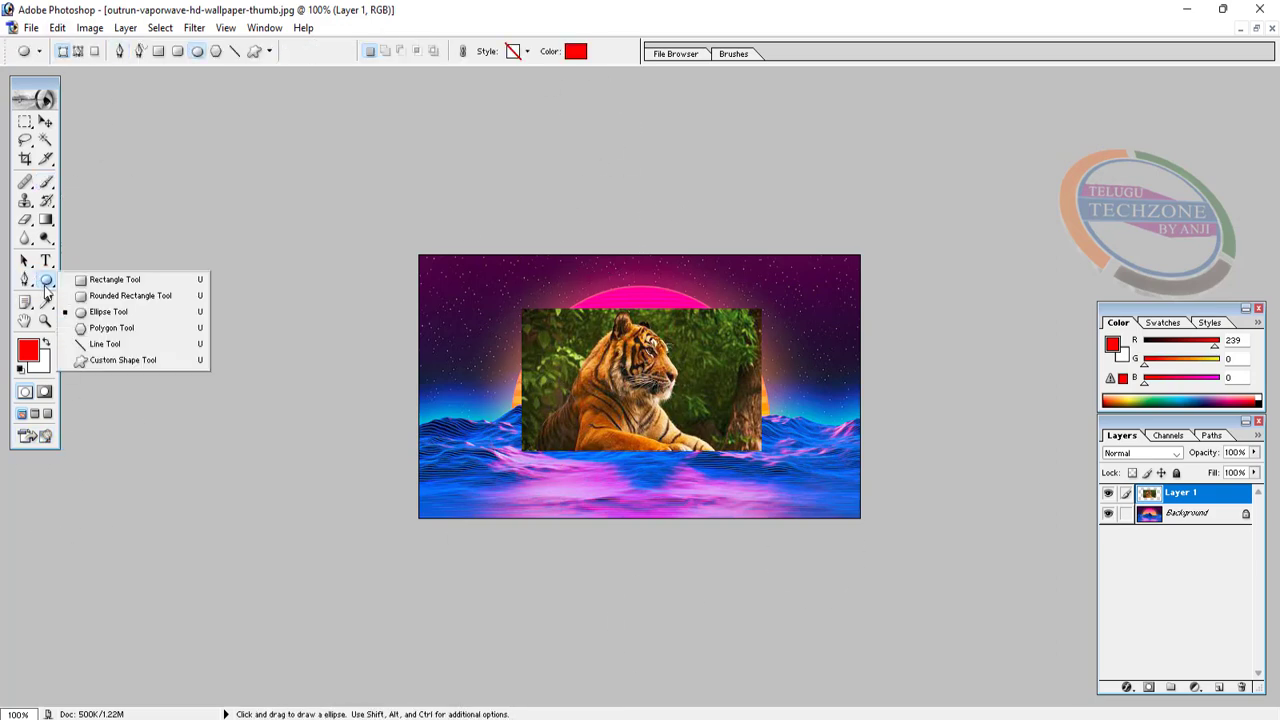
left_click(118, 312)
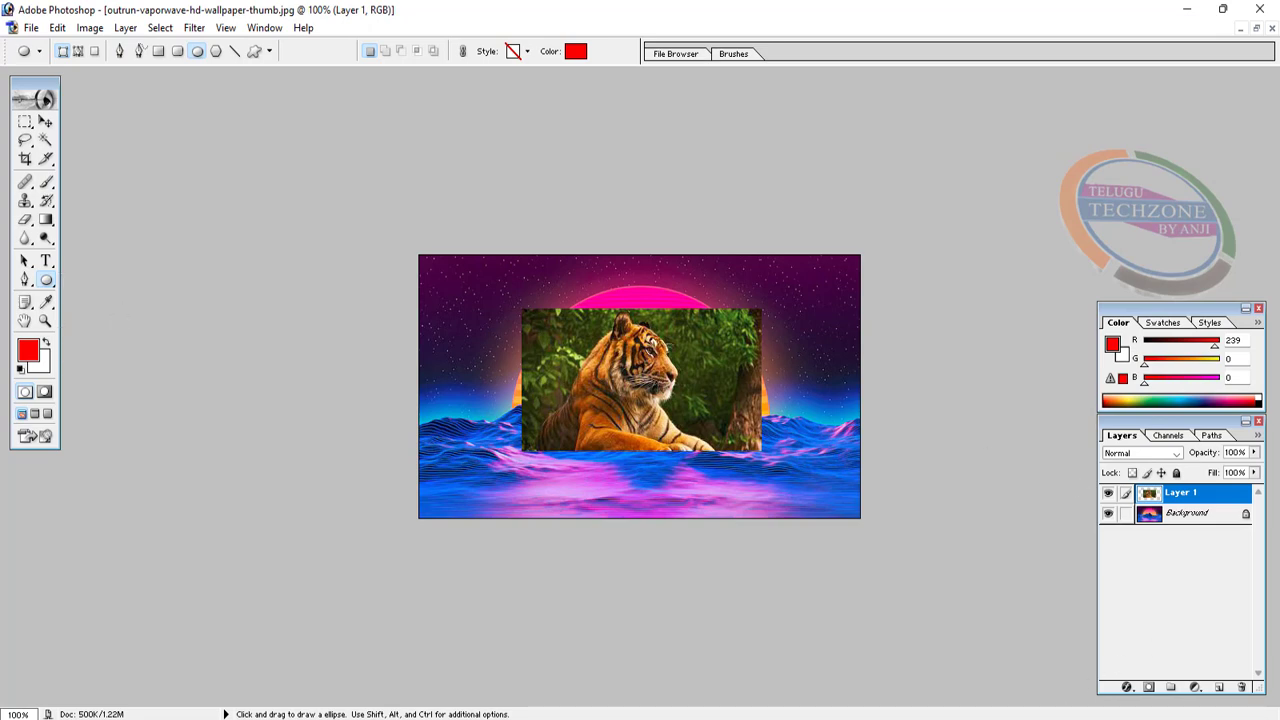
left_click(1219, 687)
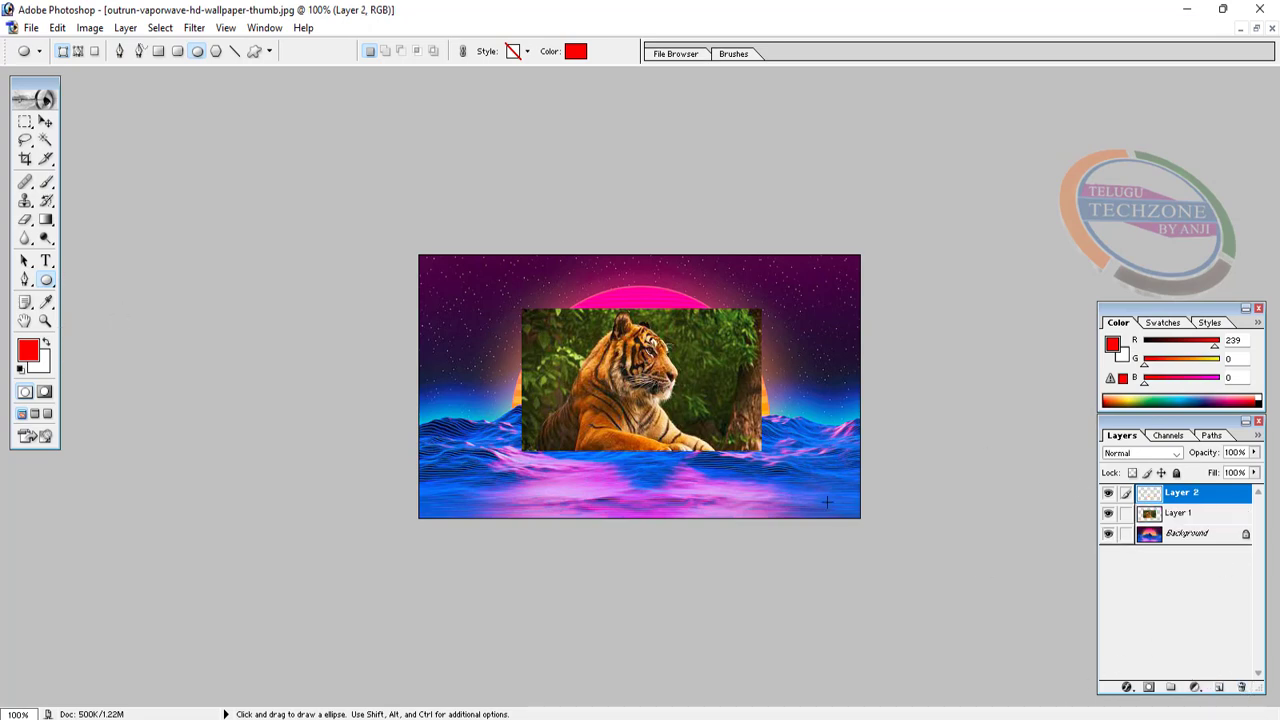
left_click_drag(450, 340, 593, 506)
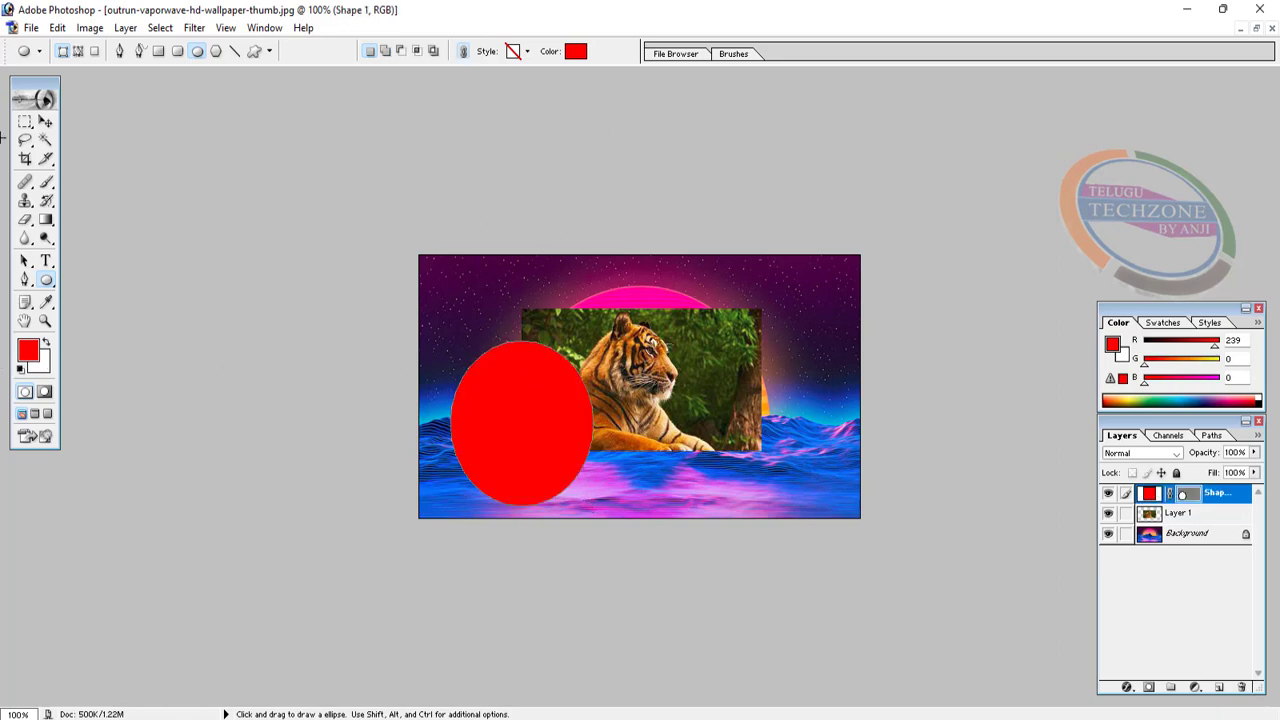
left_click(52, 121)
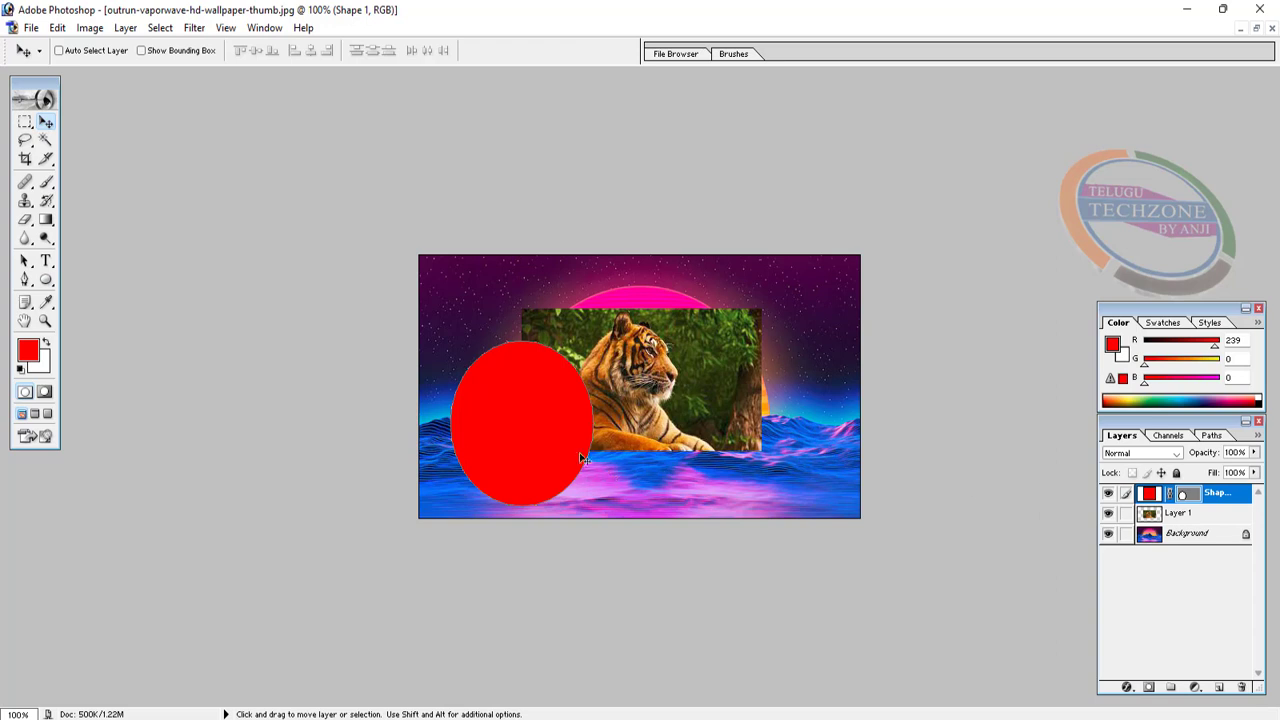
Move the red ellipse over the middle of the tiger picture and bring Layer 1 forward above the ellipse
left_click_drag(558, 446, 688, 412)
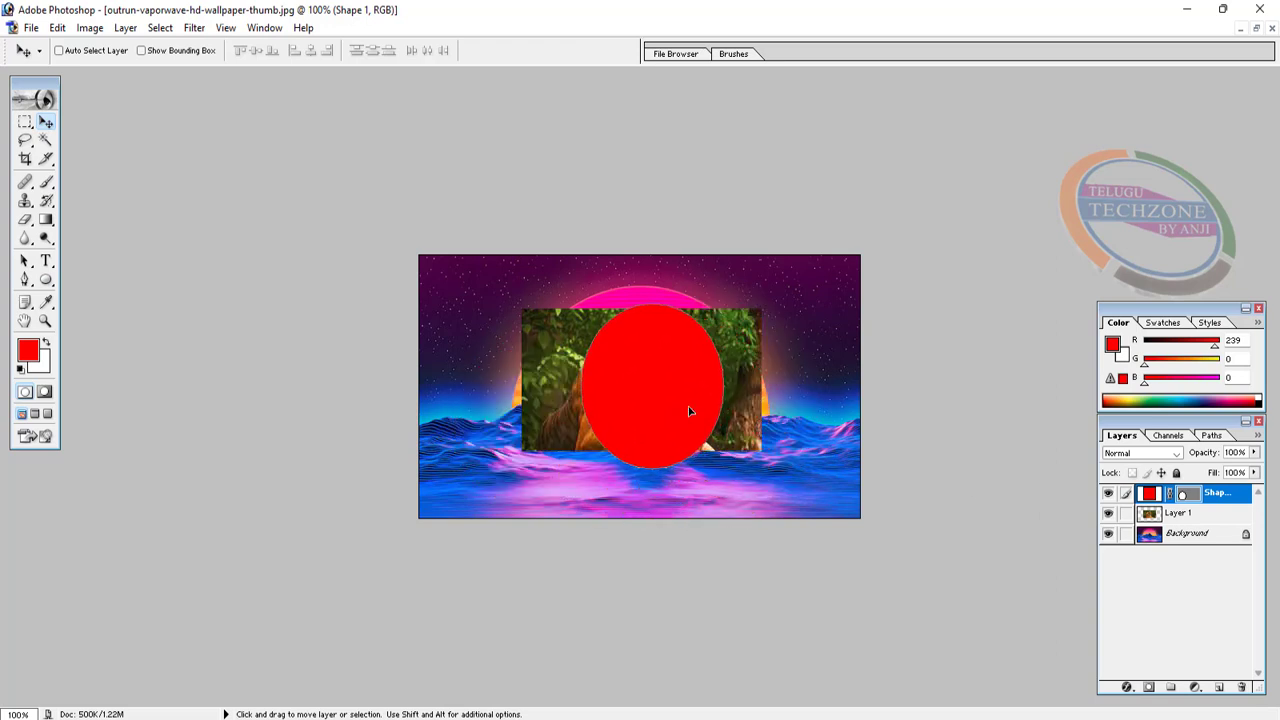
left_click(1187, 518)
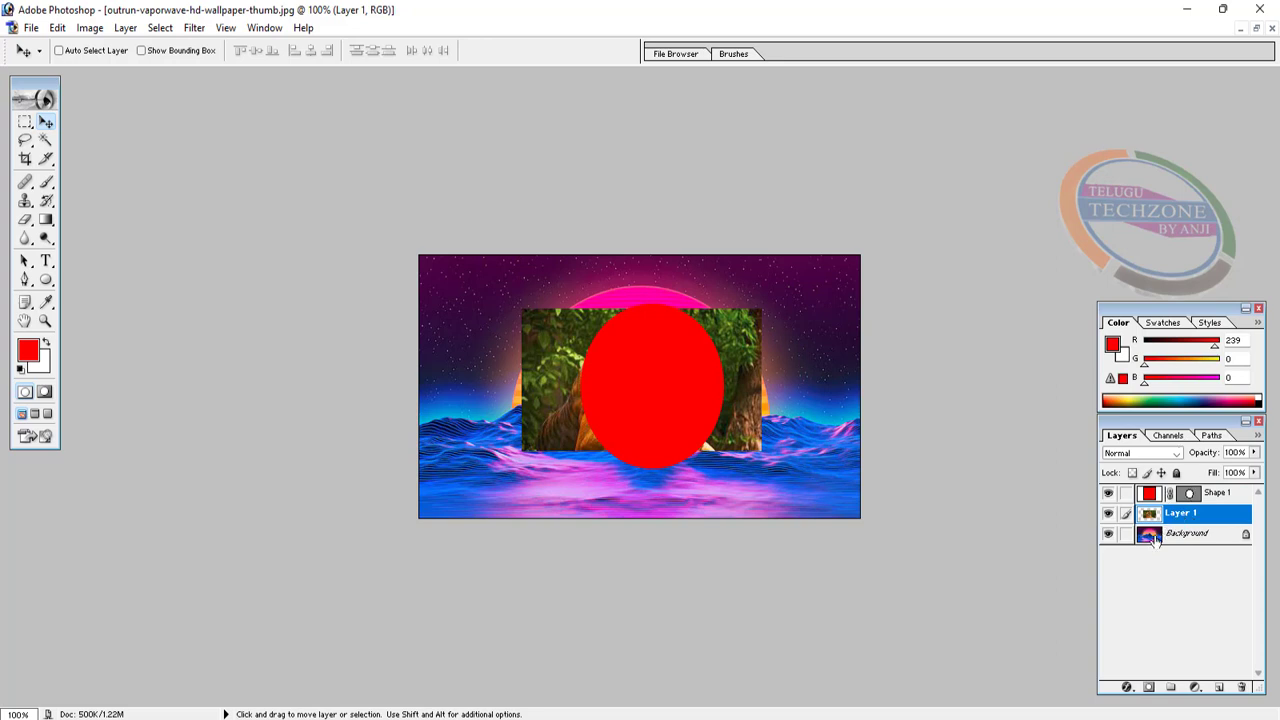
left_click(125, 27)
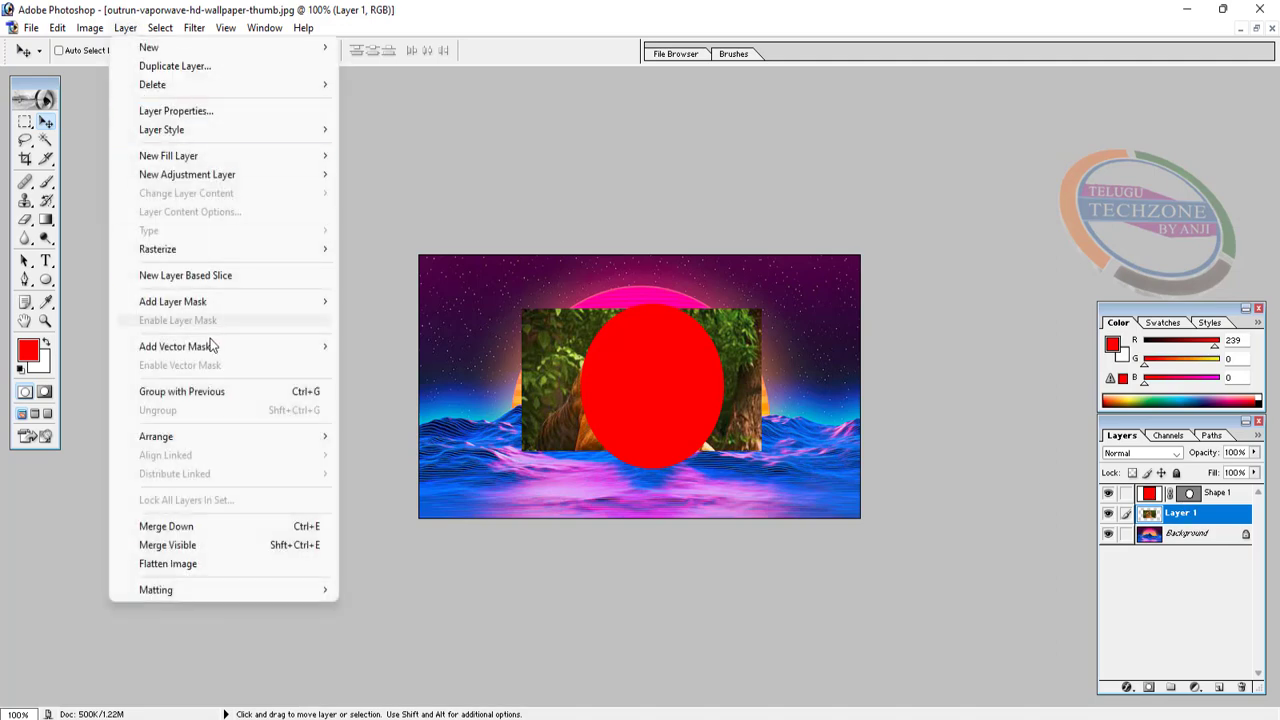
mouse_move(250, 437)
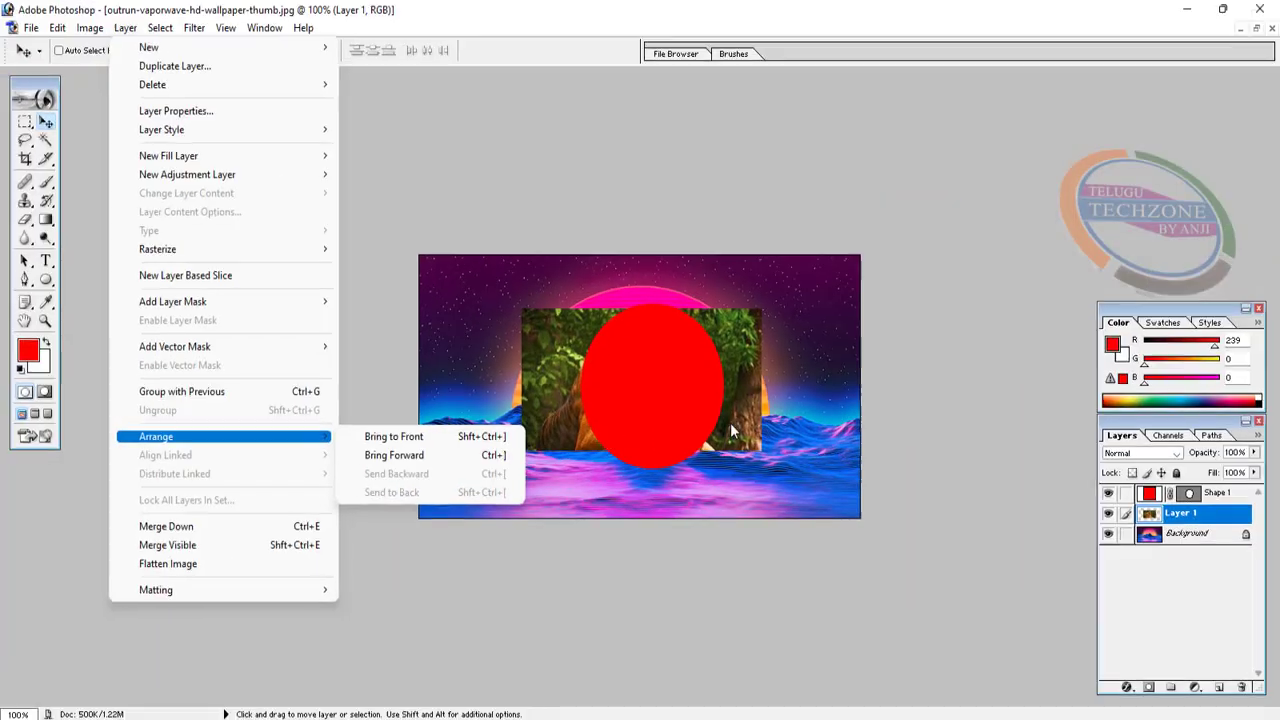
left_click(1060, 404)
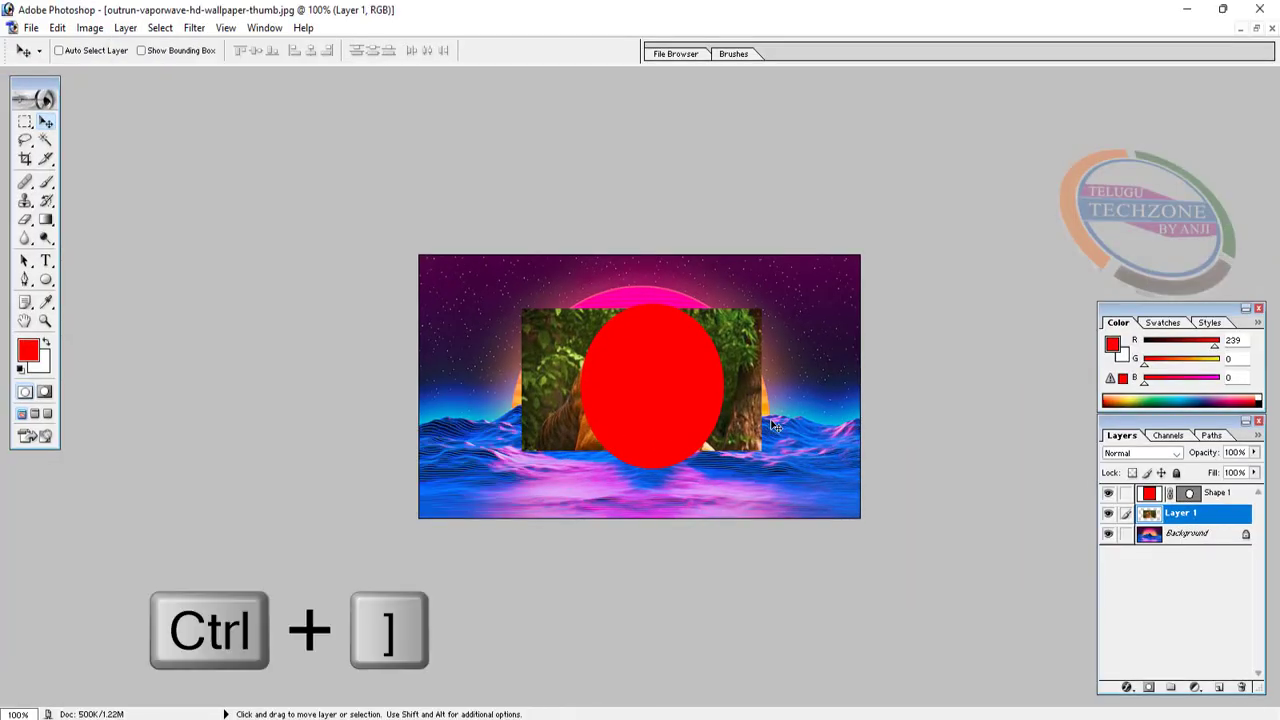
key("ctrl+bracketright")
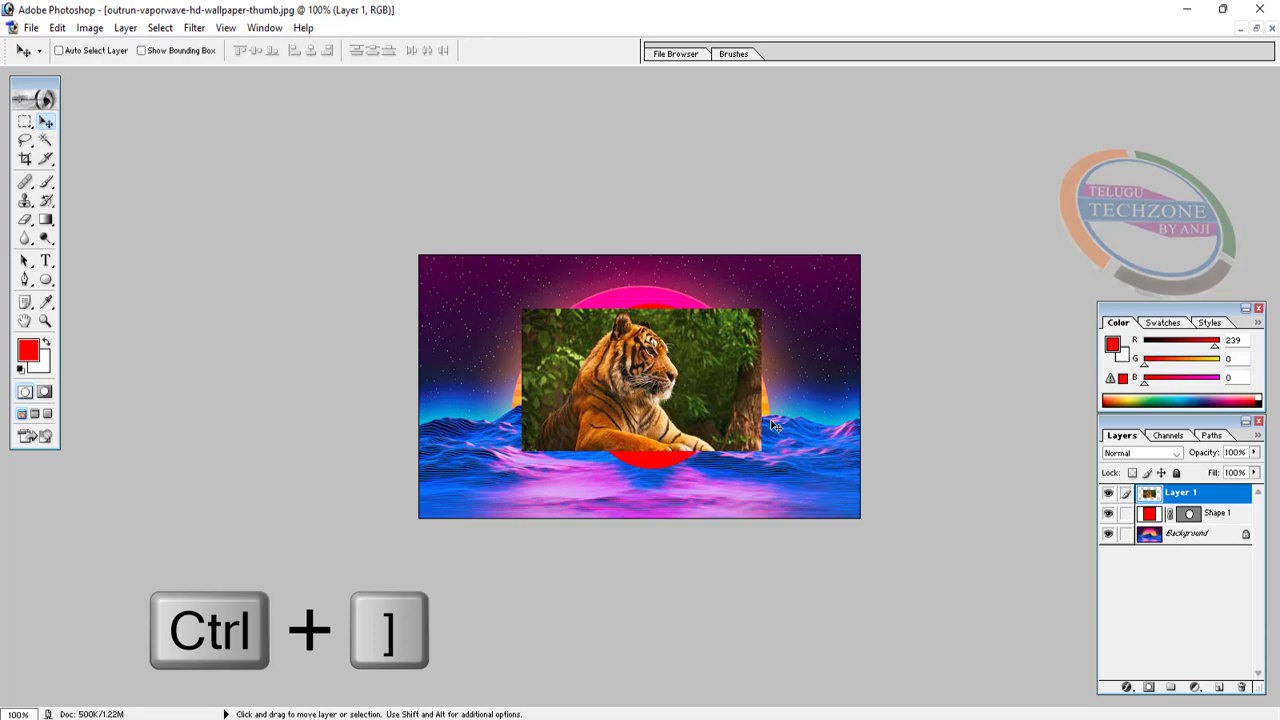
Alternate Layer 1 between the back and the front of the layer stack, leaving it above the red ellipse
key("shift")
key("ctrl+shift+bracketright")
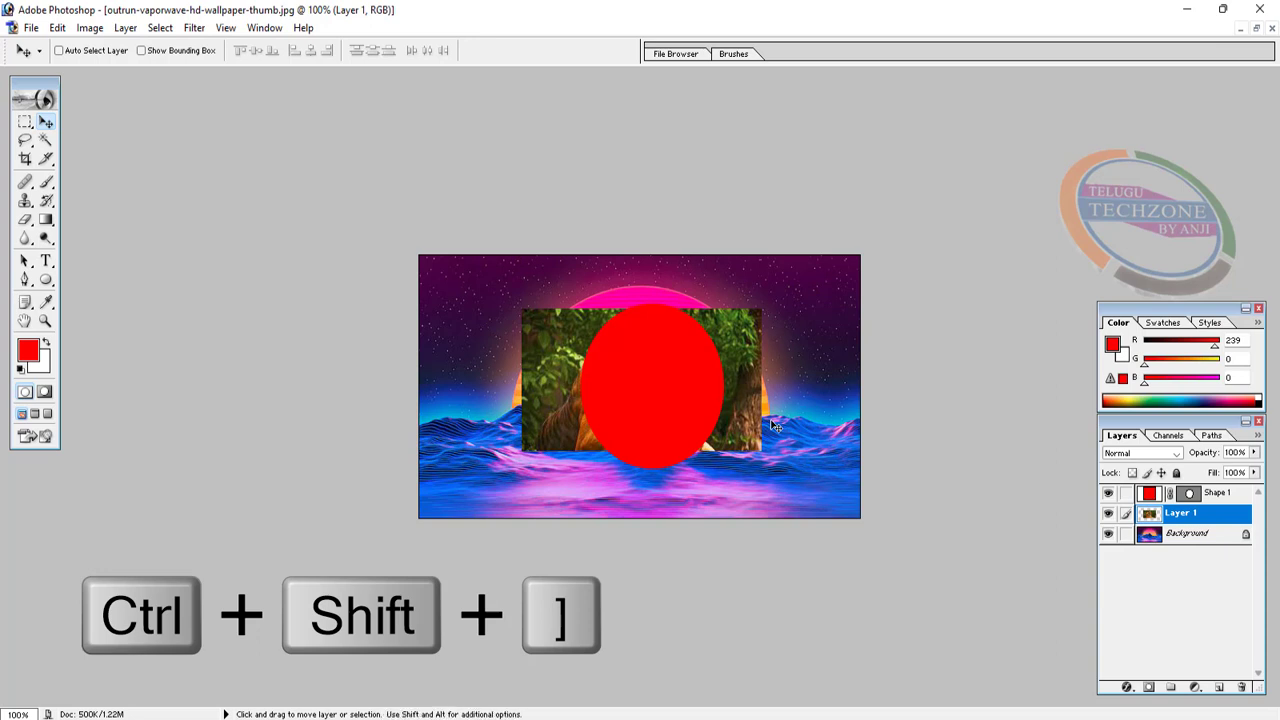
key("ctrl+shift+bracketright")
key("ctrl+shift+bracketleft")
key("ctrl+shift+bracketright")
key("ctrl+shift+bracketleft")
key("ctrl+shift+bracketright")
key("ctrl+shift+bracketleft")
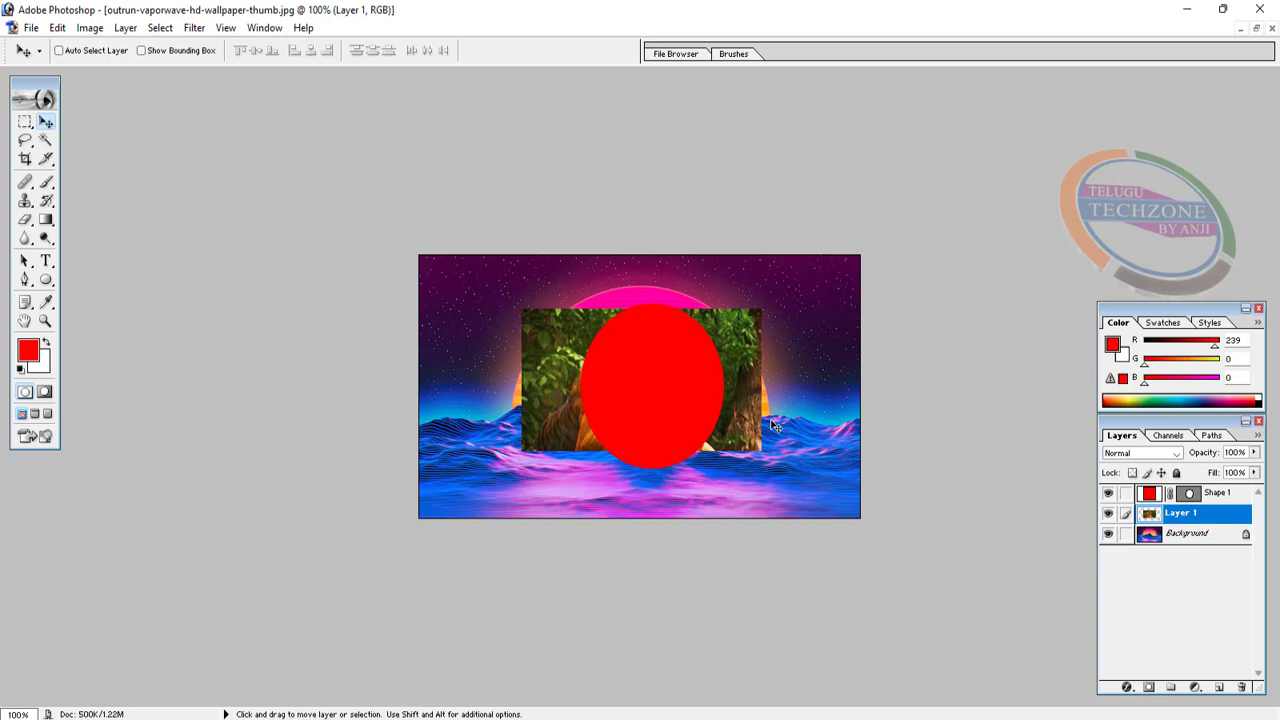
key("ctrl+bracketright")
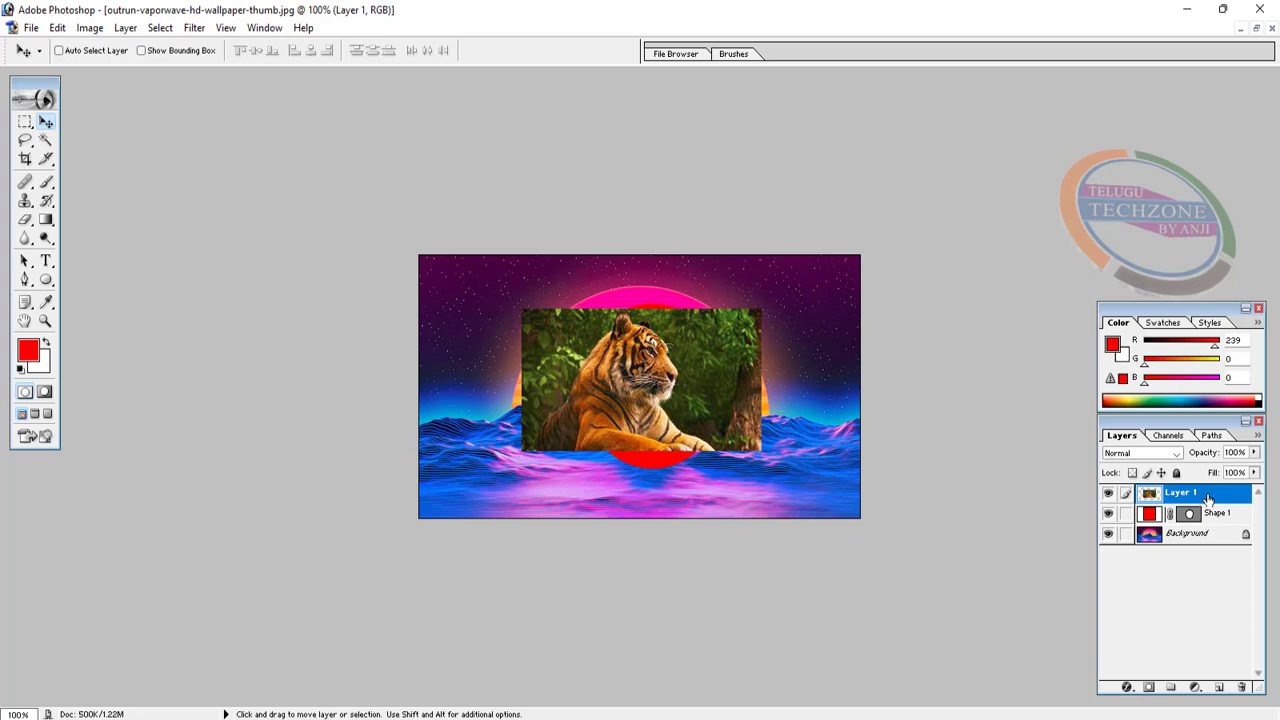
Shift the tiger picture slightly down and to the right and group it with the ellipse shape beneath as a clipping group
left_click_drag(690, 395, 649, 356)
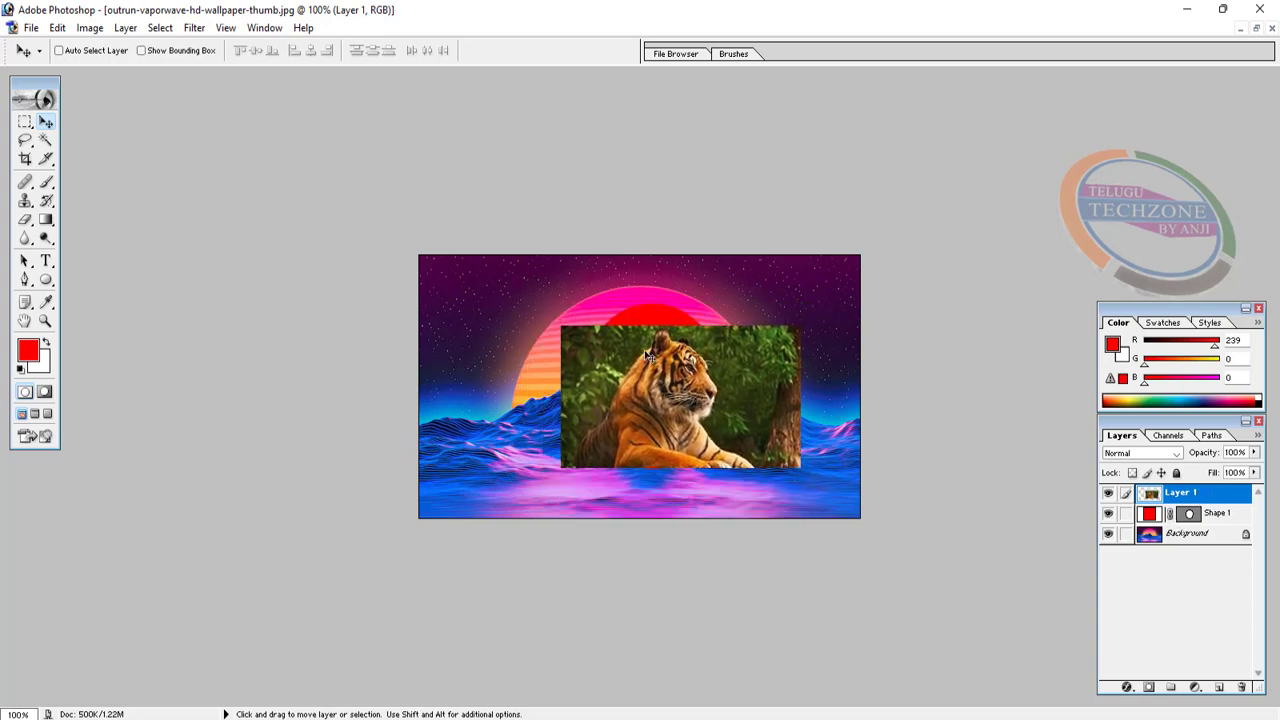
left_click(134, 29)
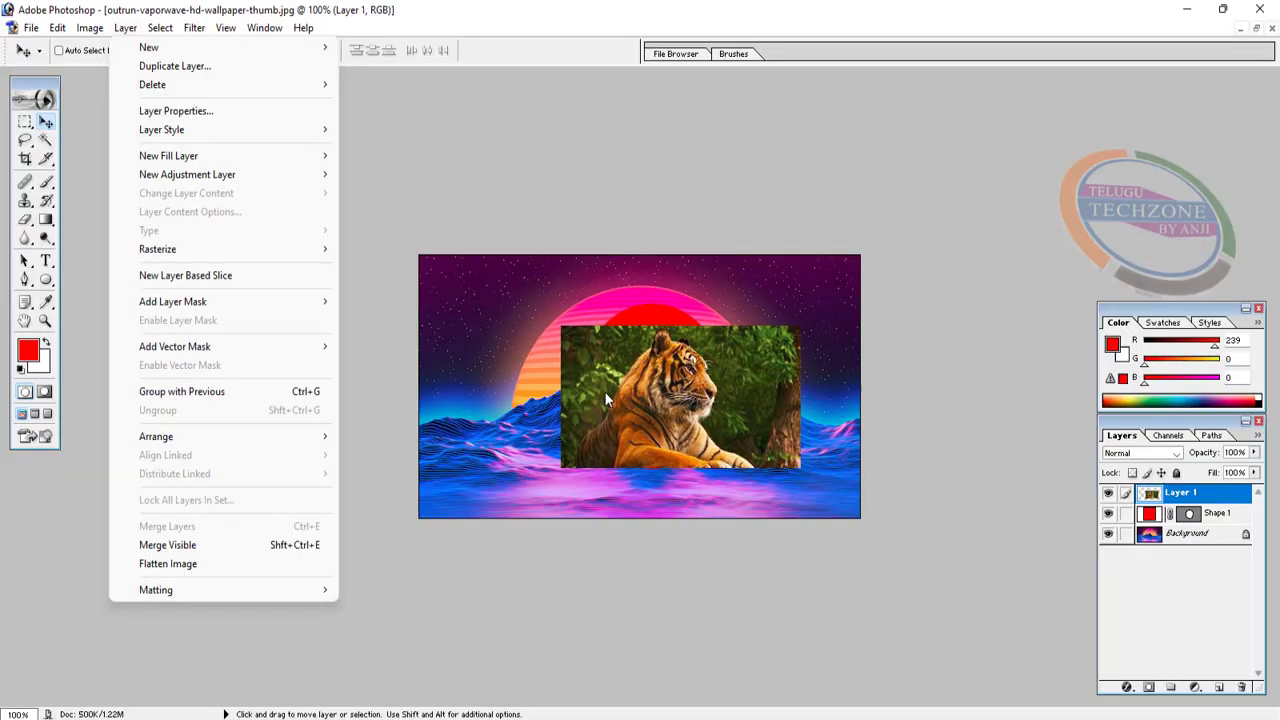
left_click(1191, 422)
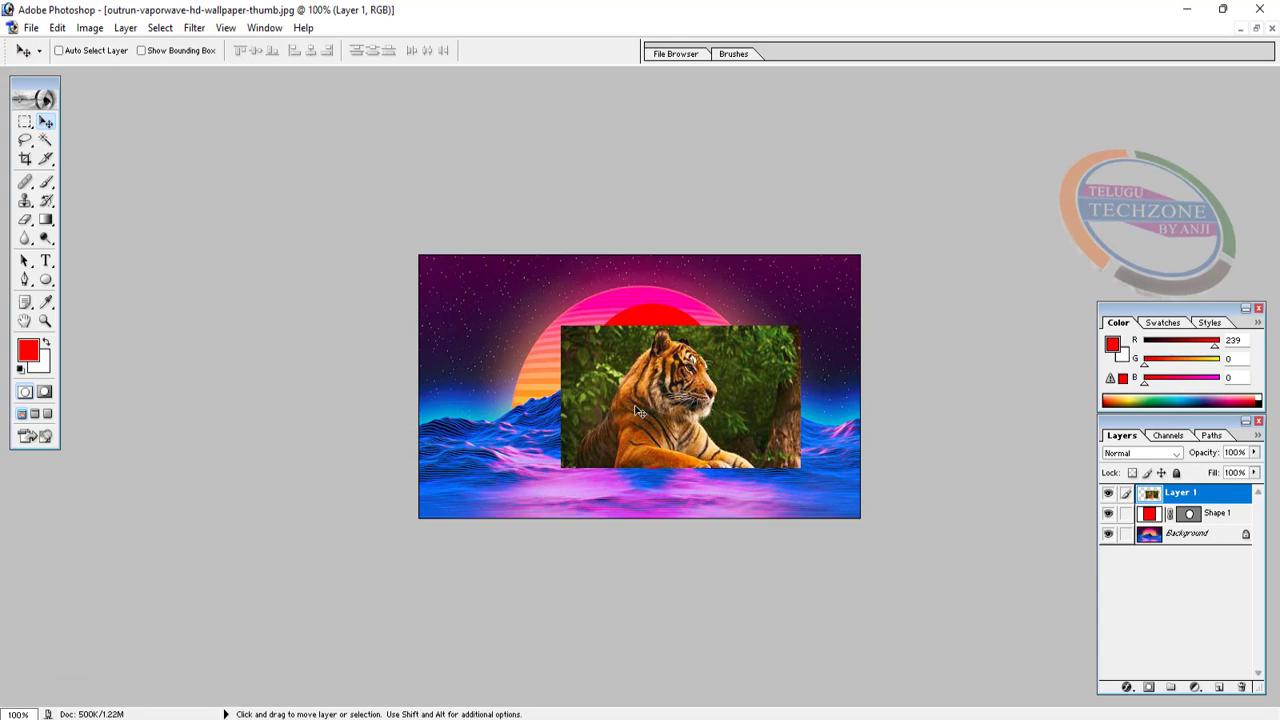
key("ctrl+g")
Stretch the clipped tiger picture to 125% height with Free Transform and apply it
left_click_drag(653, 442, 690, 476)
key("ctrl+t")
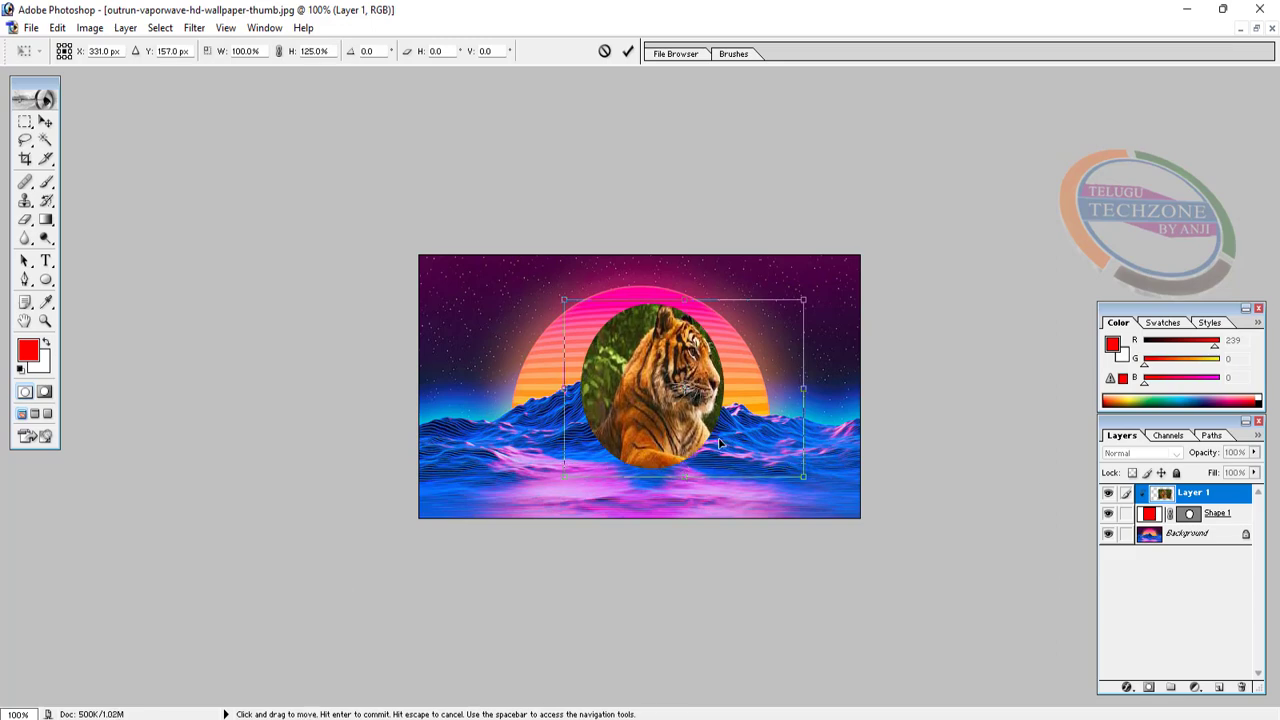
key("Return")
Widen the ellipse shape to 120.1% with Free Transform and shift the ellipse and the tiger picture left so the picture fills it
left_click(1222, 515)
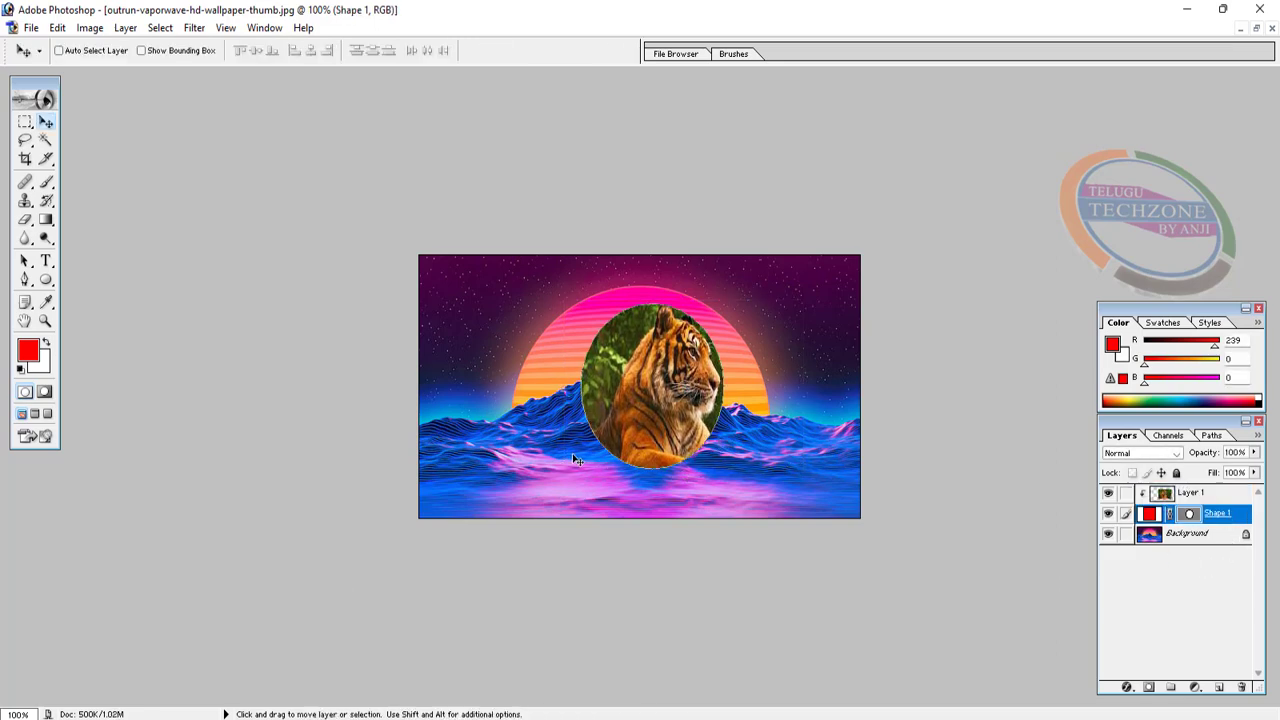
key("ctrl+t")
left_click_drag(582, 390, 553, 388)
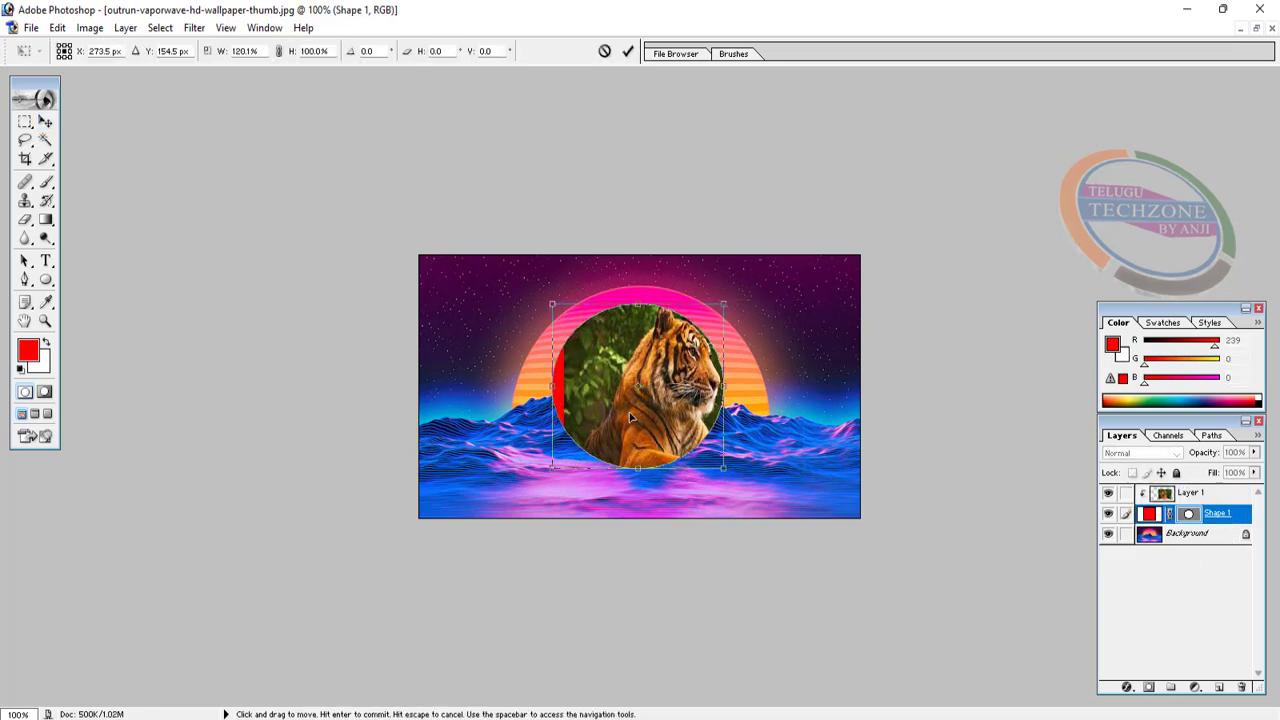
key("Return")
left_click_drag(640, 395, 608, 398)
left_click(1196, 494)
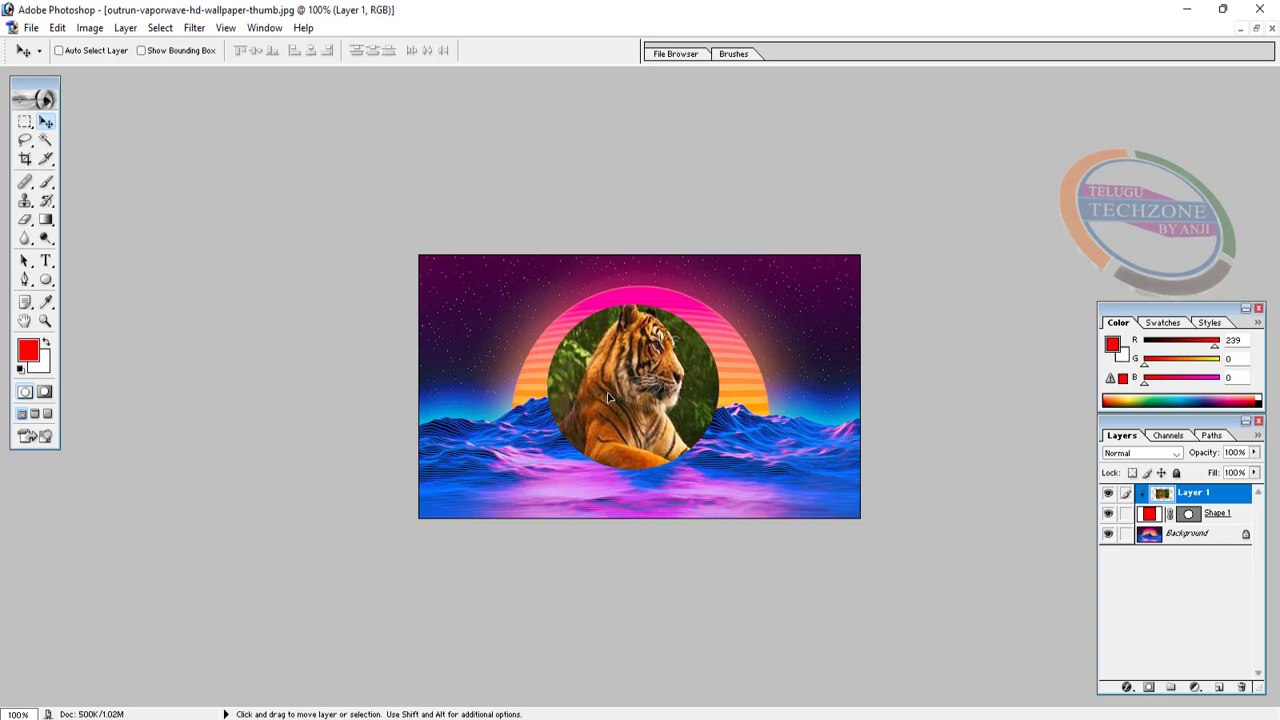
Ungroup Layer 1 from the ellipse shape to release the clipping
left_click(125, 28)
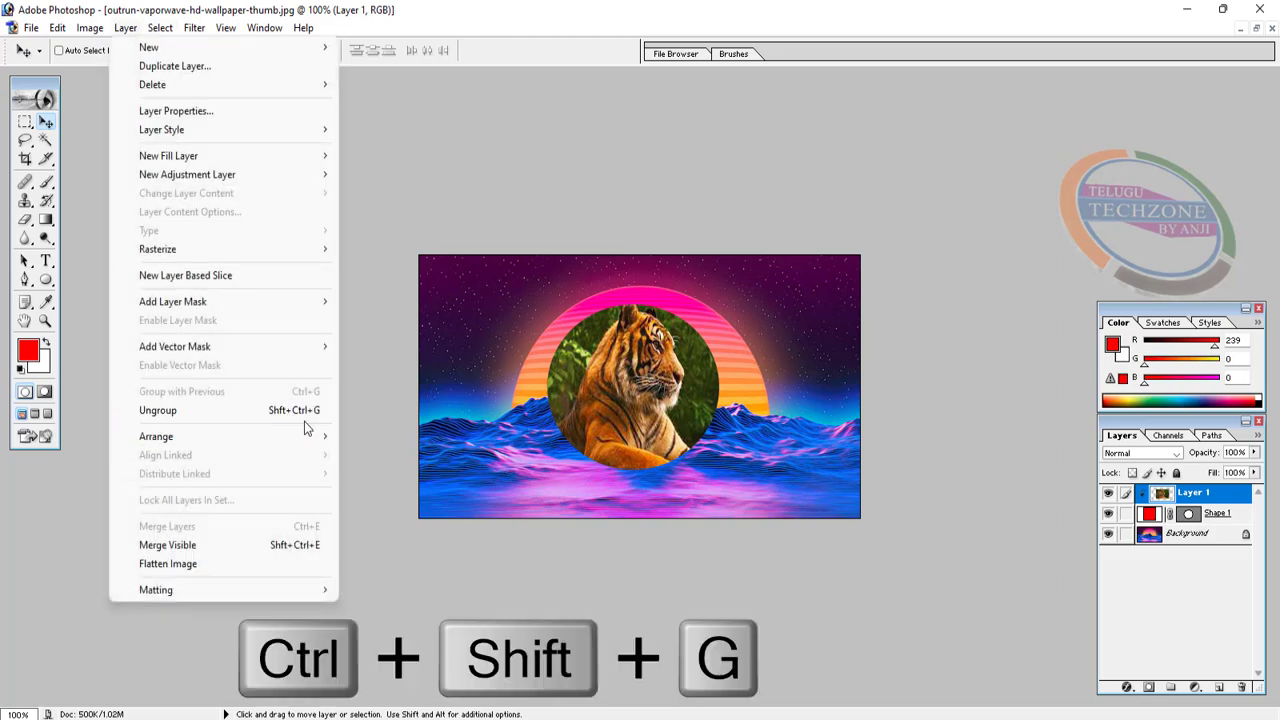
left_click(620, 404)
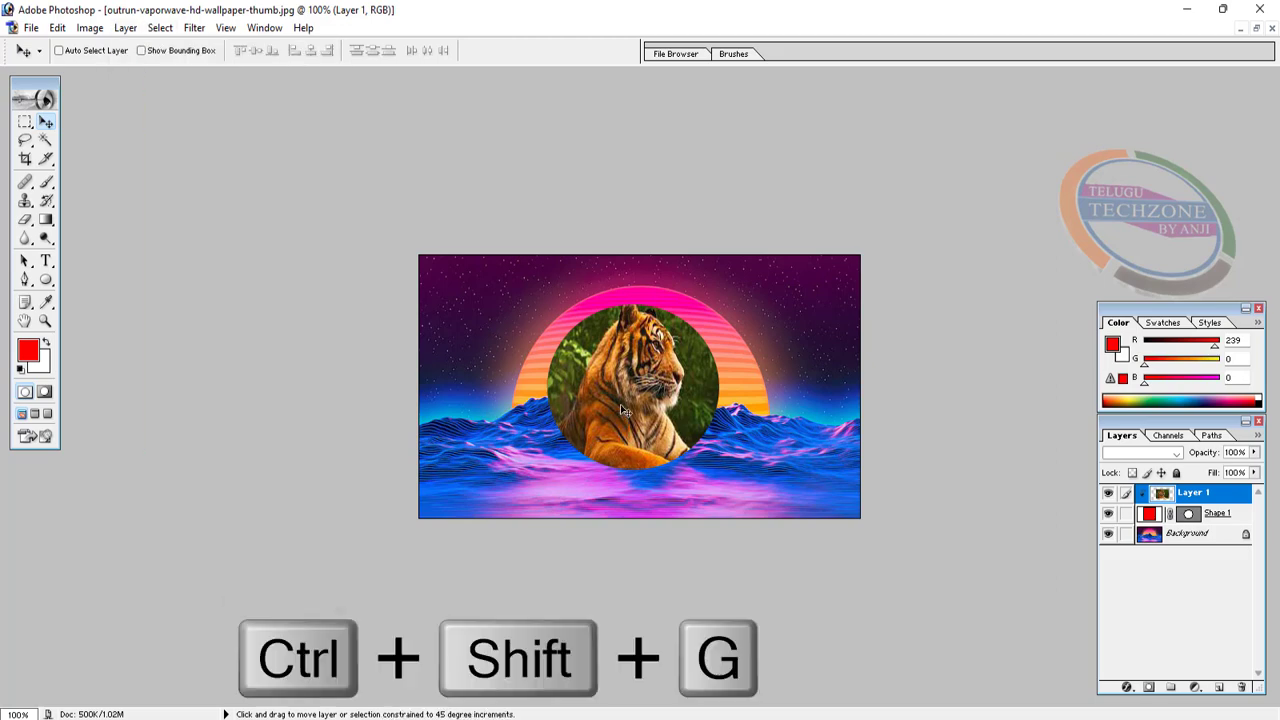
key("ctrl+shift+g")
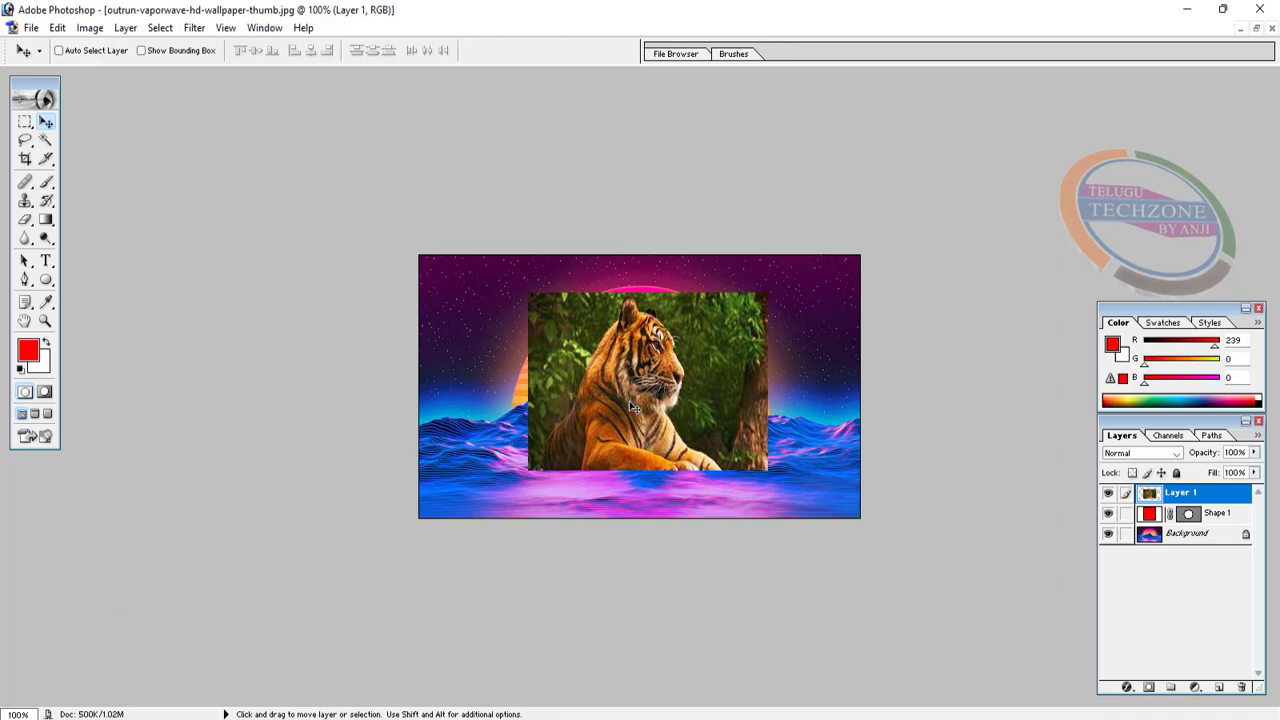
Add four new empty layers above Layer 1
left_click(1219, 688)
left_click(1219, 688)
left_click(1219, 688)
left_click(1219, 688)
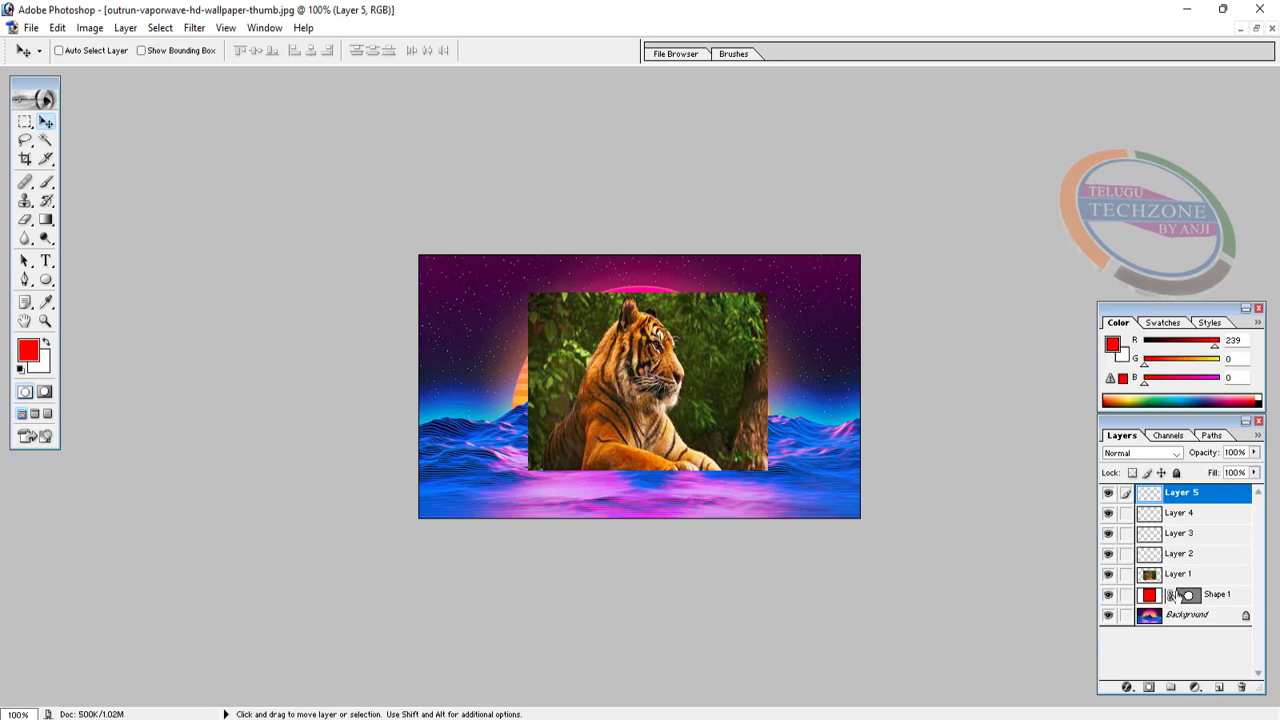
Merge the four empty layers down one at a time into Layer 1
left_click(130, 30)
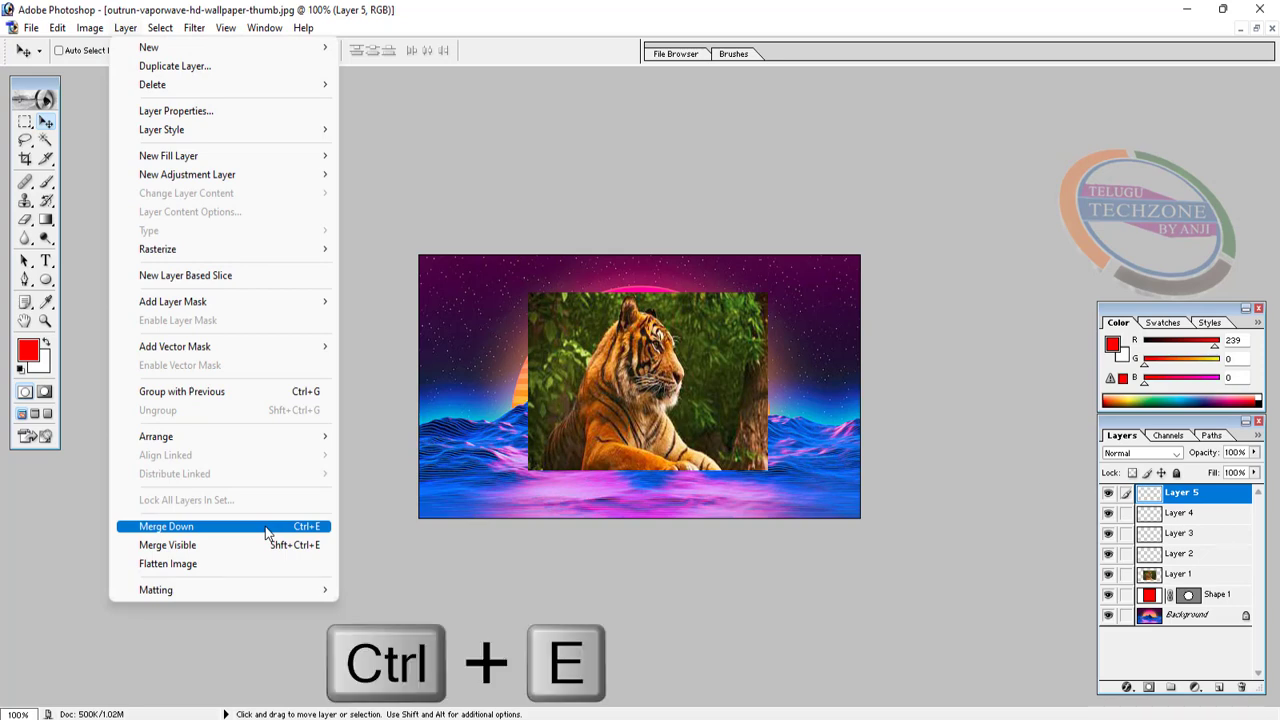
left_click(1217, 506)
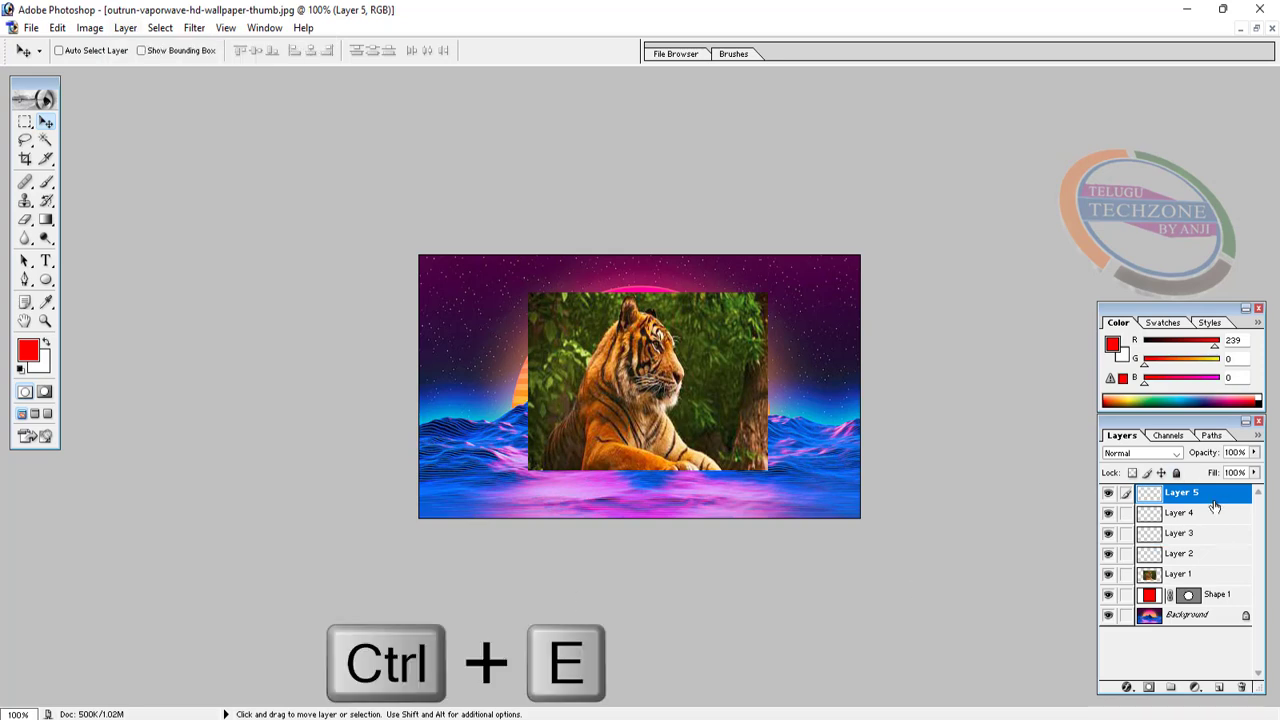
key("ctrl+e")
key("ctrl+e")
key("ctrl+e")
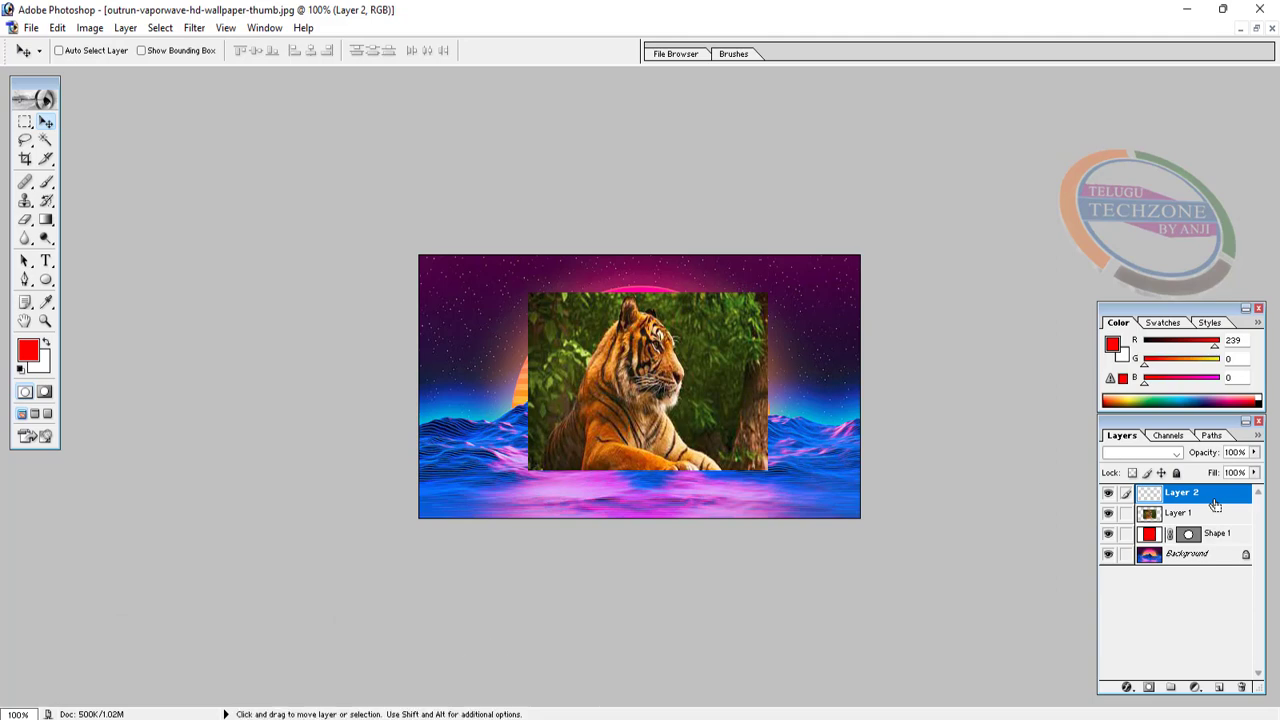
key("ctrl+e")
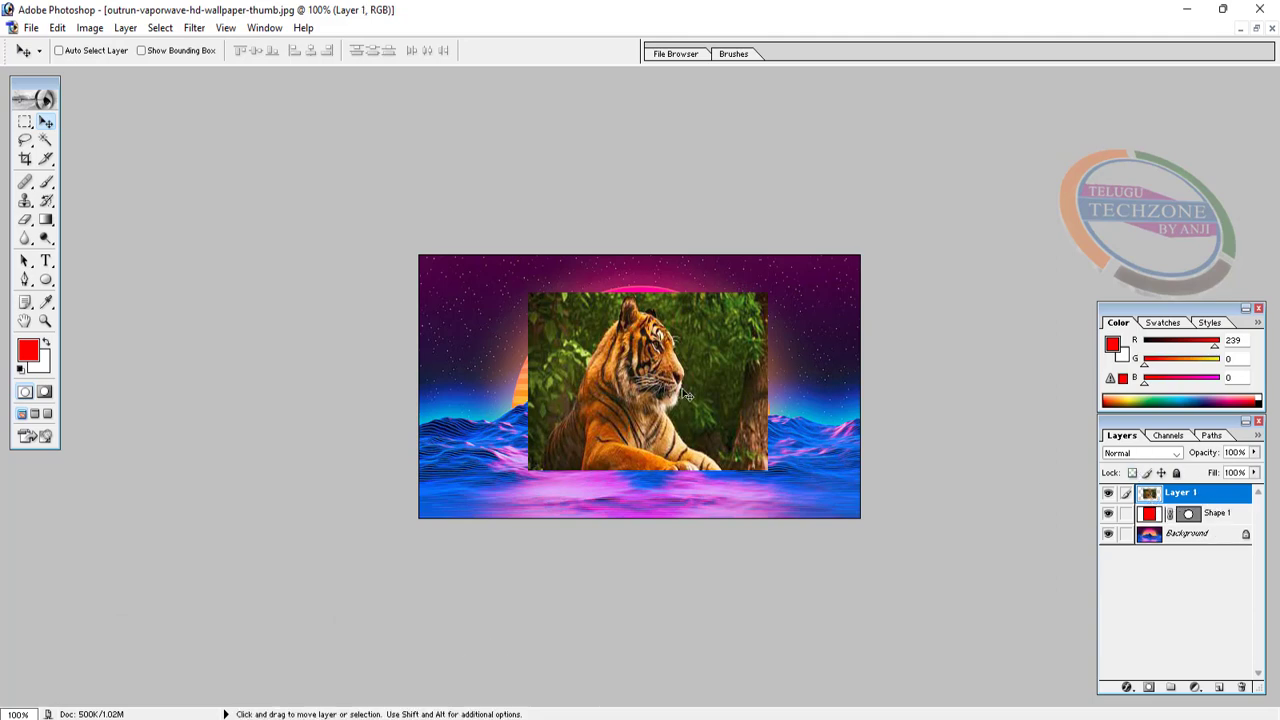
Shift the tiger picture slightly down and to the left and undo the move
mouse_move(680, 387)
left_mouse_down()
mouse_move(688, 428)
mouse_move(671, 374)
mouse_move(657, 397)
left_mouse_up()
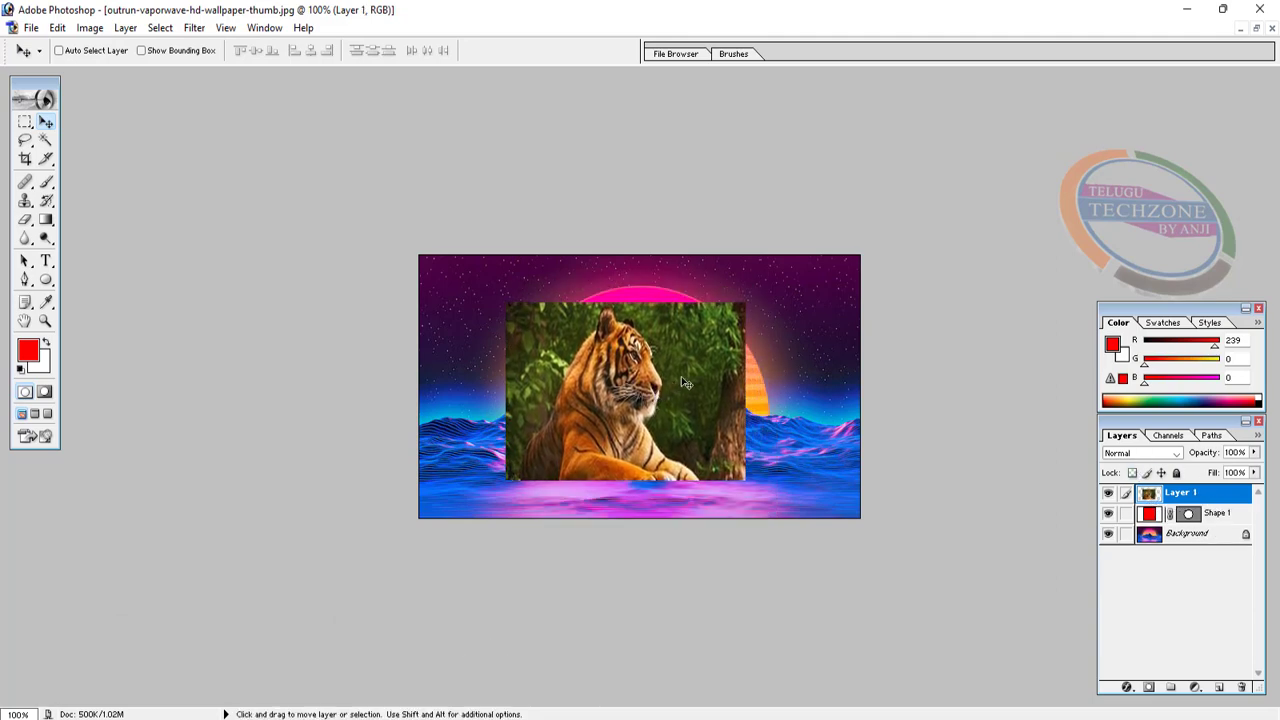
key("ctrl+z")
key("ctrl+z")
key("ctrl+z")
Bring back the four empty layers, Layer 2 to Layer 5, above Layer 1
key("ctrl+alt+shift+n")
key("ctrl+alt+shift+n")
key("ctrl+alt+shift+n")
key("ctrl+alt+shift+n")
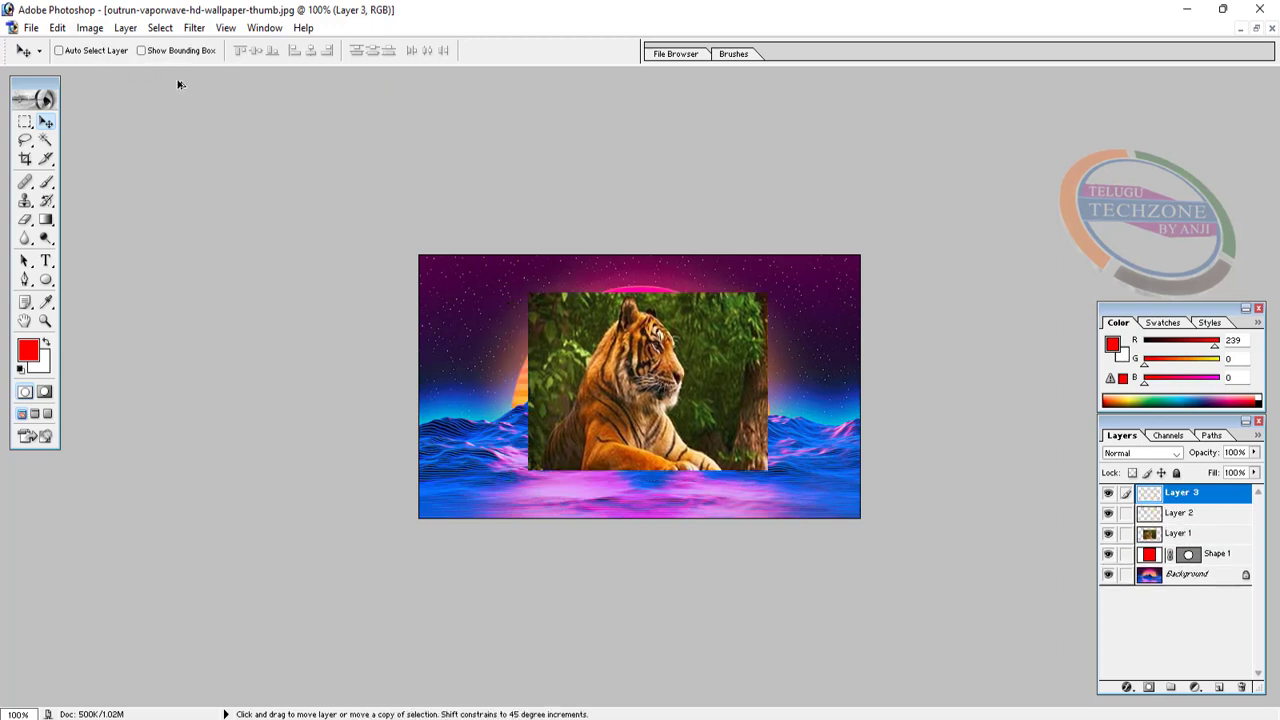
key("ctrl+z")
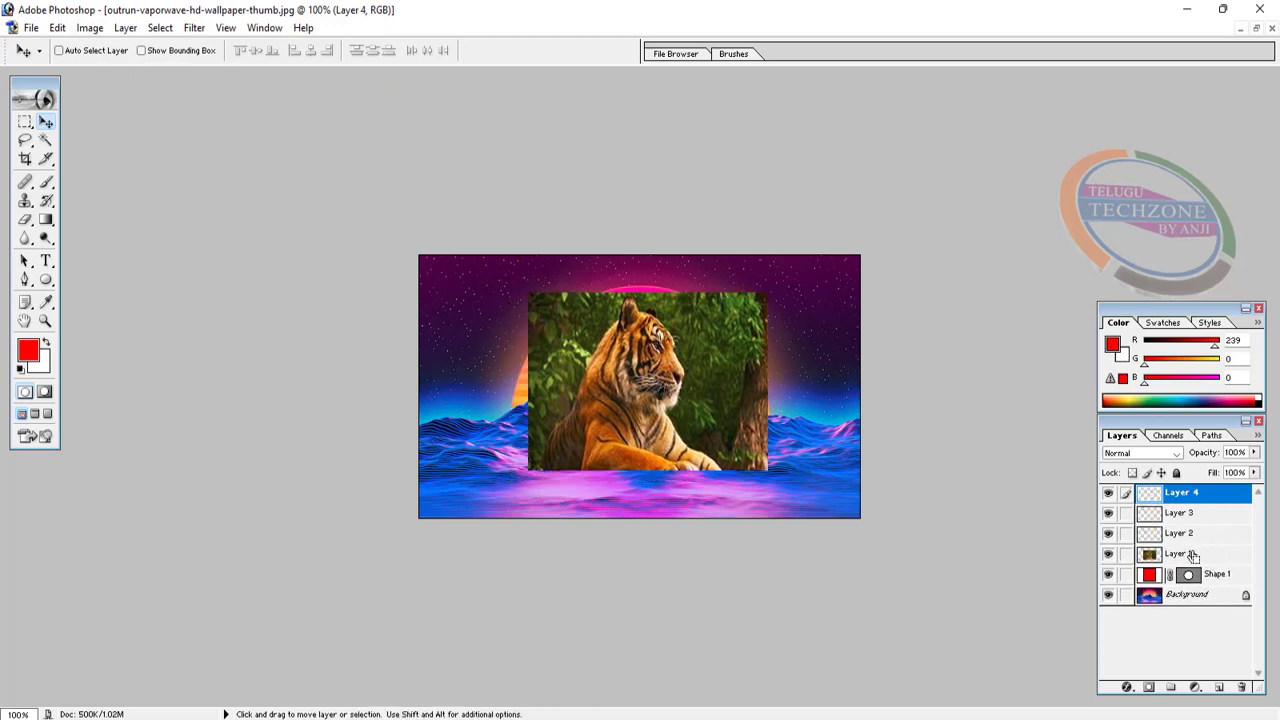
key("ctrl+alt+shift+n")
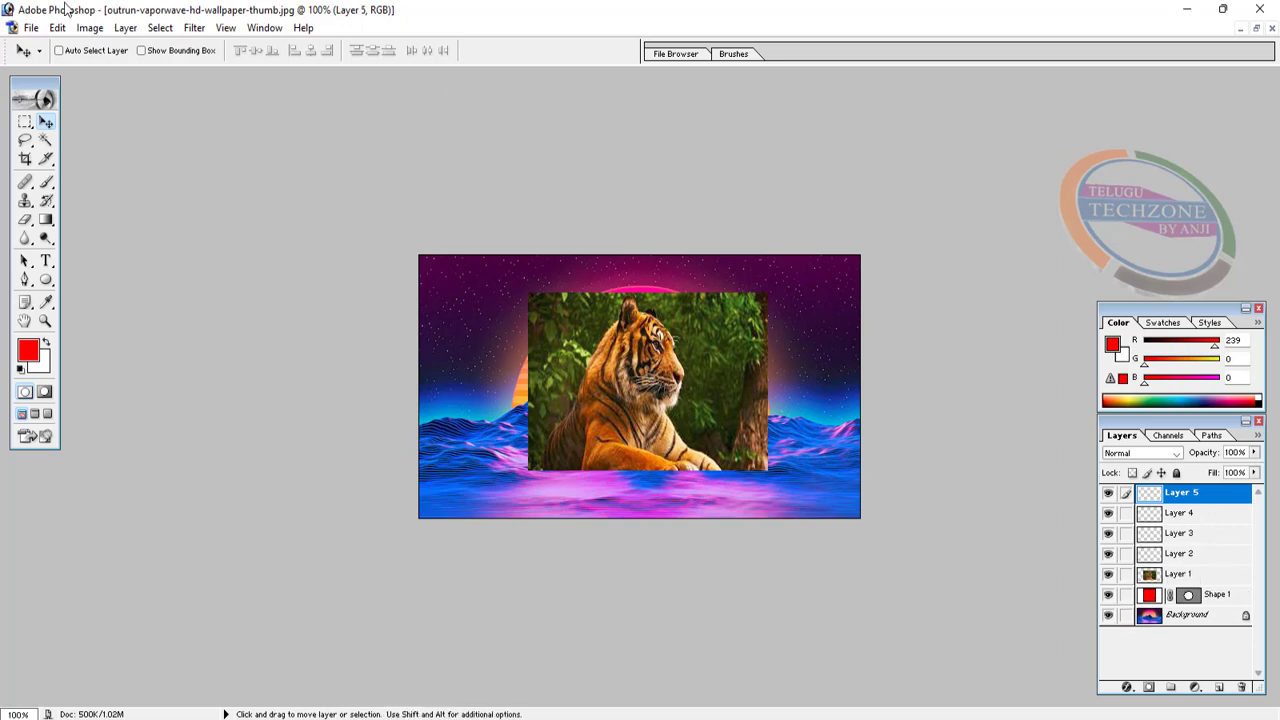
Select Layer 4, merge all visible layers into the background, and undo the merge
left_click(125, 27)
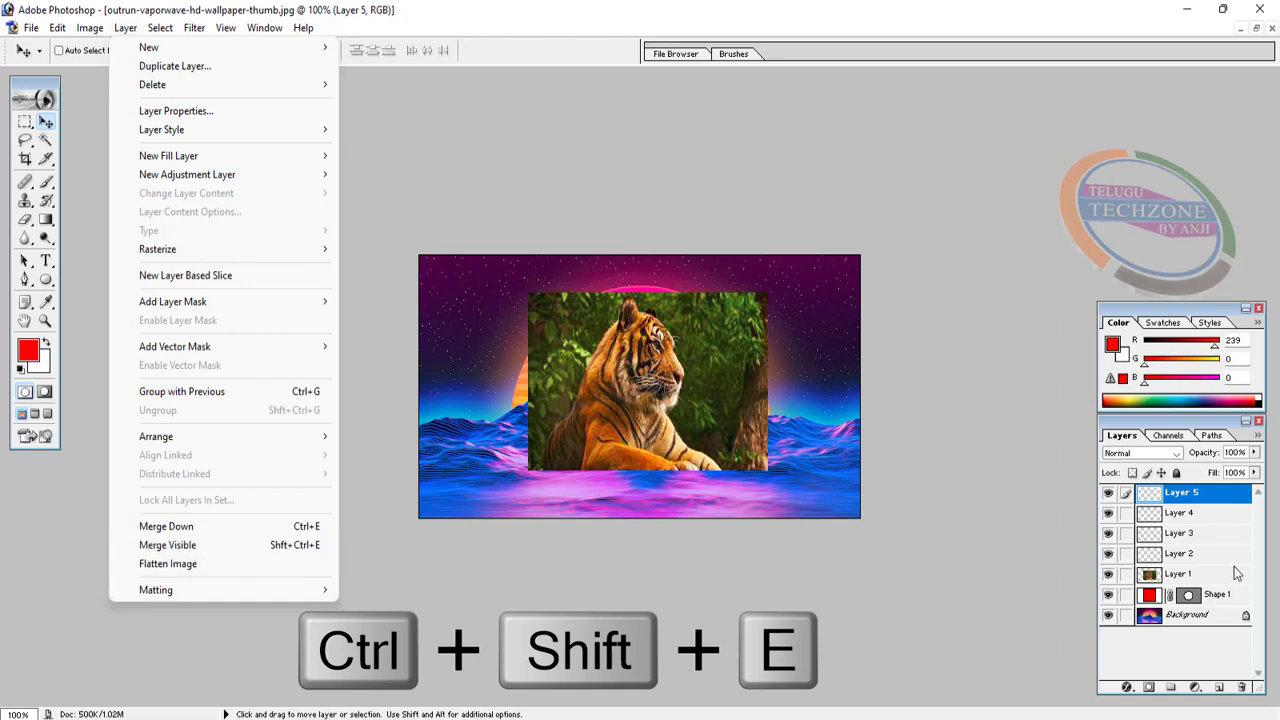
left_click(1237, 521)
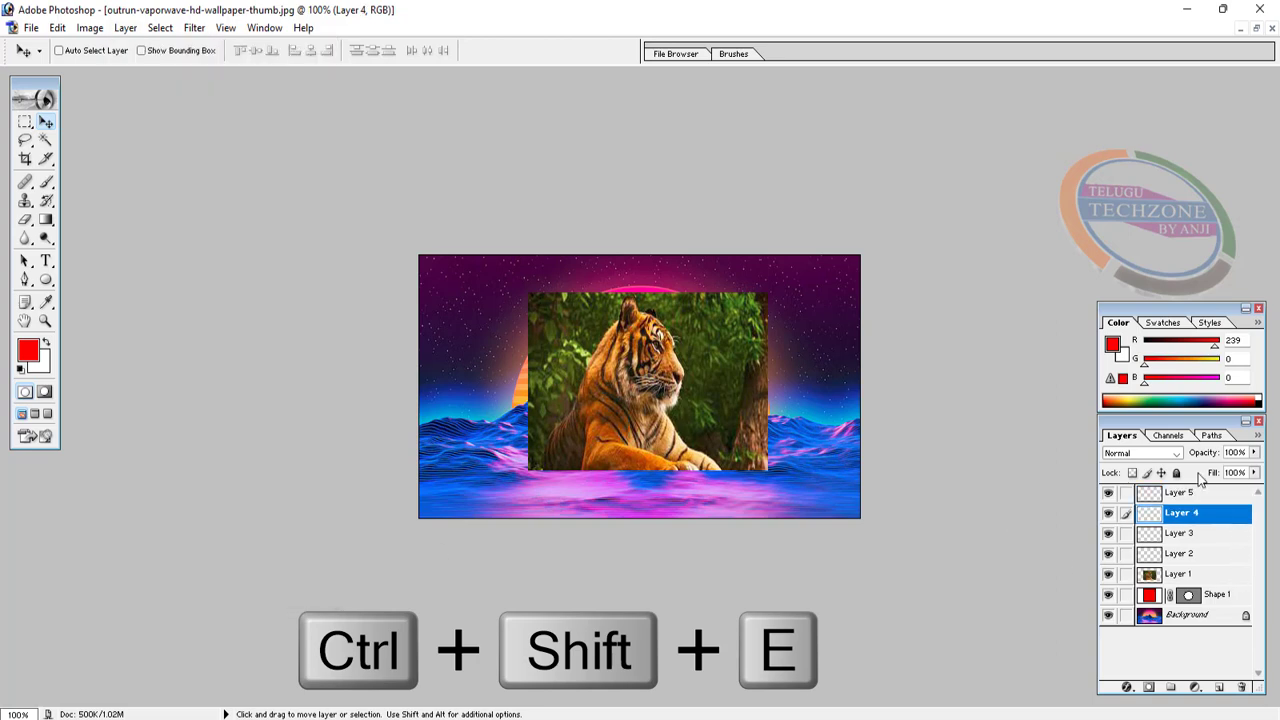
key("ctrl+shift+e")
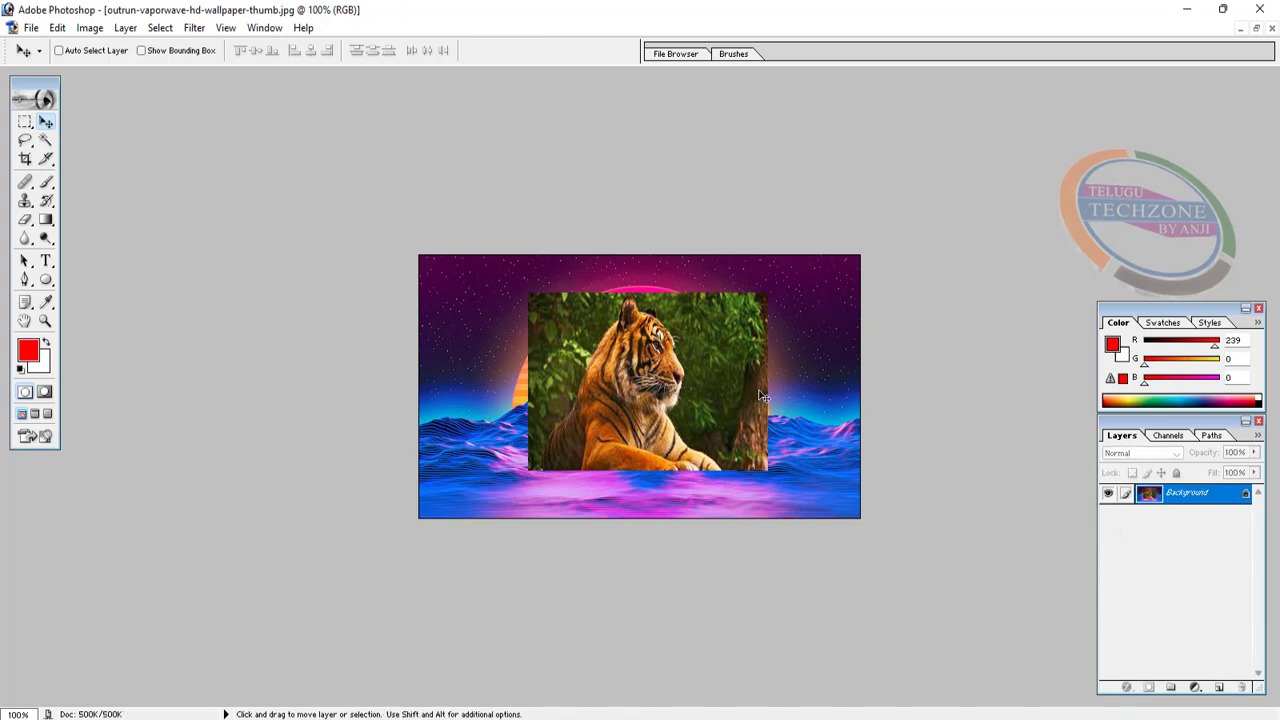
key("ctrl+z")
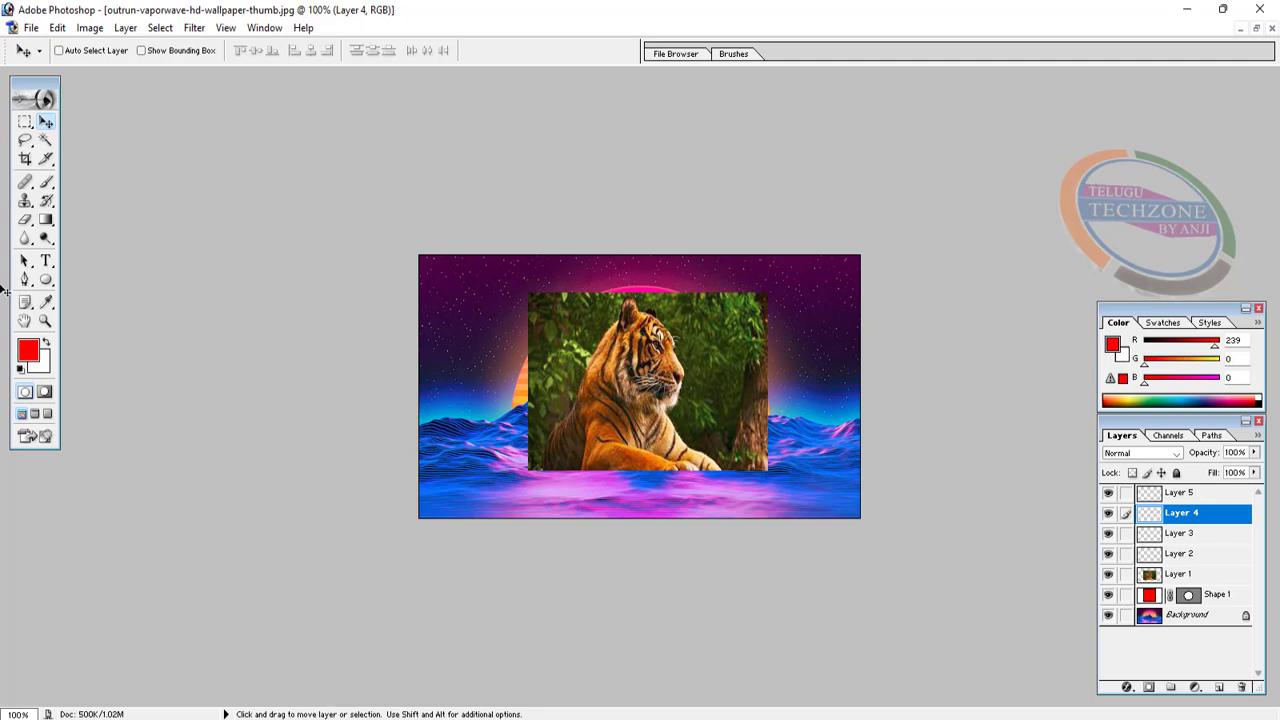
Hide and restore the toolbox and all palettes, and switch to full screen mode with the menu bar
key("Tab")
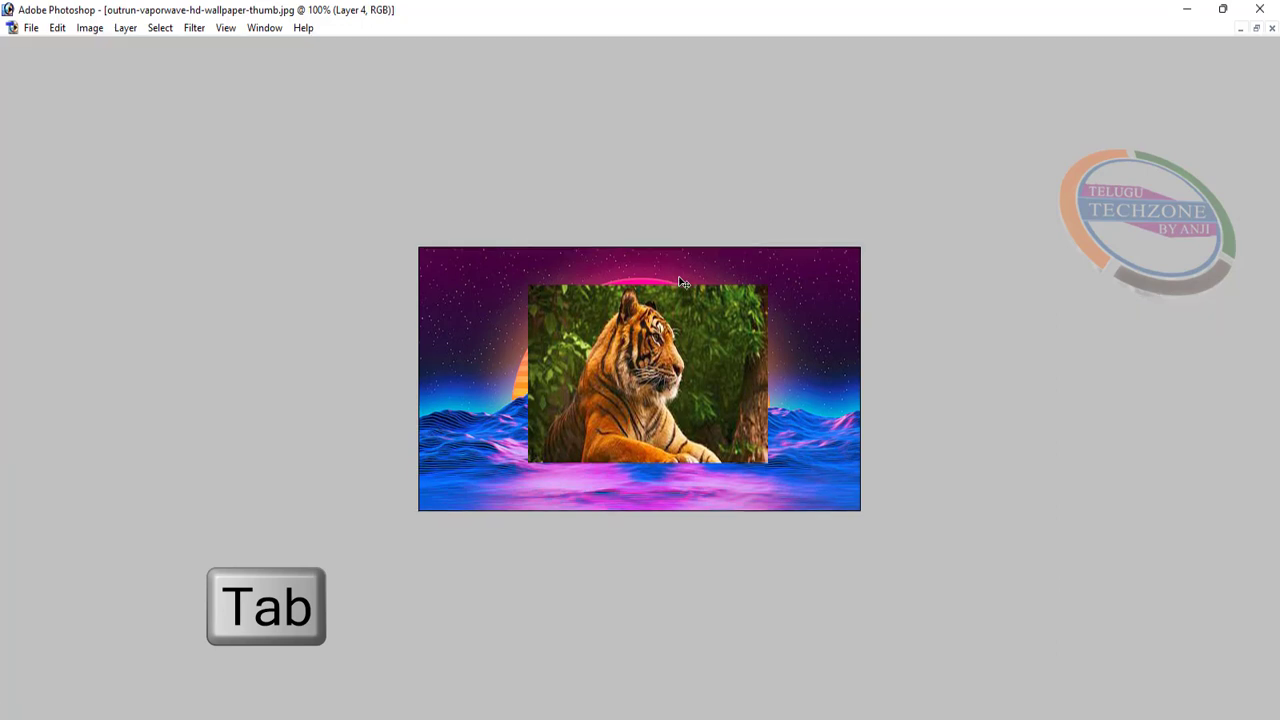
key("Tab")
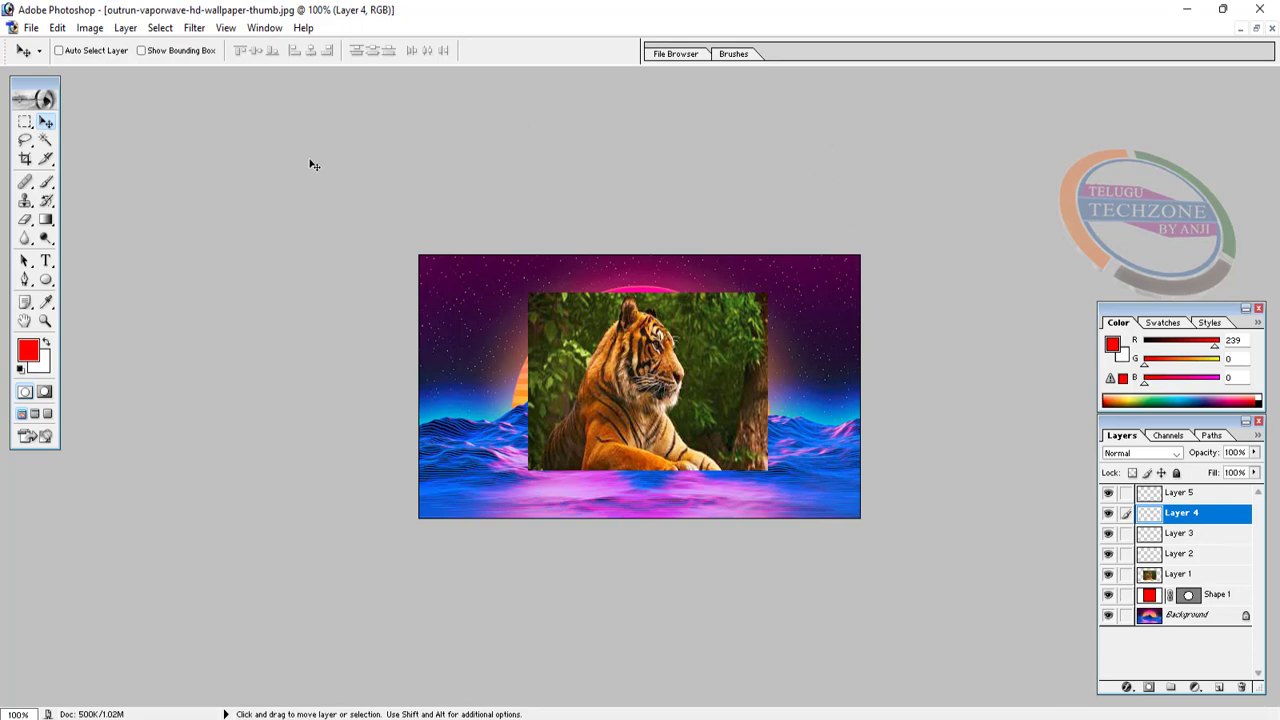
key("f")
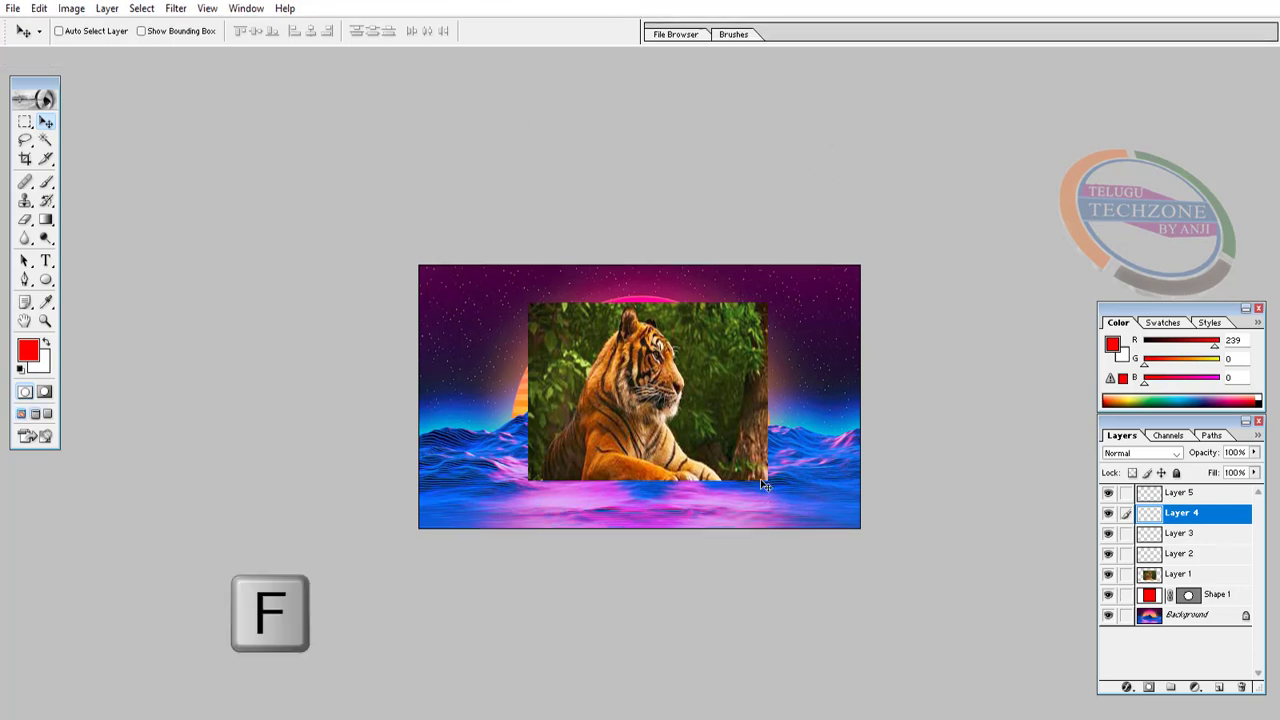
Switch to the black full screen mode with palettes hidden, restore the palettes, and return to standard screen mode
key("Tab")
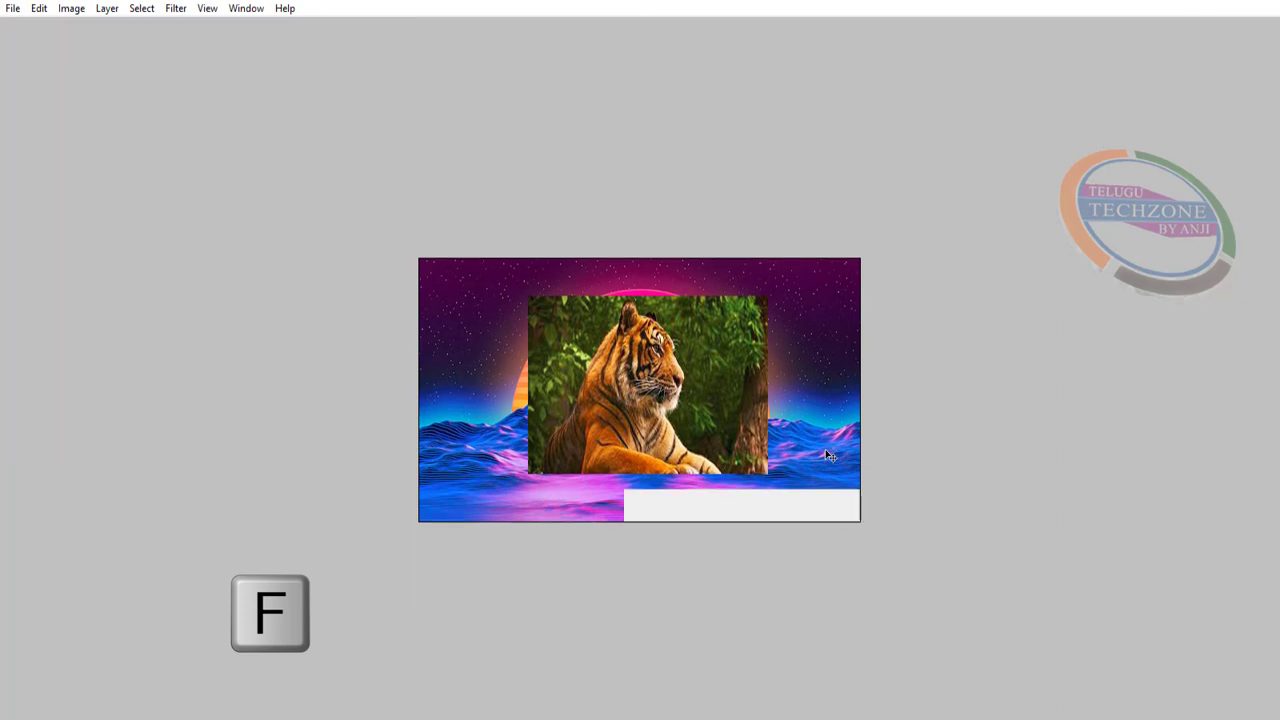
key("f")
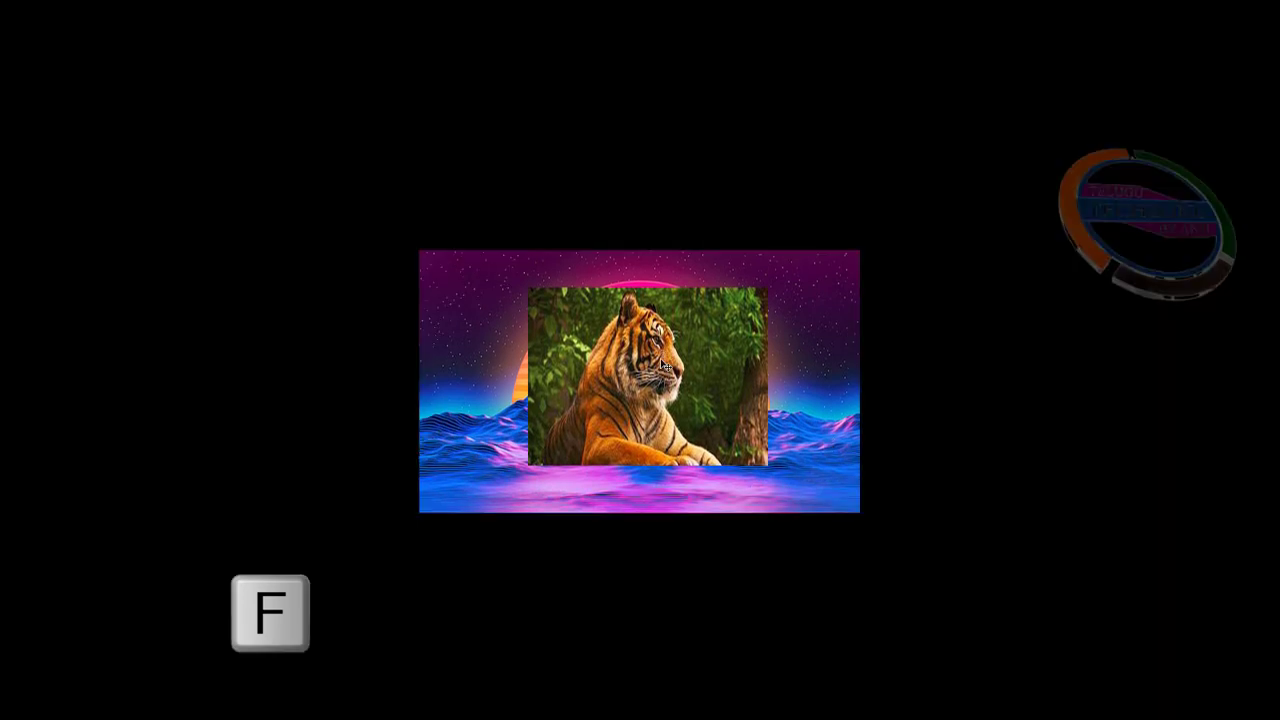
key("Tab")
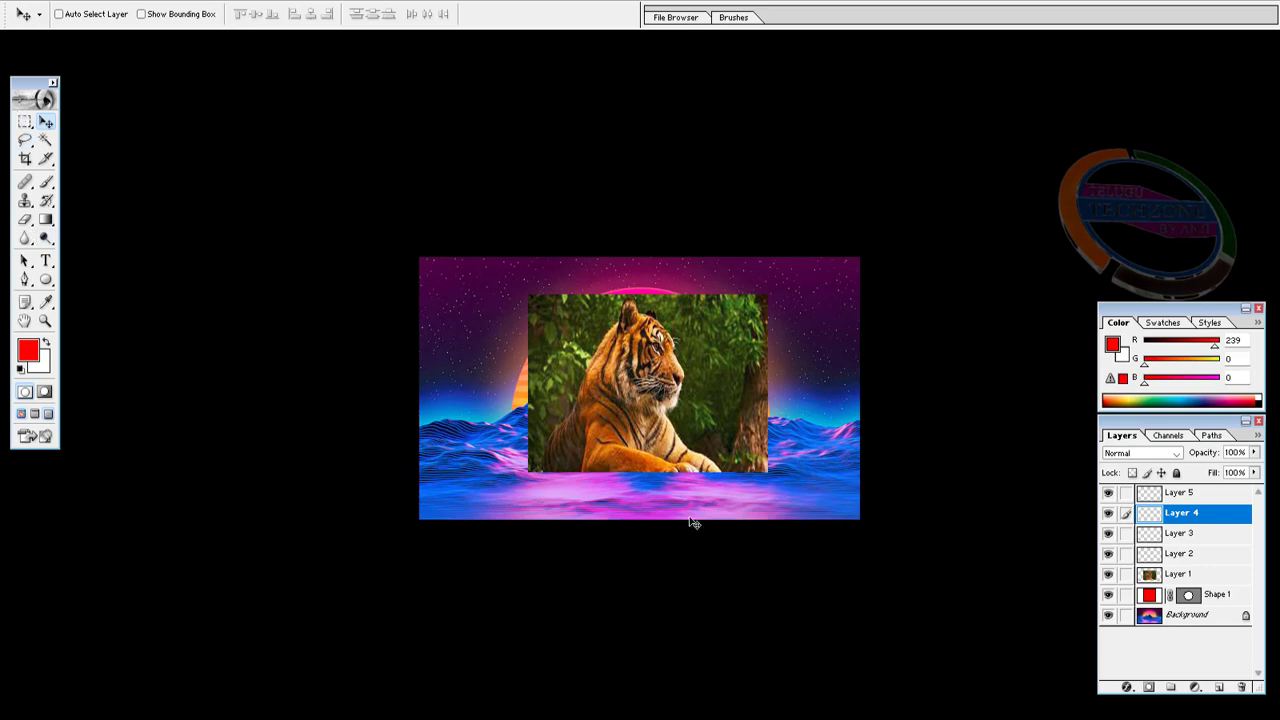
key("f")
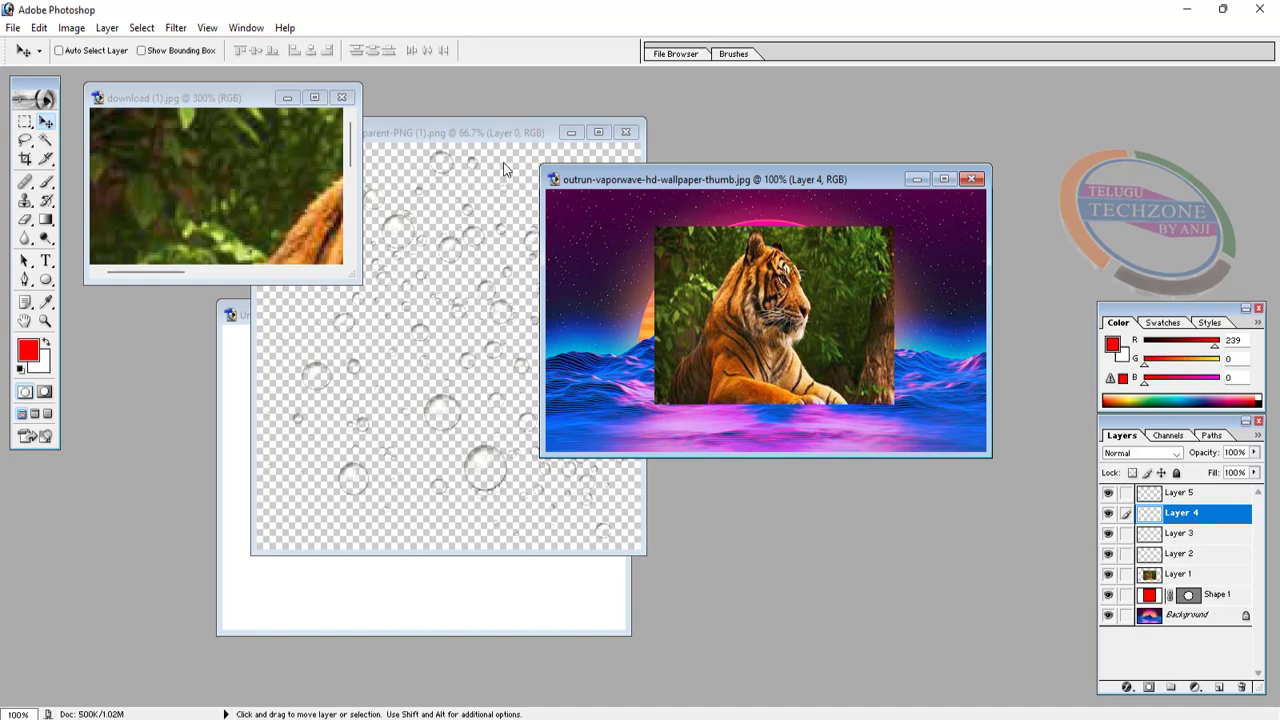
Maximize the outrun-vaporwave-hd-wallpaper-thumb.jpg document and show the rulers
left_click(219, 28)
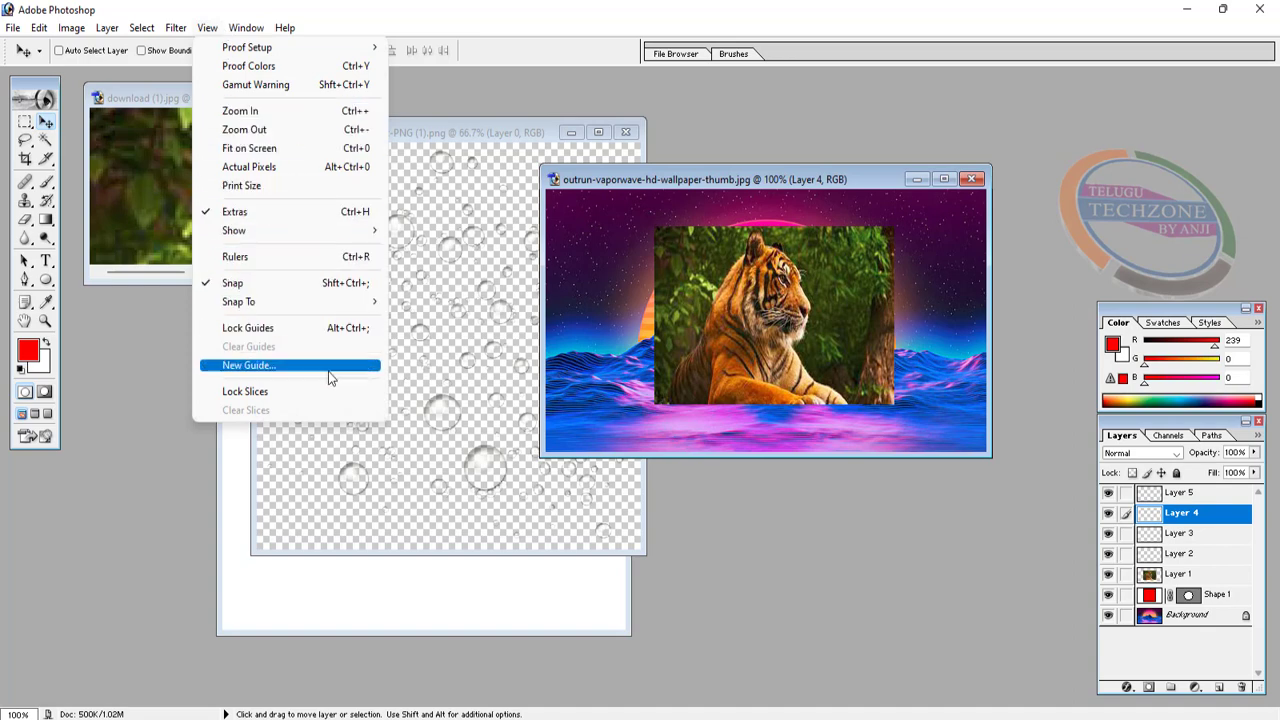
left_click(946, 181)
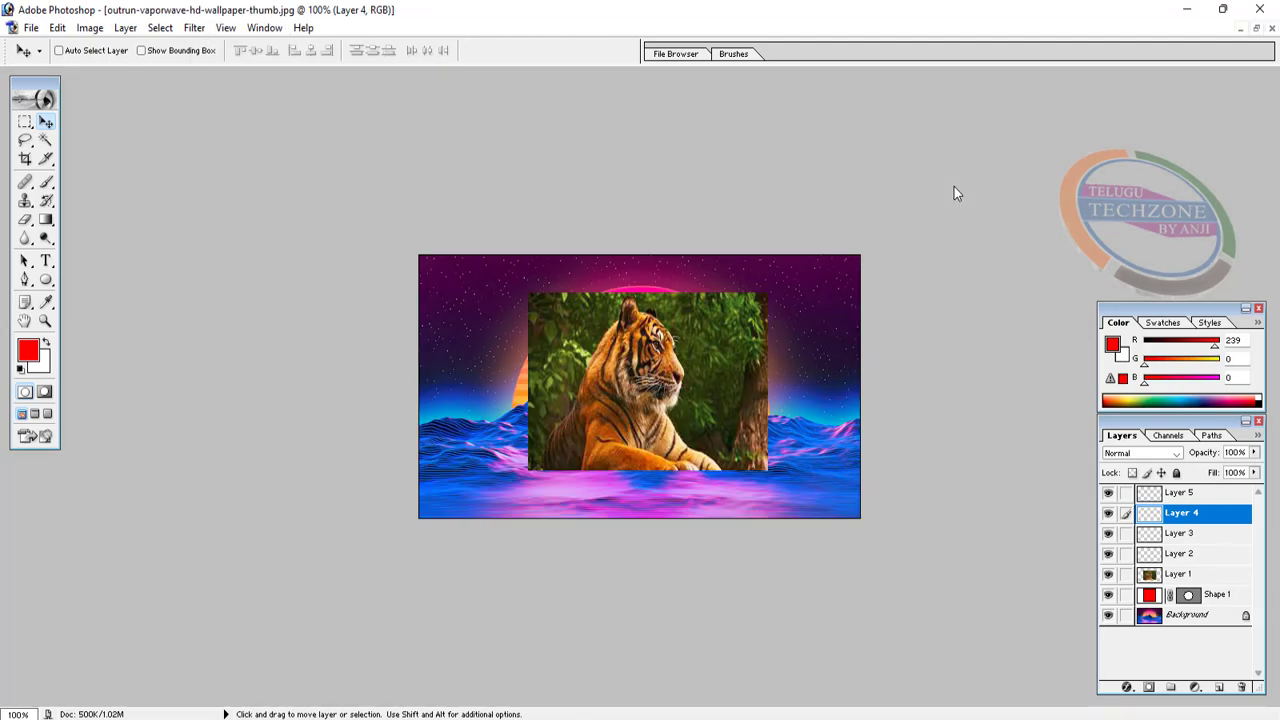
key("ctrl+r")
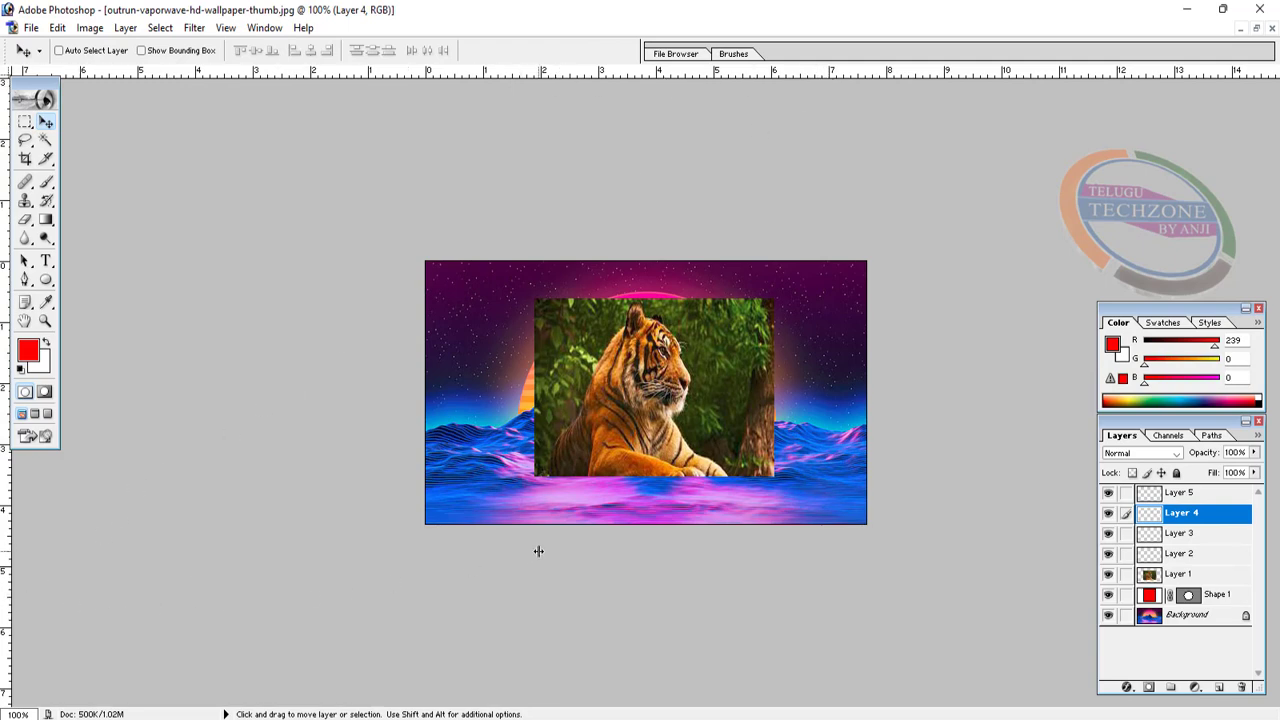
Place vertical guides at about 2 and 4.5 and horizontal guides at about 1.2 and 2.7 on the rulers
left_click_drag(538, 551, 538, 551)
left_click_drag(804, 72, 745, 415)
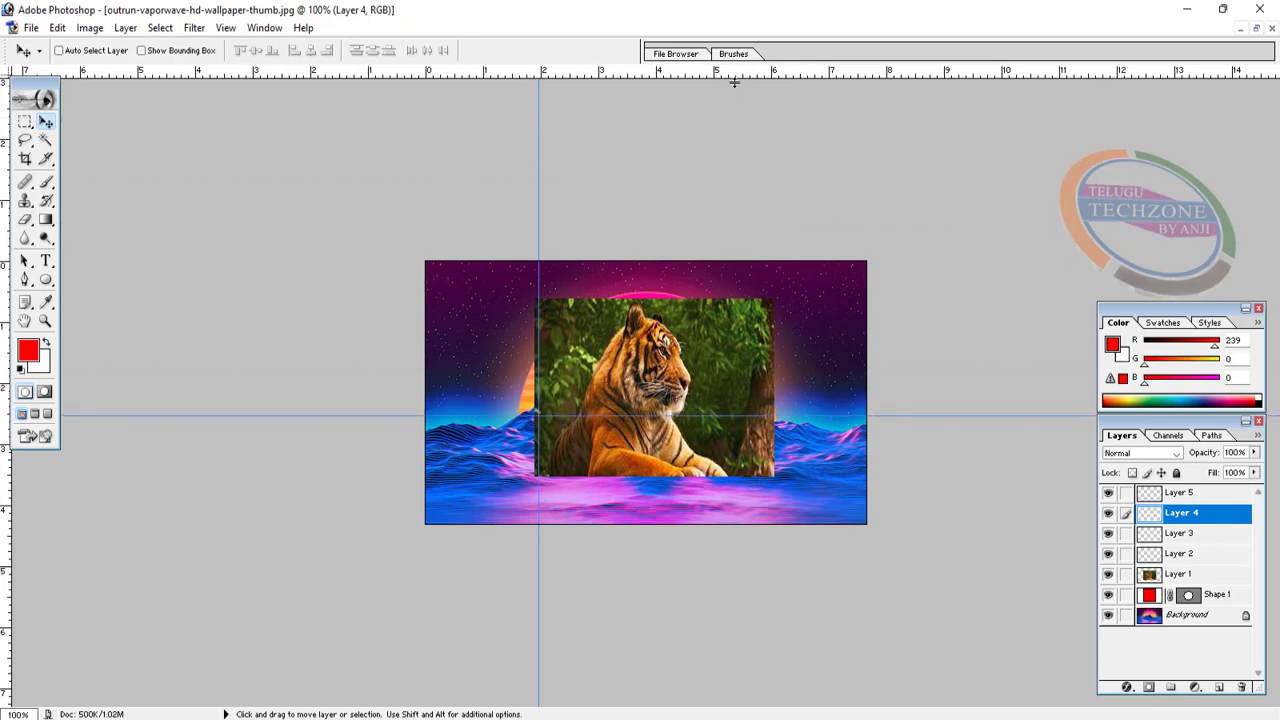
left_click_drag(734, 83, 700, 333)
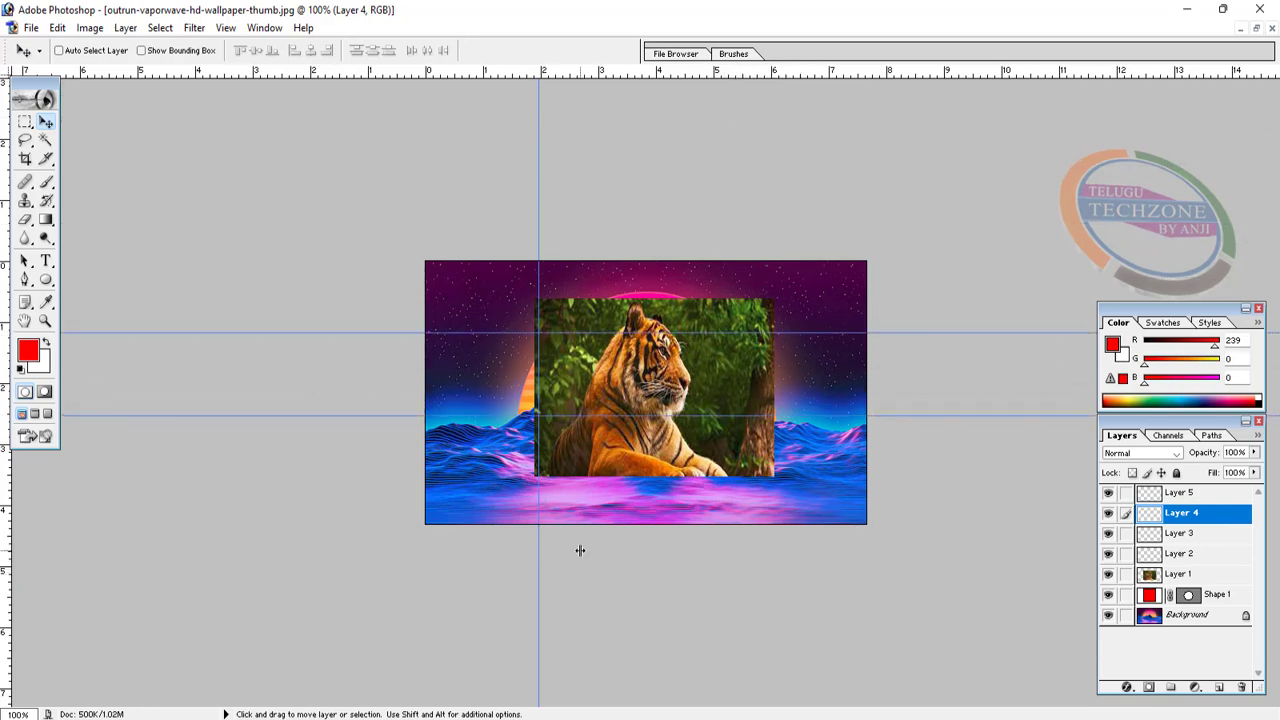
left_click_drag(580, 550, 684, 506)
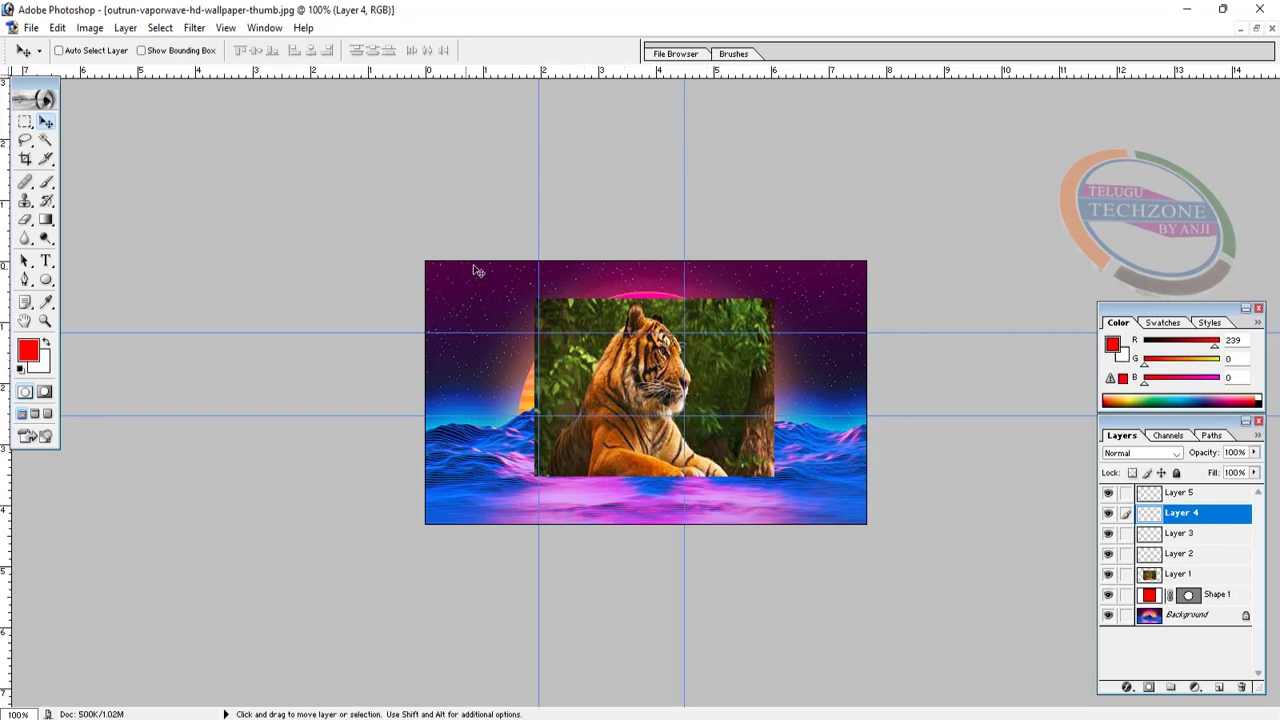
Hide the four guides by turning off Extras
left_click(235, 31)
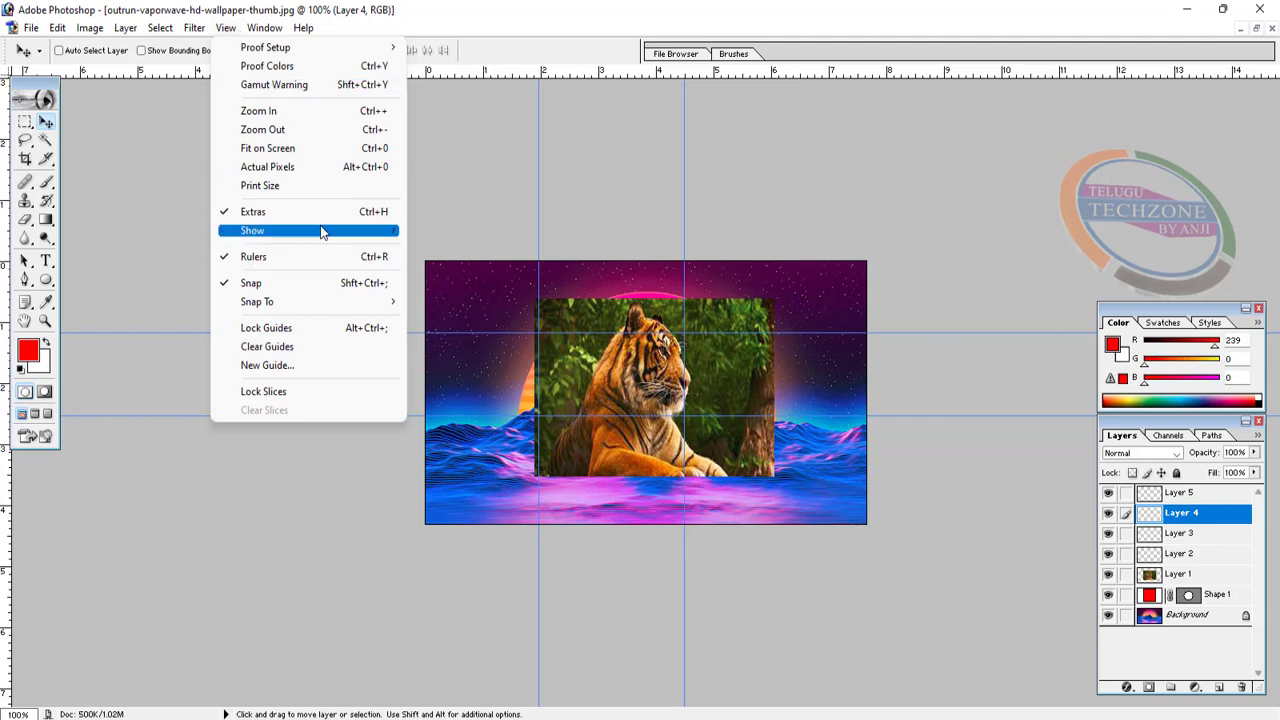
mouse_move(321, 232)
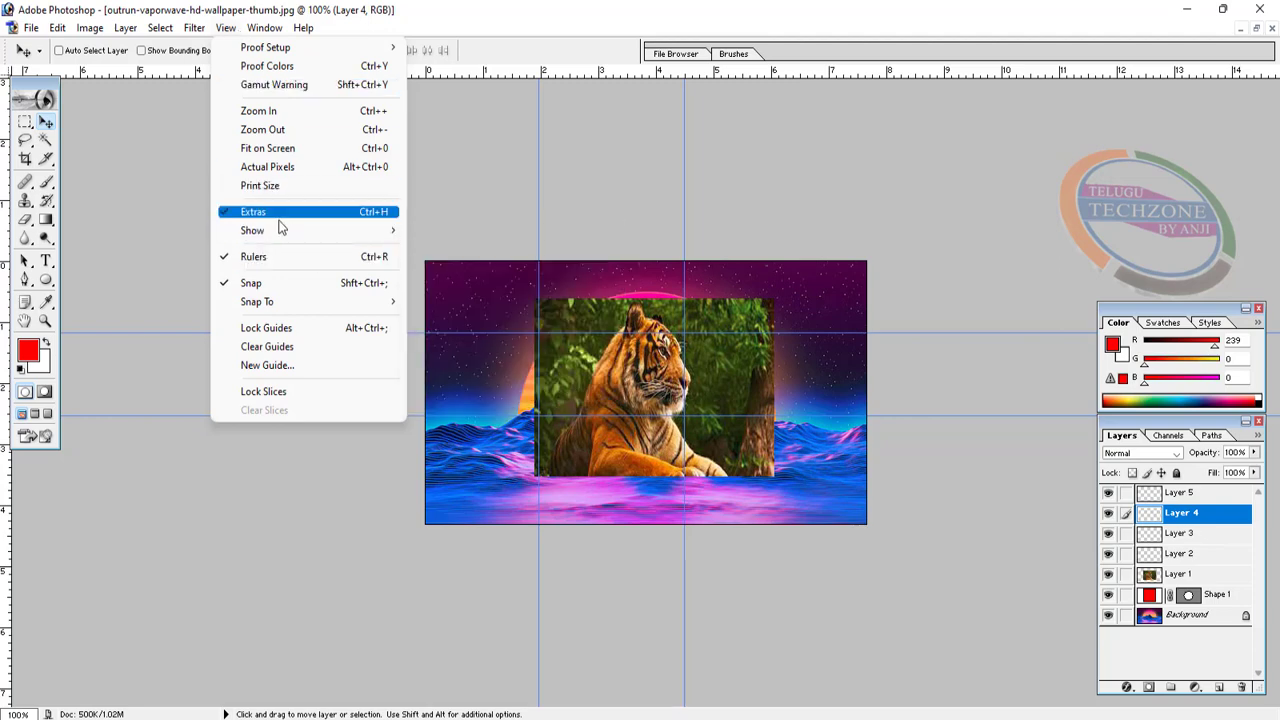
key("Escape")
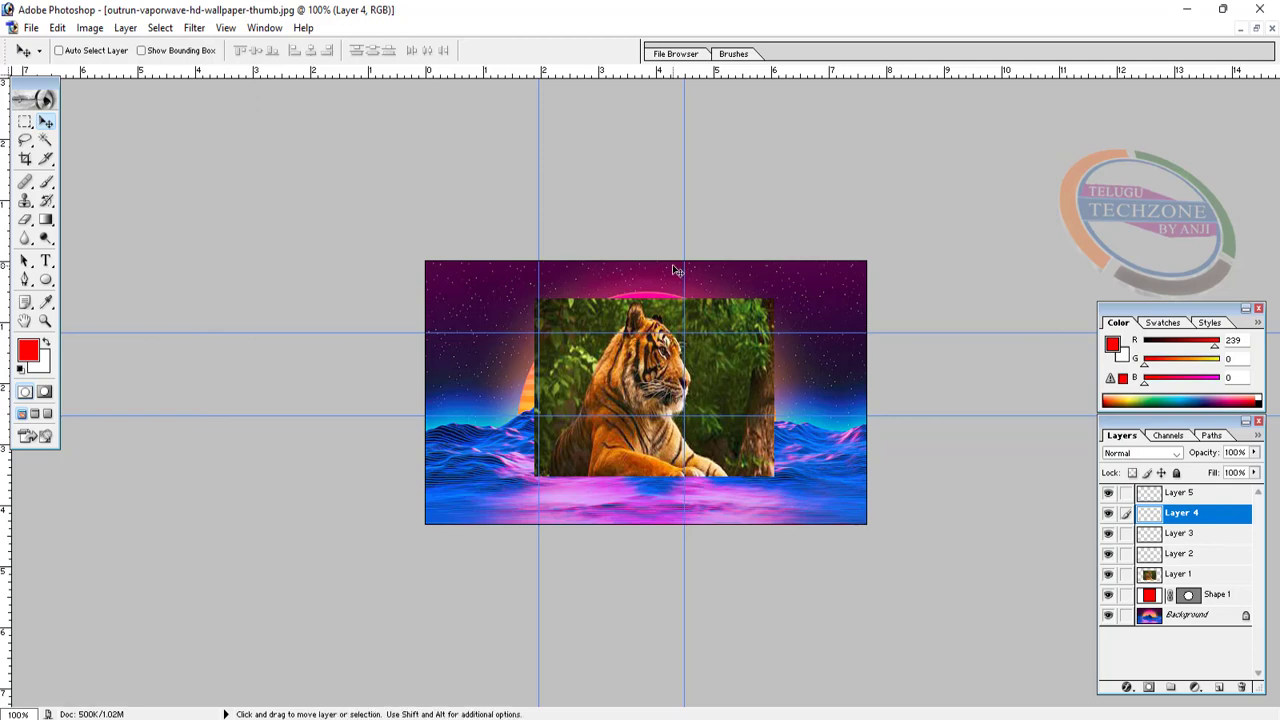
key("ctrl+h")
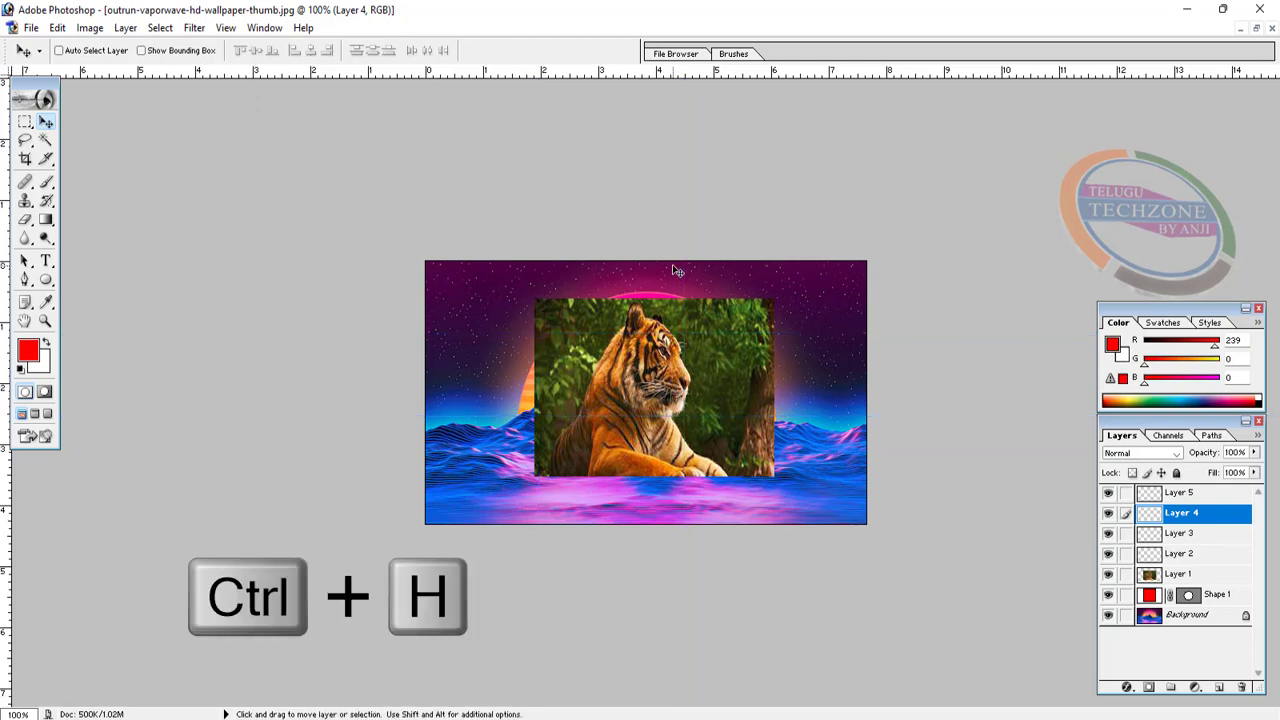
Toggle the grid over the image on and off several times, leaving it hidden
left_click(226, 28)
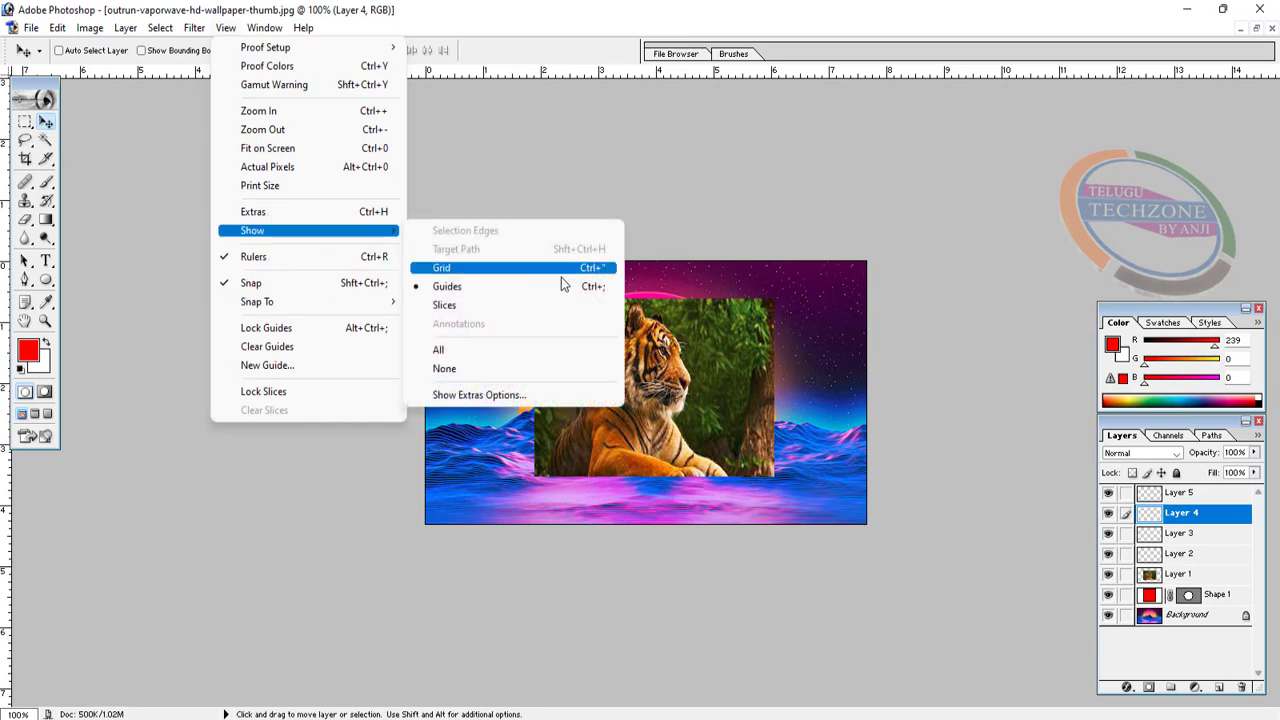
left_click(790, 6)
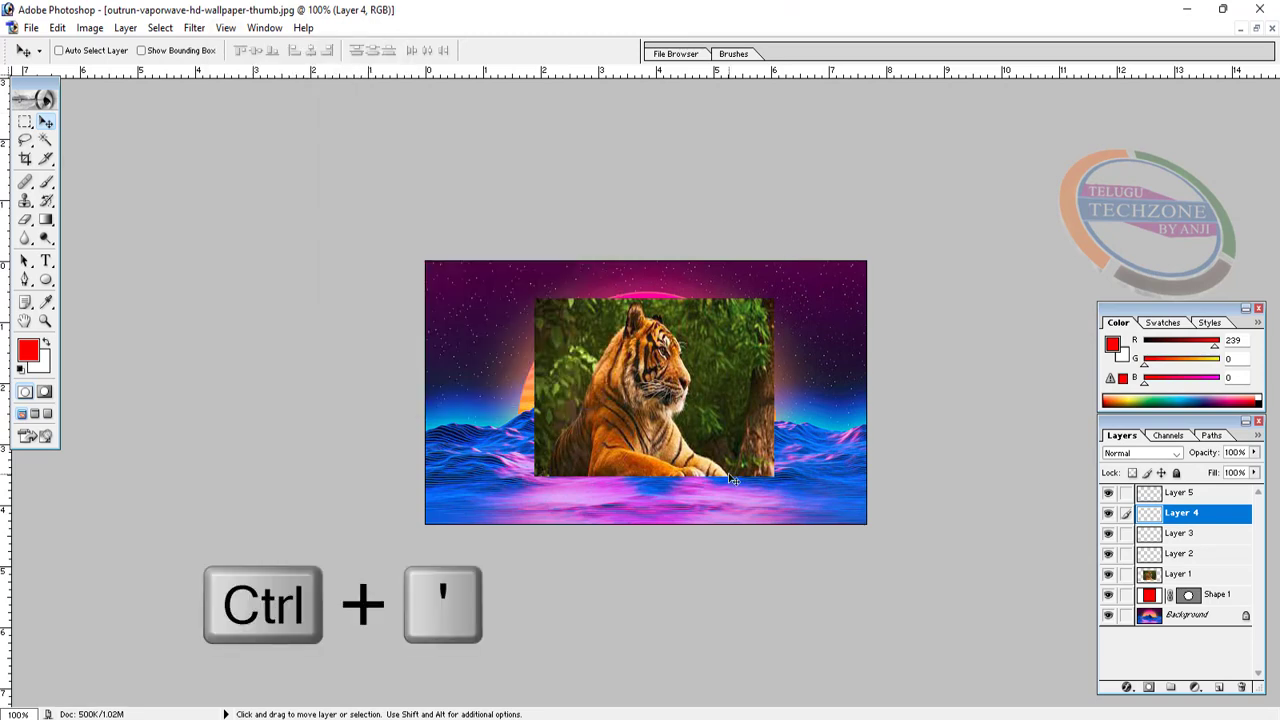
key("ctrl+apostrophe")
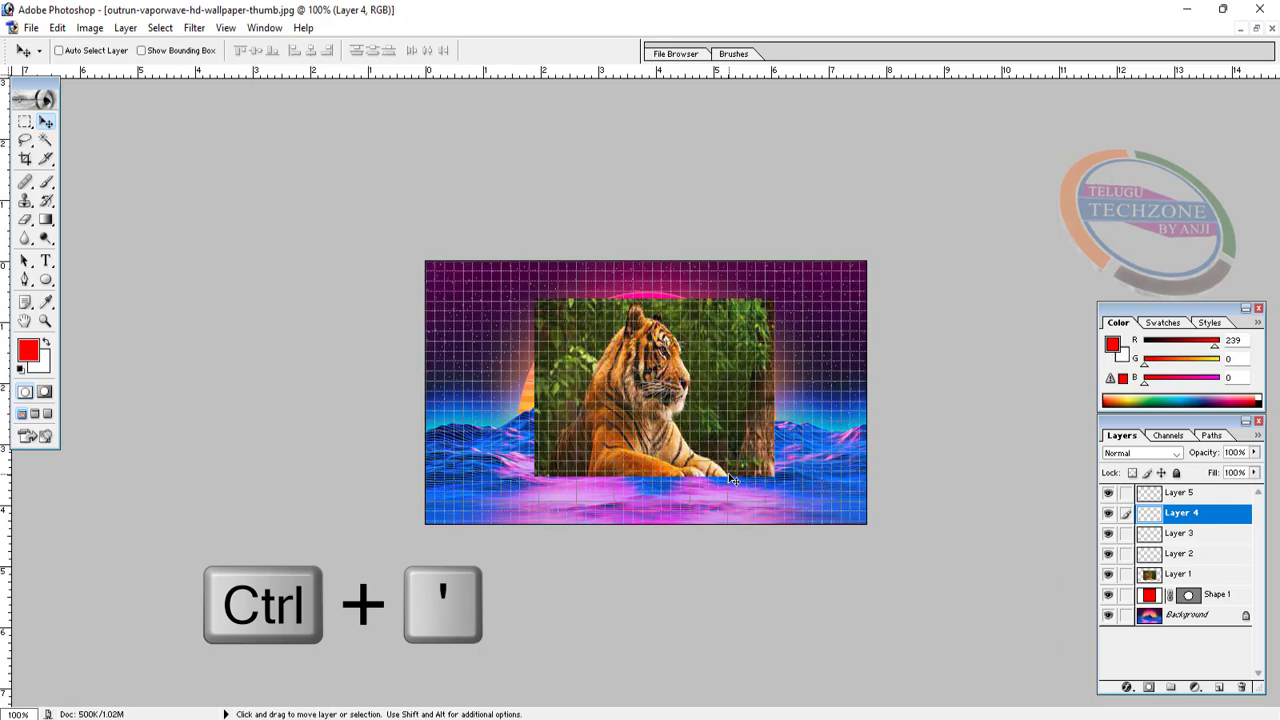
key("ctrl+apostrophe")
key("ctrl+apostrophe")
key("ctrl+apostrophe")
key("ctrl+apostrophe")
key("ctrl+apostrophe")
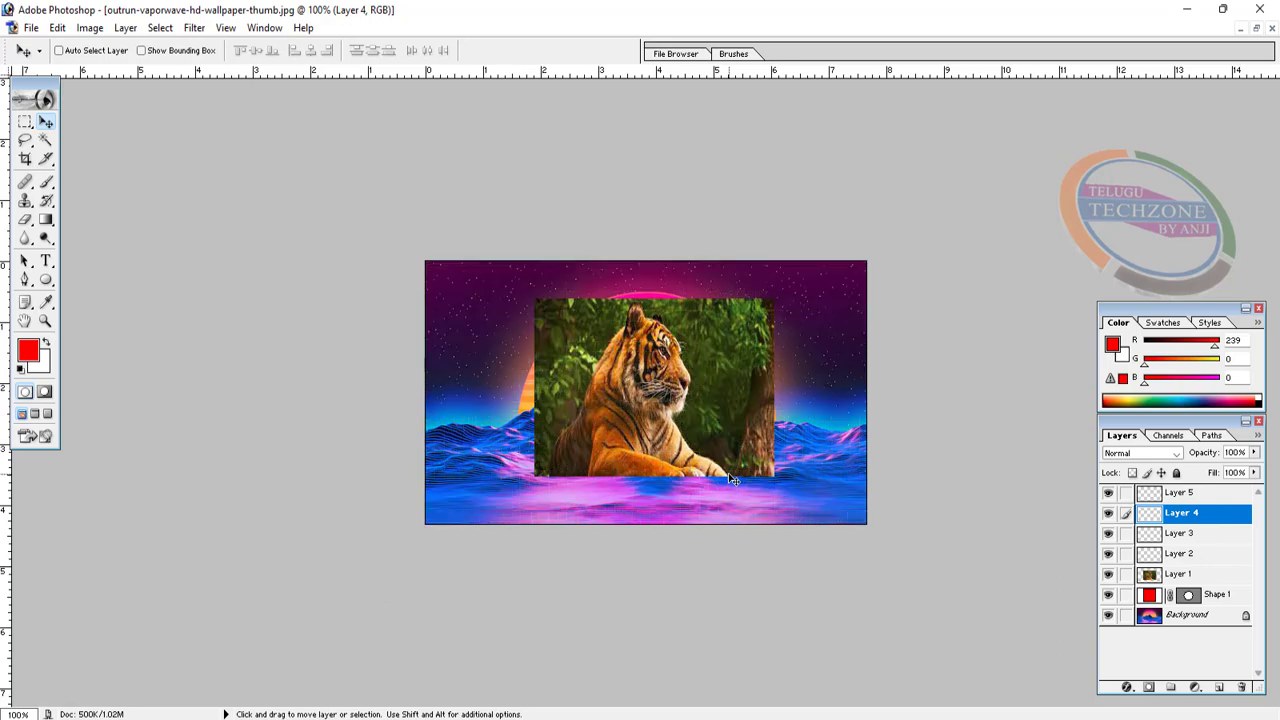
Add a horizontal guide at about 1.75 and a vertical guide at about 2.9 on the rulers
left_click(226, 28)
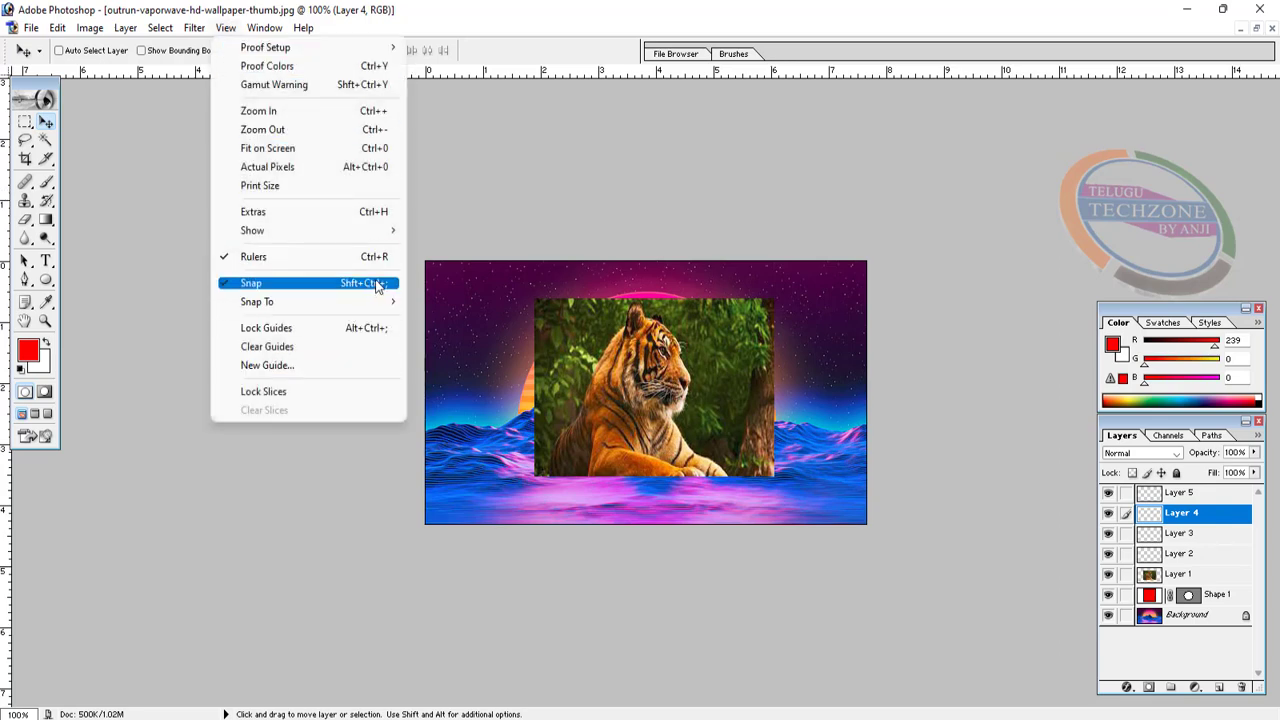
mouse_move(388, 302)
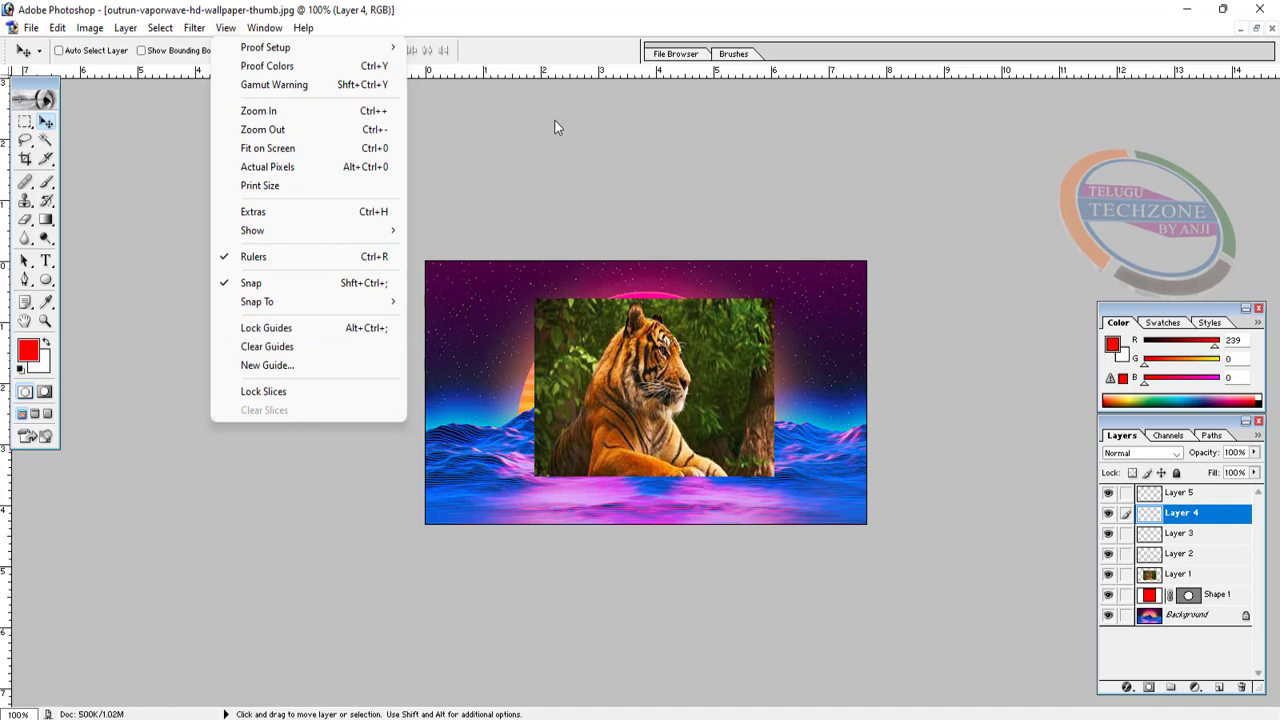
left_click(577, 80)
left_click_drag(580, 72, 614, 376)
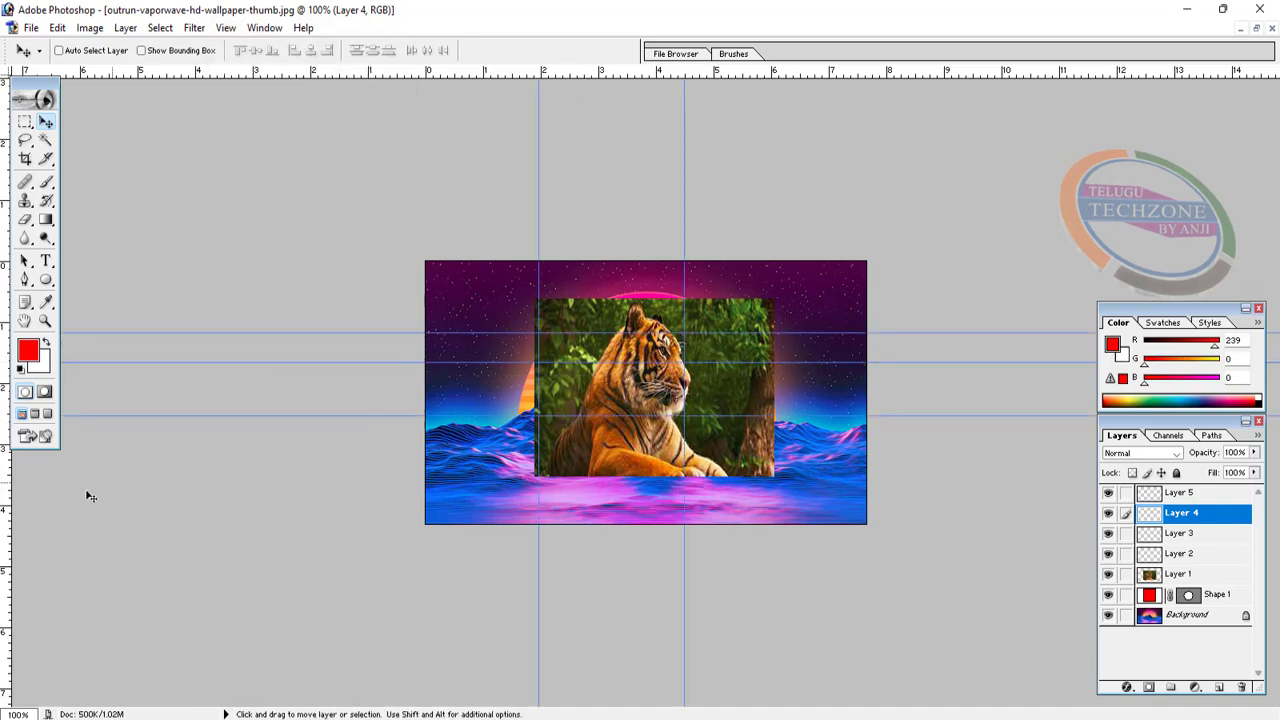
left_click_drag(5, 535, 595, 440)
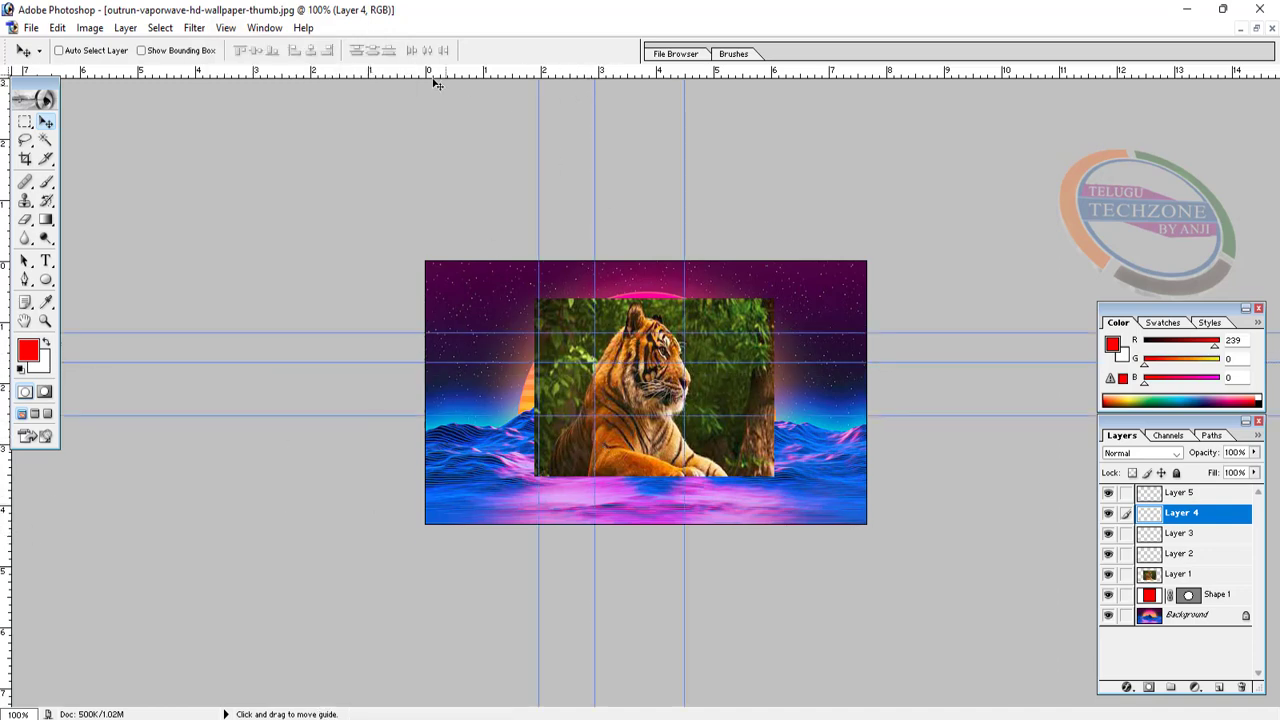
Turn off Snap for the document
left_click(226, 29)
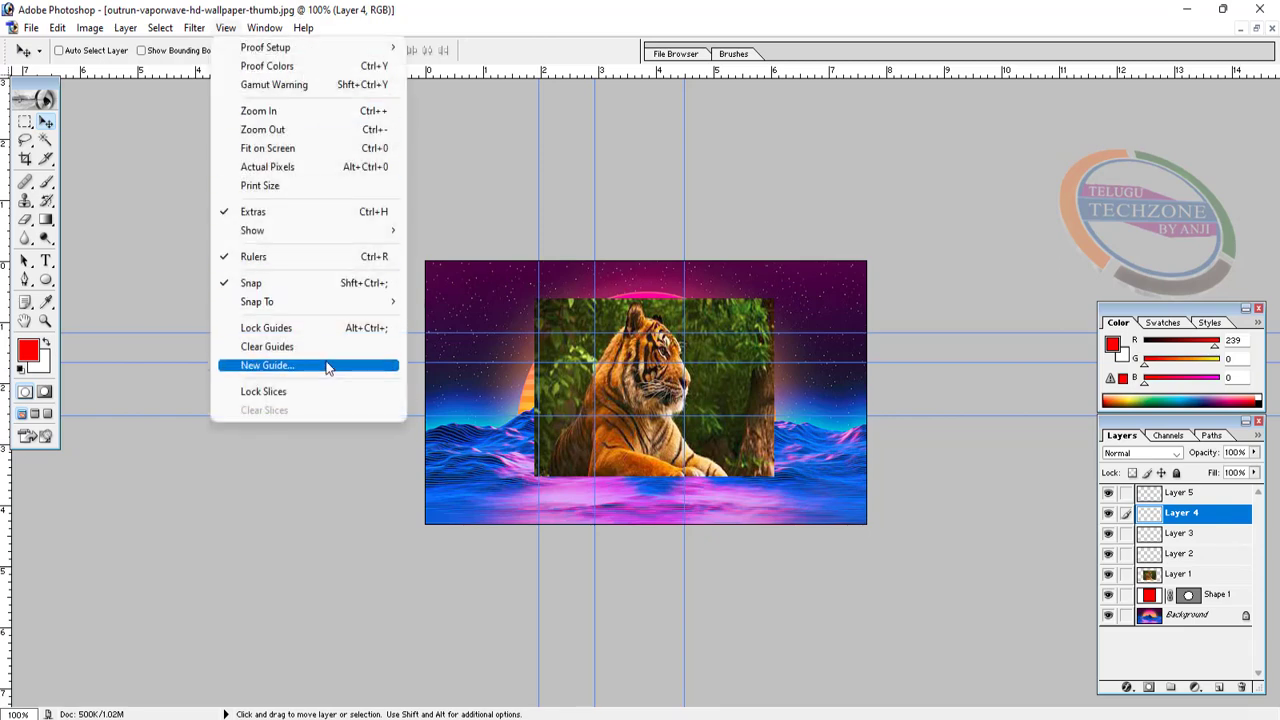
left_click(611, 6)
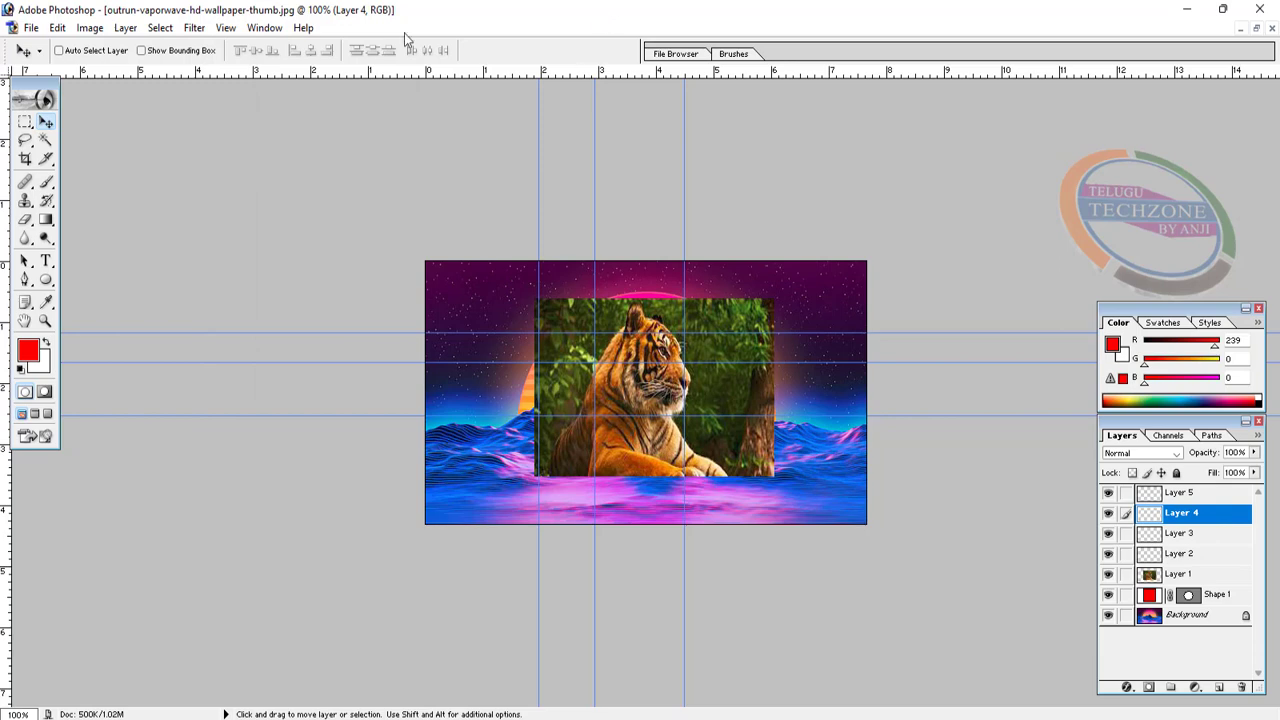
left_click_drag(539, 203, 538, 250)
Lock the guides and hide them by turning off Extras
left_click(265, 28)
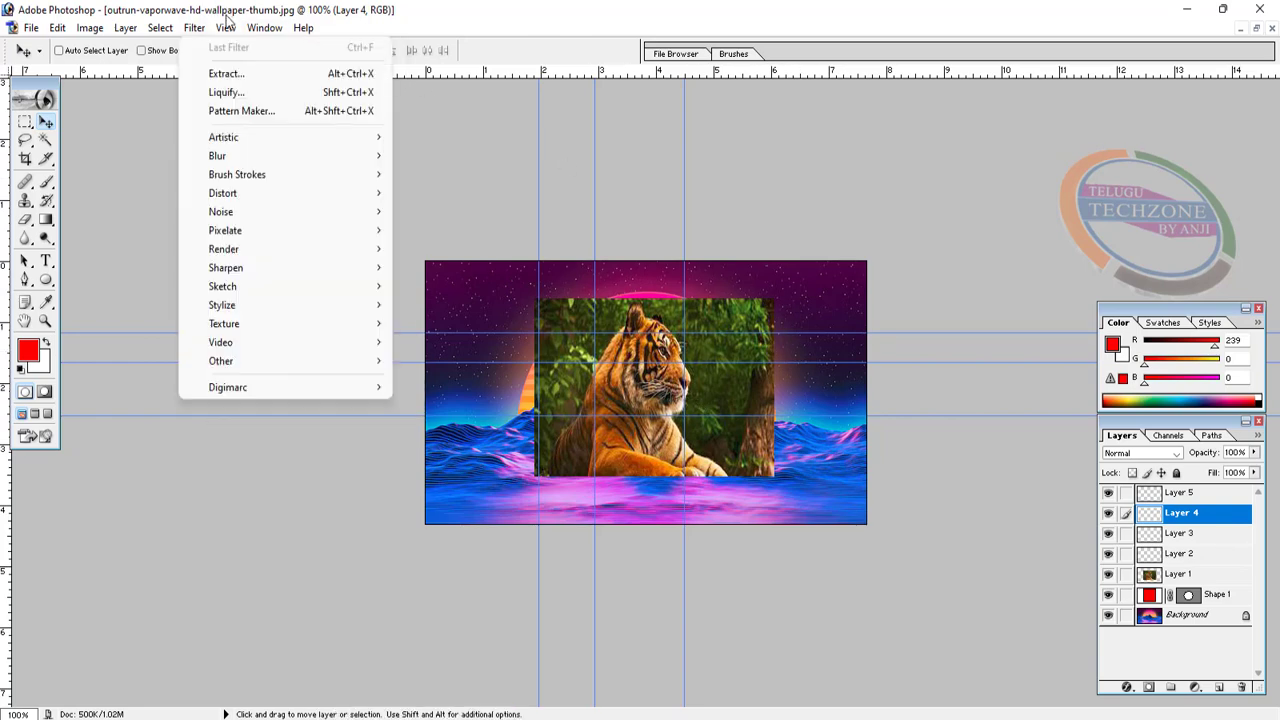
mouse_move(226, 28)
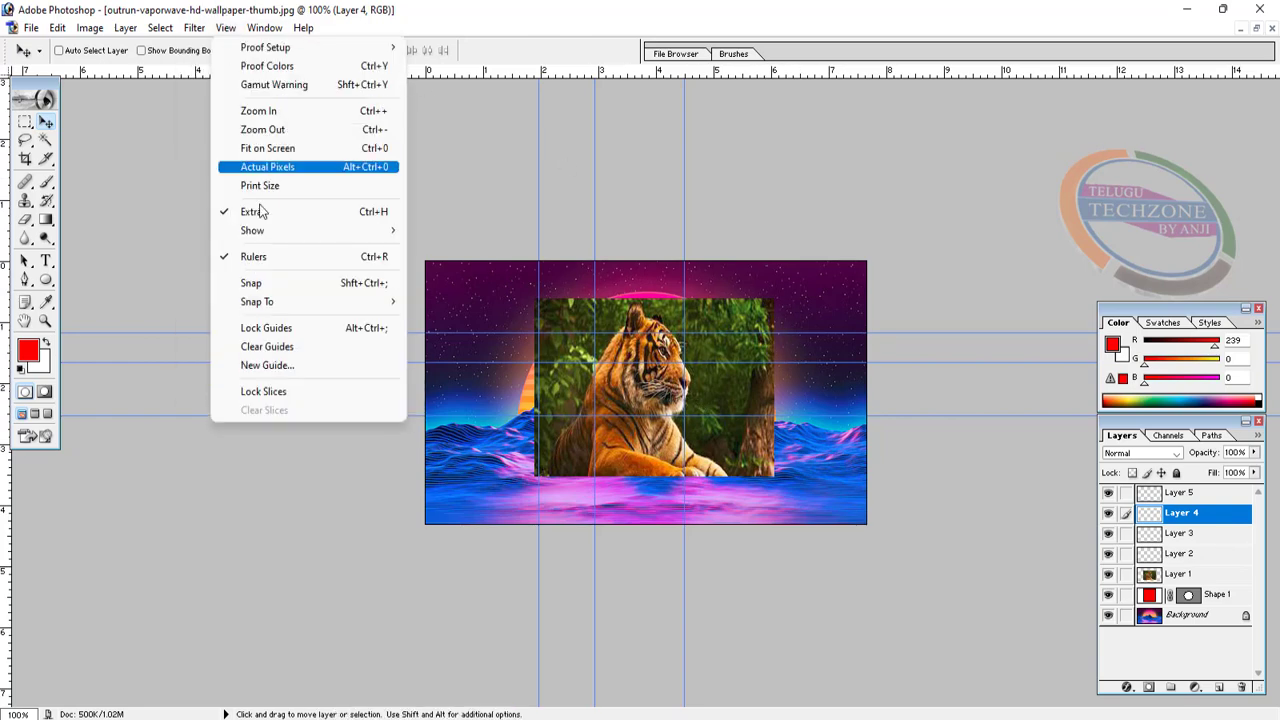
left_click(360, 330)
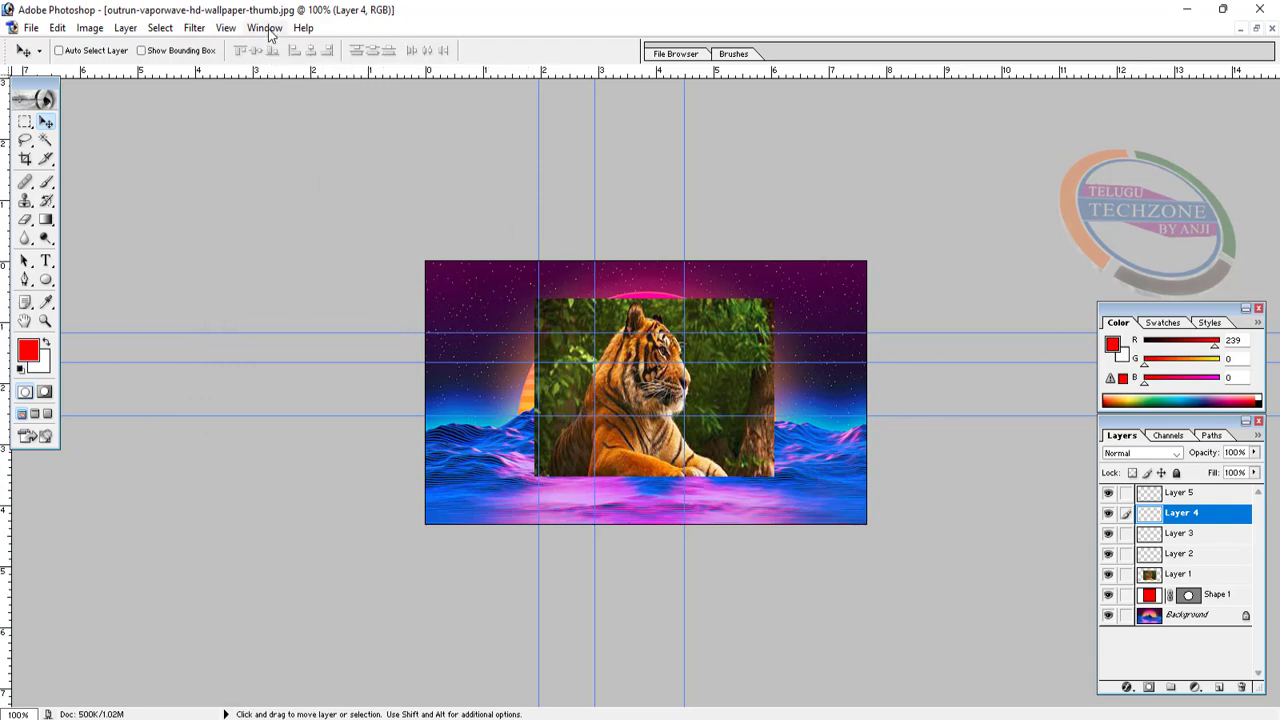
left_click(228, 28)
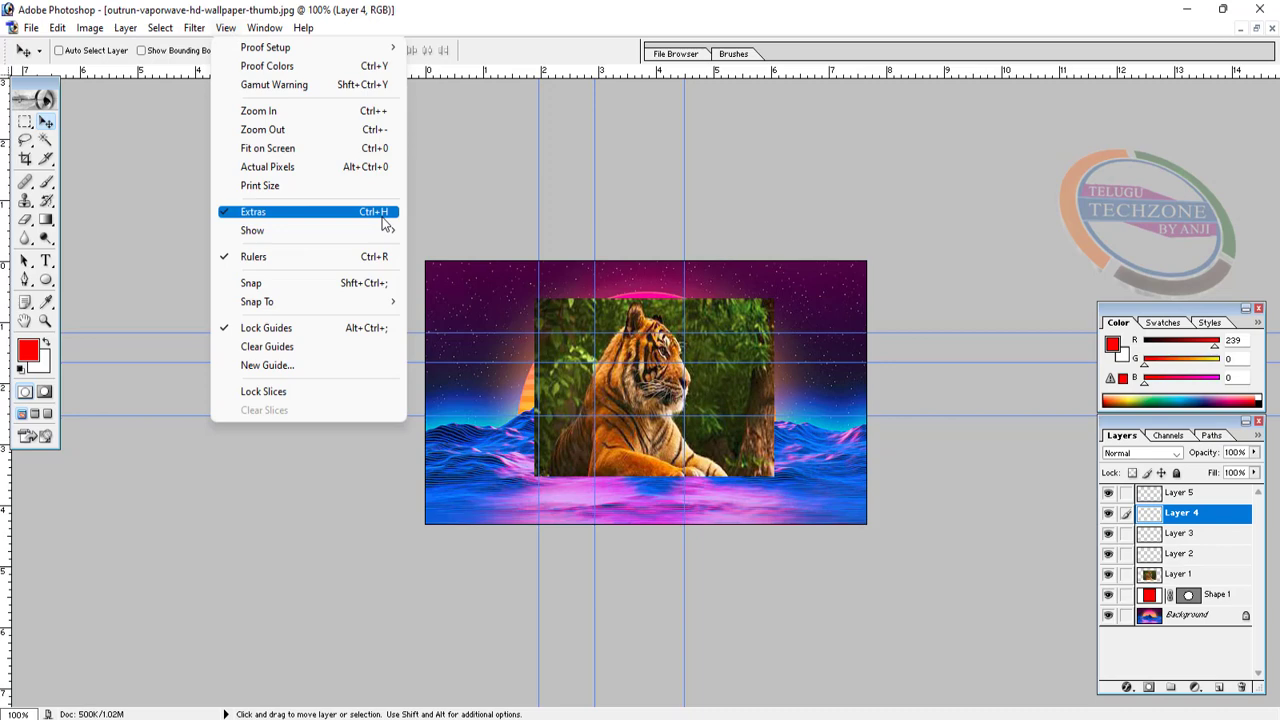
left_click(383, 224)
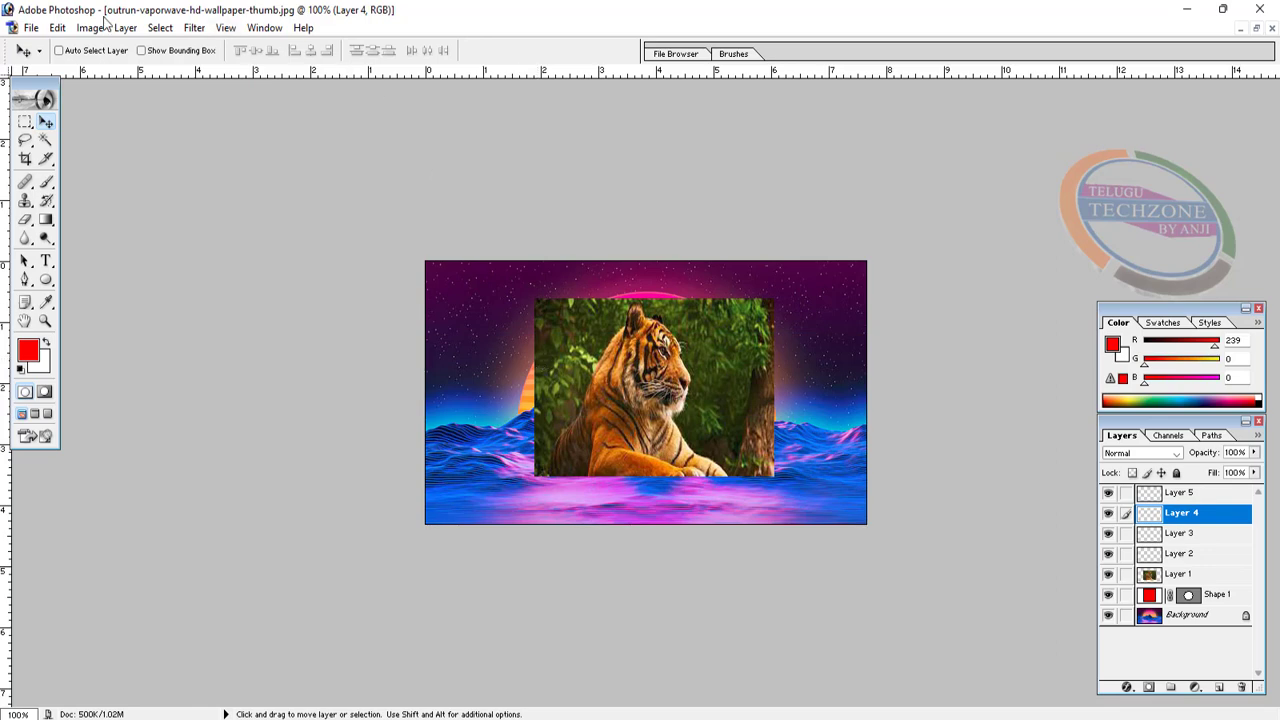
Try to stroke Layer 4 in red with a width of 10 and location Outside, in Normal mode at 100% opacity
left_click(60, 27)
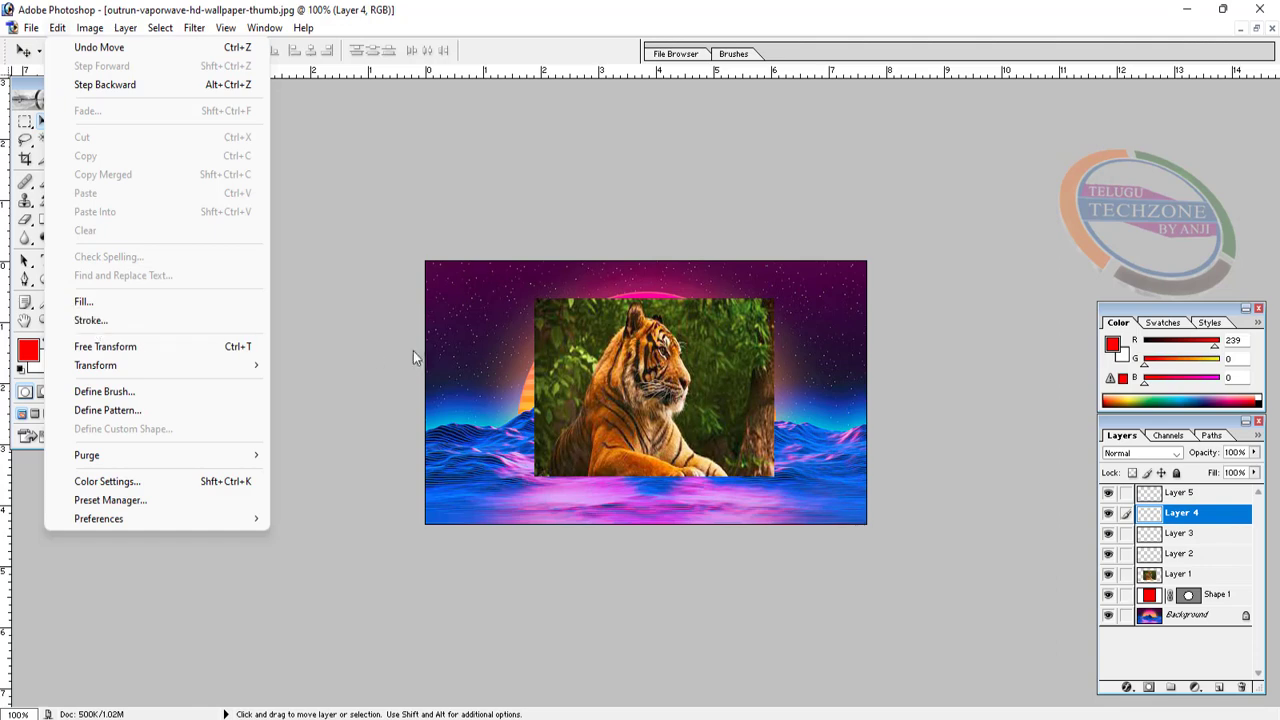
left_click(434, 337)
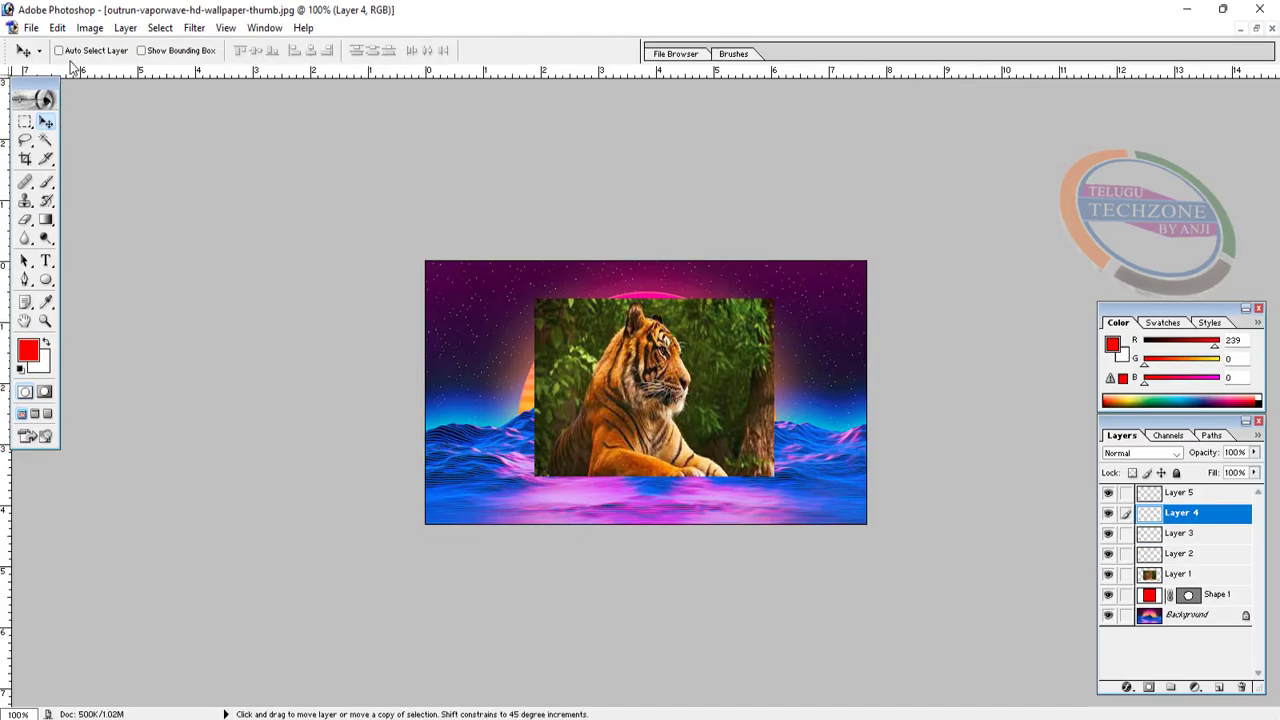
key("alt+e")
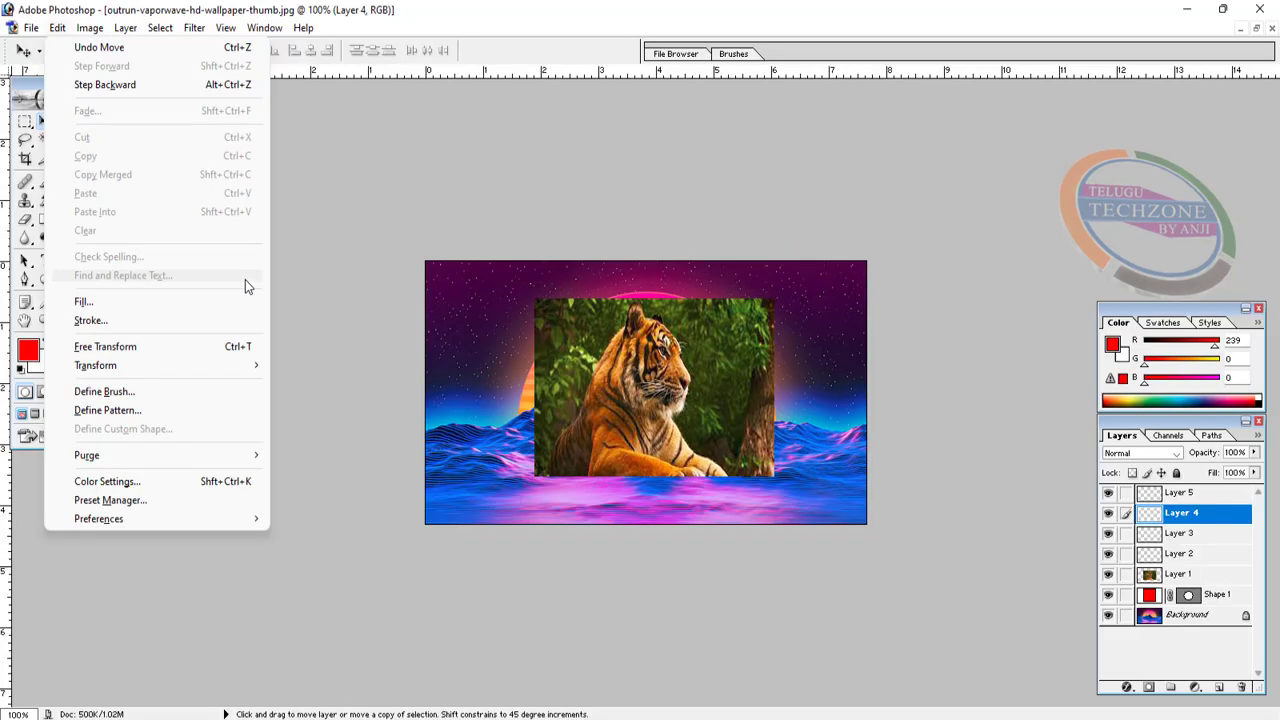
left_click(182, 614)
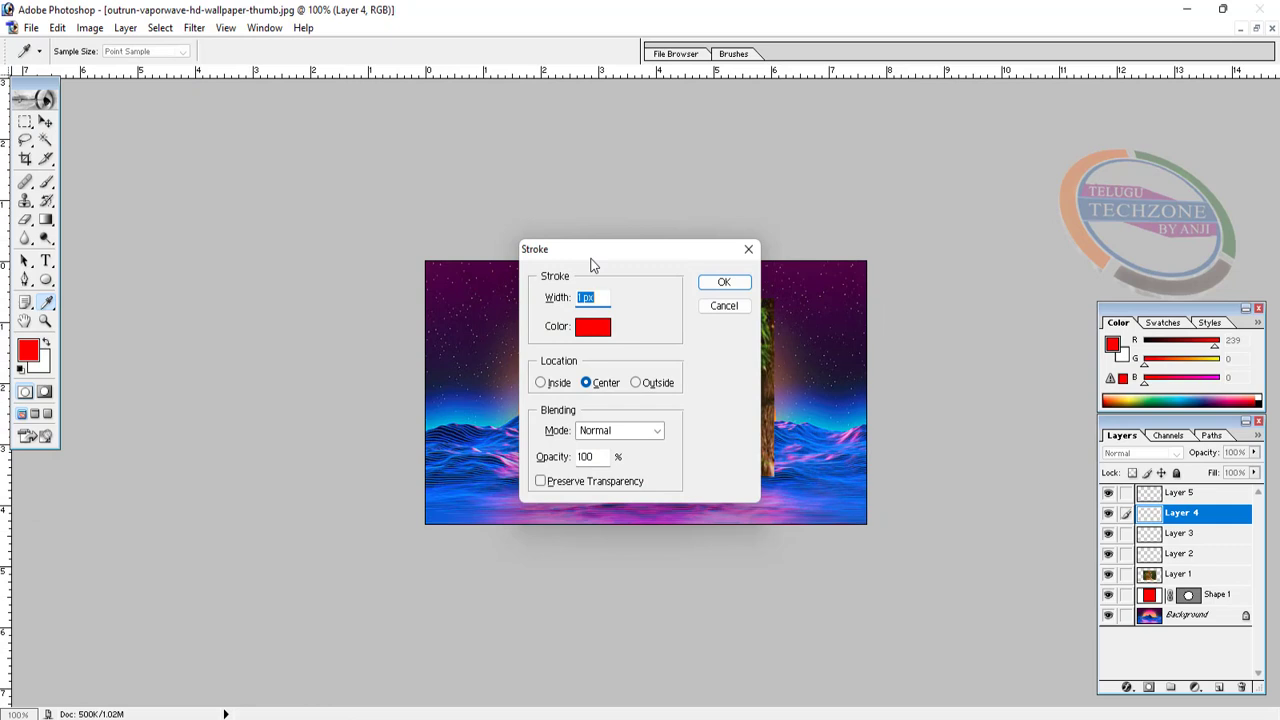
type("3")
key("Tab")
key("Left")
key("Right")
key("Left")
key("Right")
key("Right")
key("Left")
key("Right")
key("Tab")
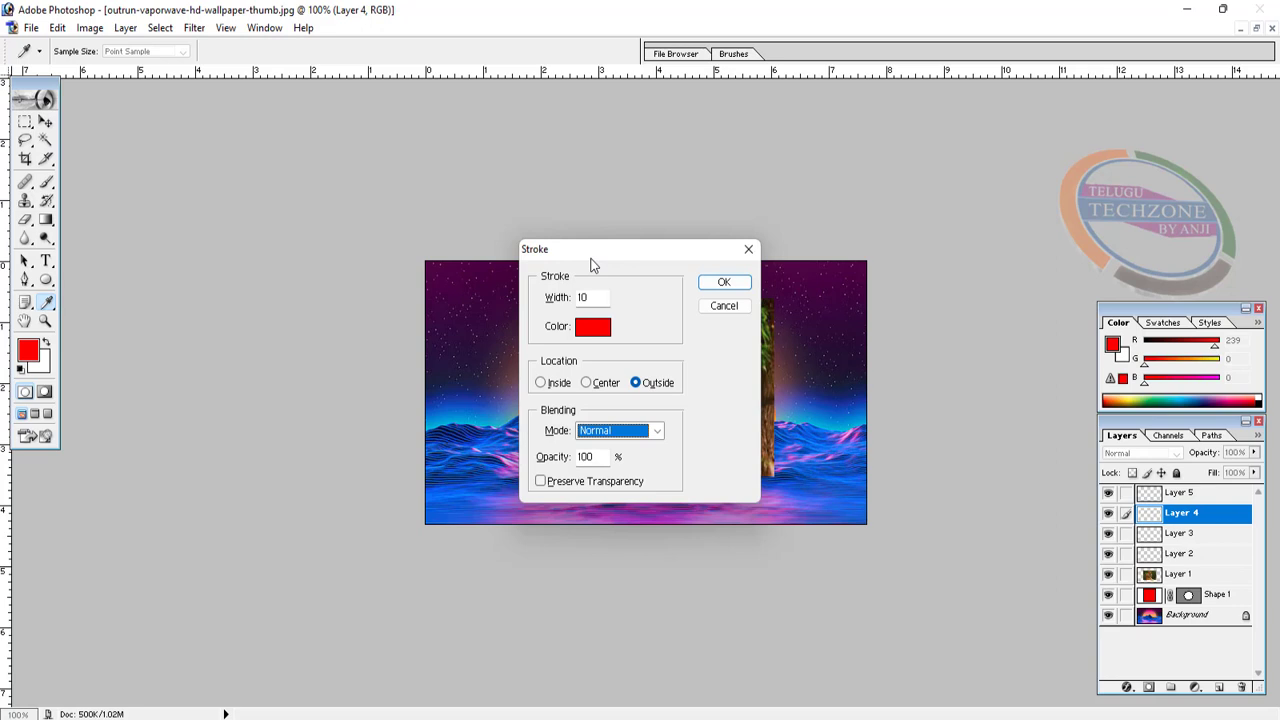
key("Return")
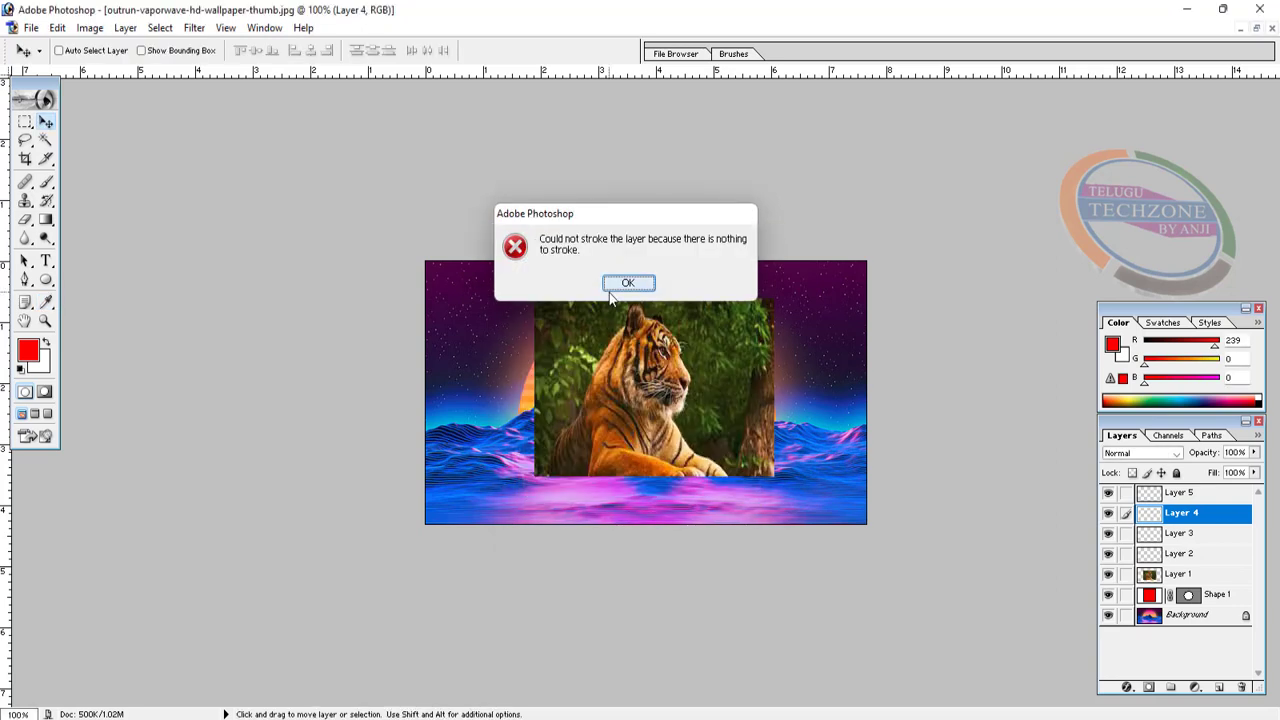
Stroke Layer 1 in red with a width of 10 px and location Outside, in Normal mode at 100% opacity
left_click(612, 288)
left_click(1181, 576)
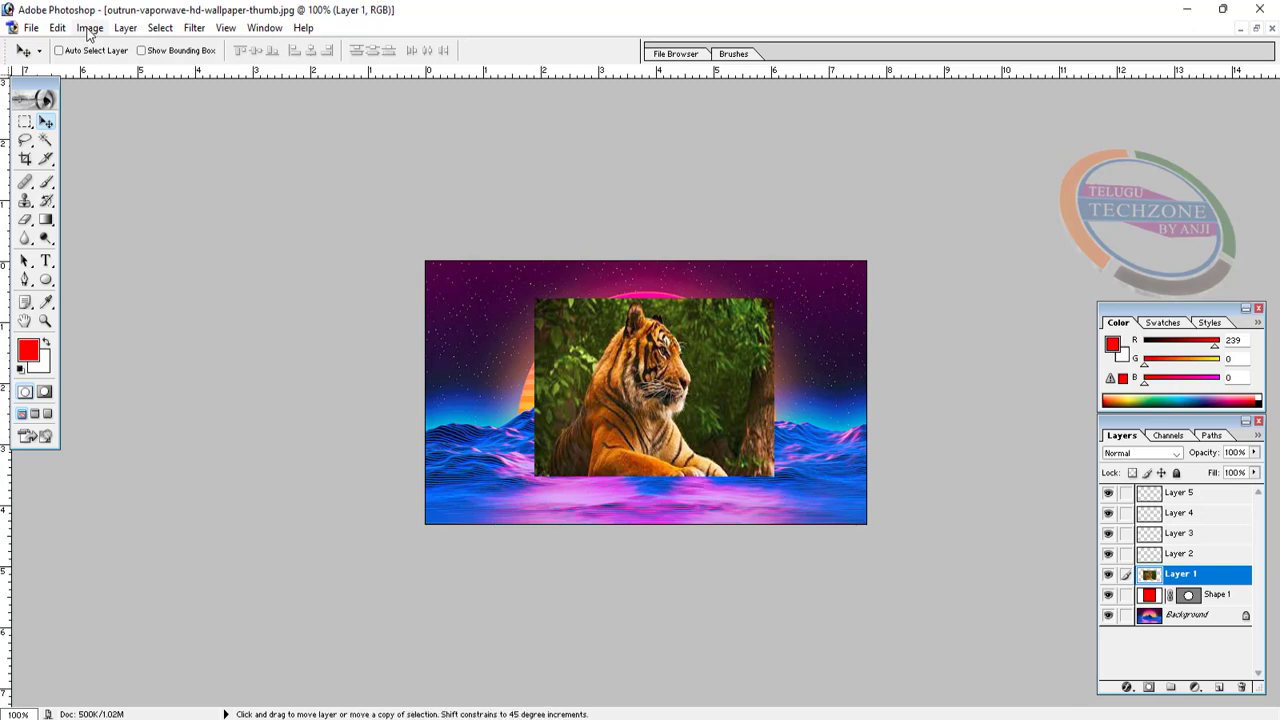
key("alt+e")
key("s")
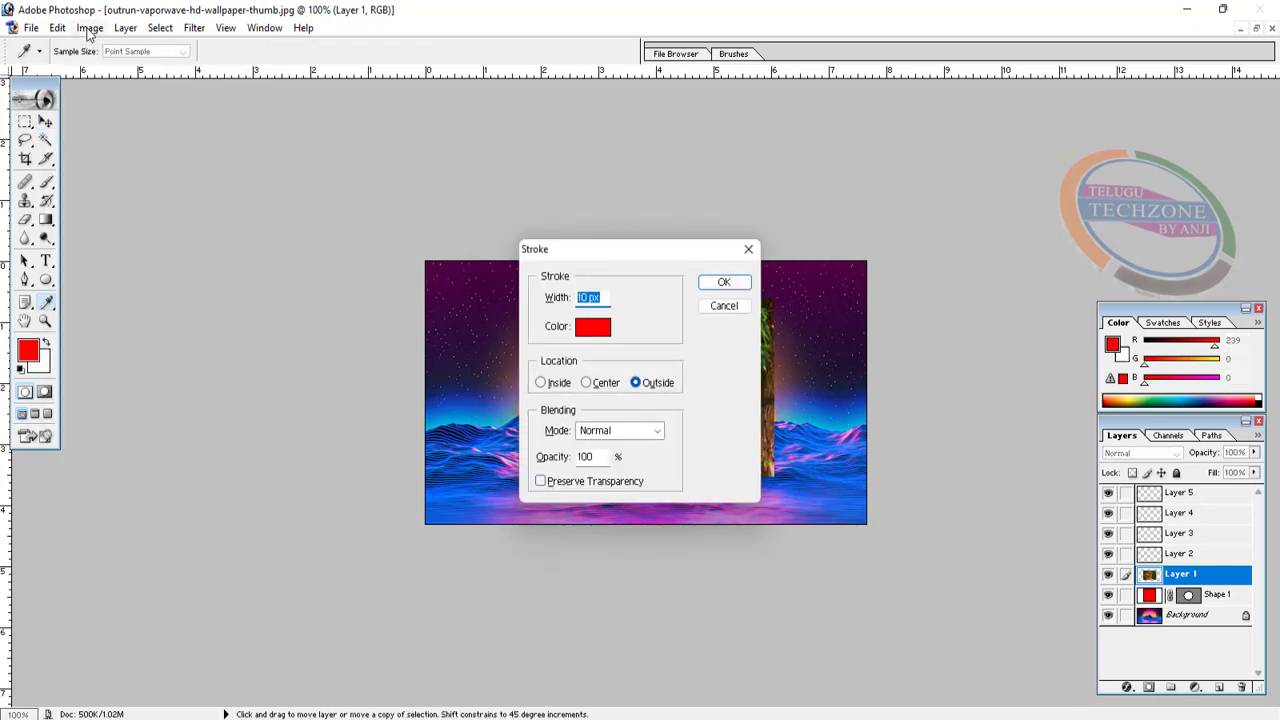
key("Return")
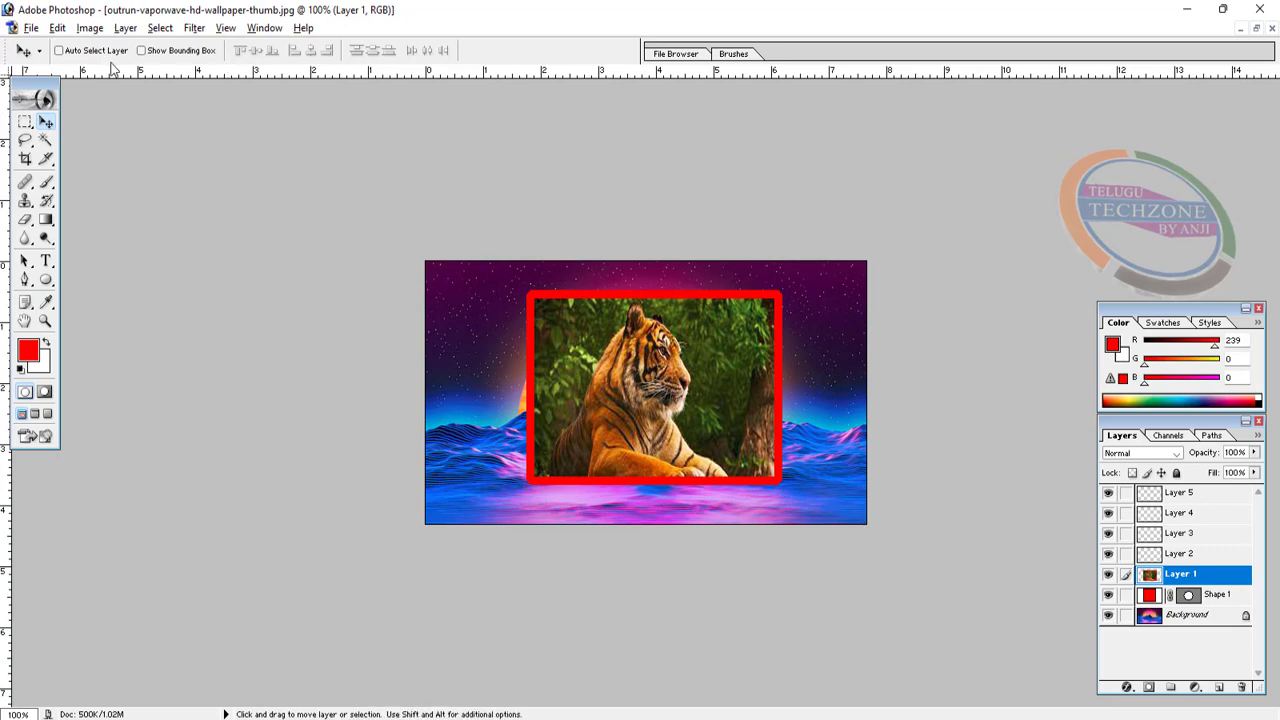
Duplicate the outrun-vaporwave wallpaper image under the default name, keeping its layers unmerged
key("alt+i")
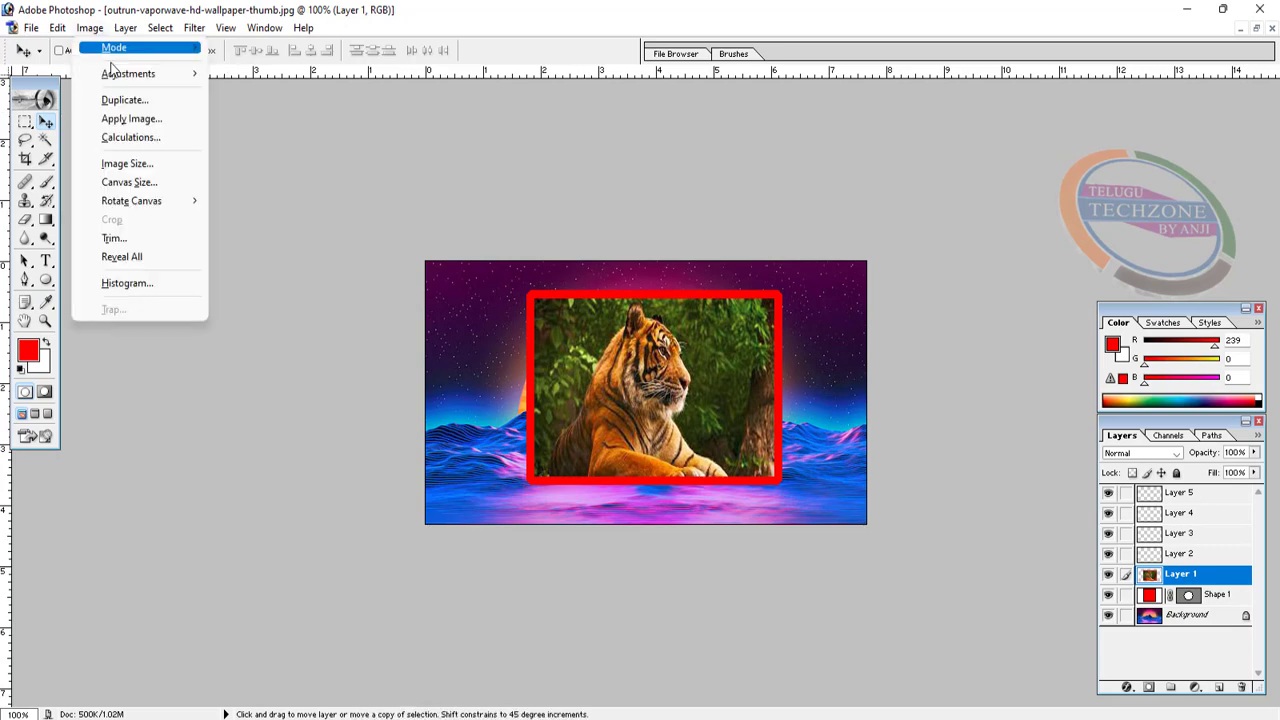
key("d")
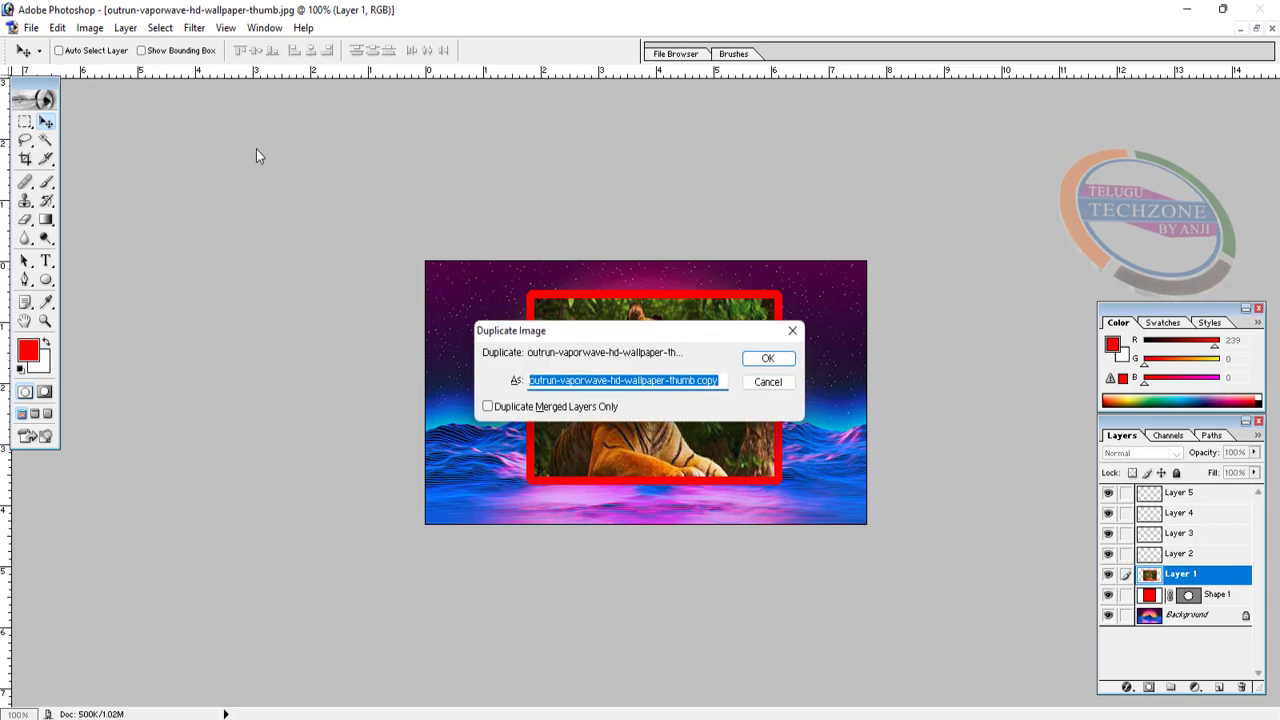
key("Return")
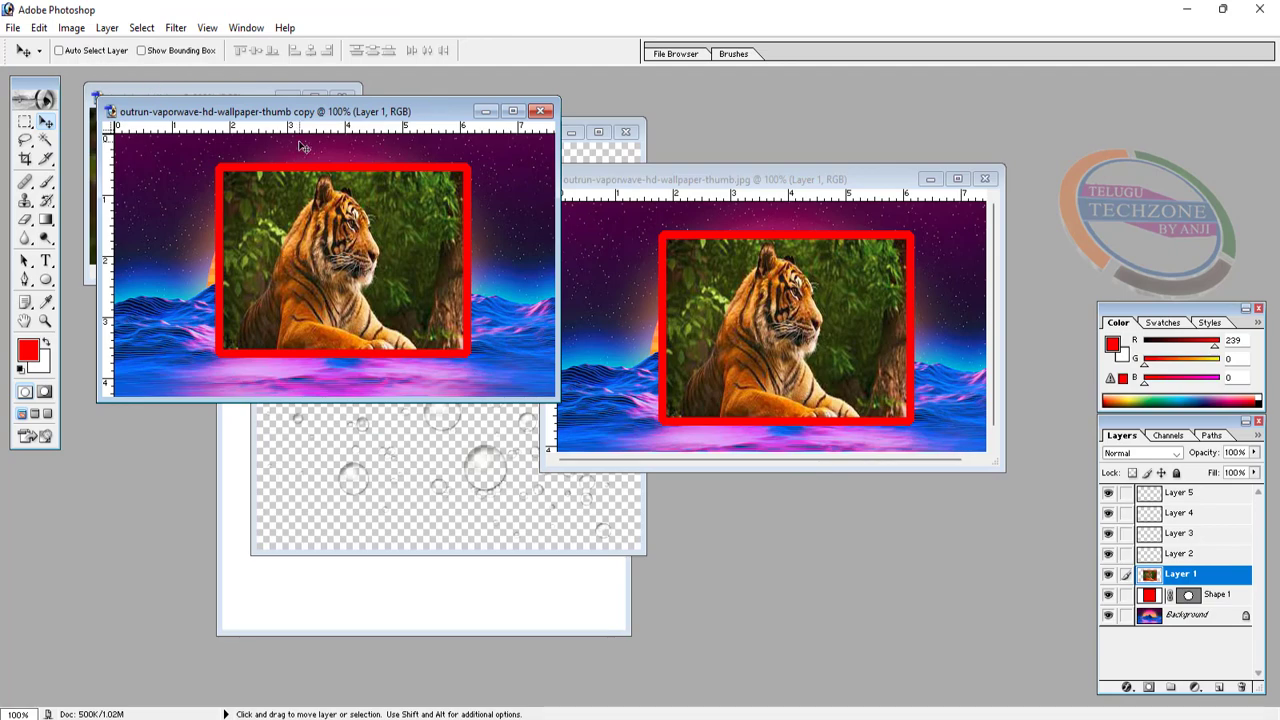
Close the duplicated copy of the wallpaper image without saving changes
key("super")
left_click(712, 6)
left_click(540, 111)
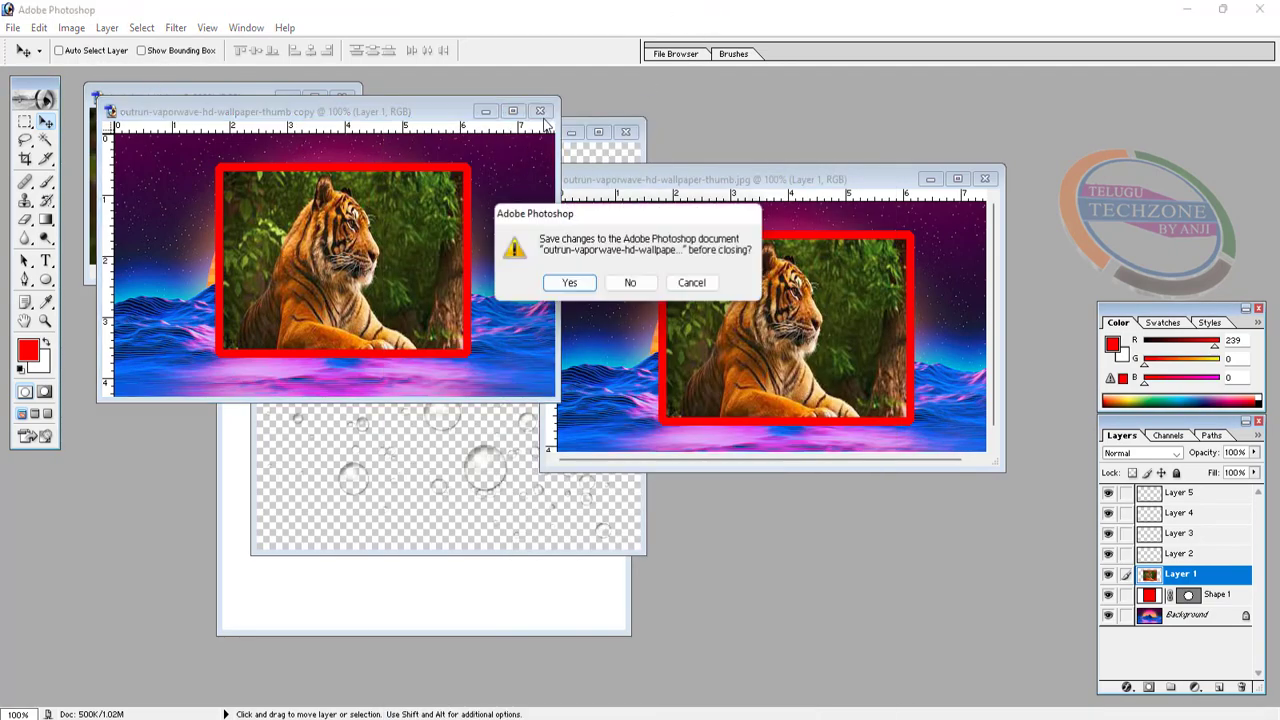
left_click(631, 283)
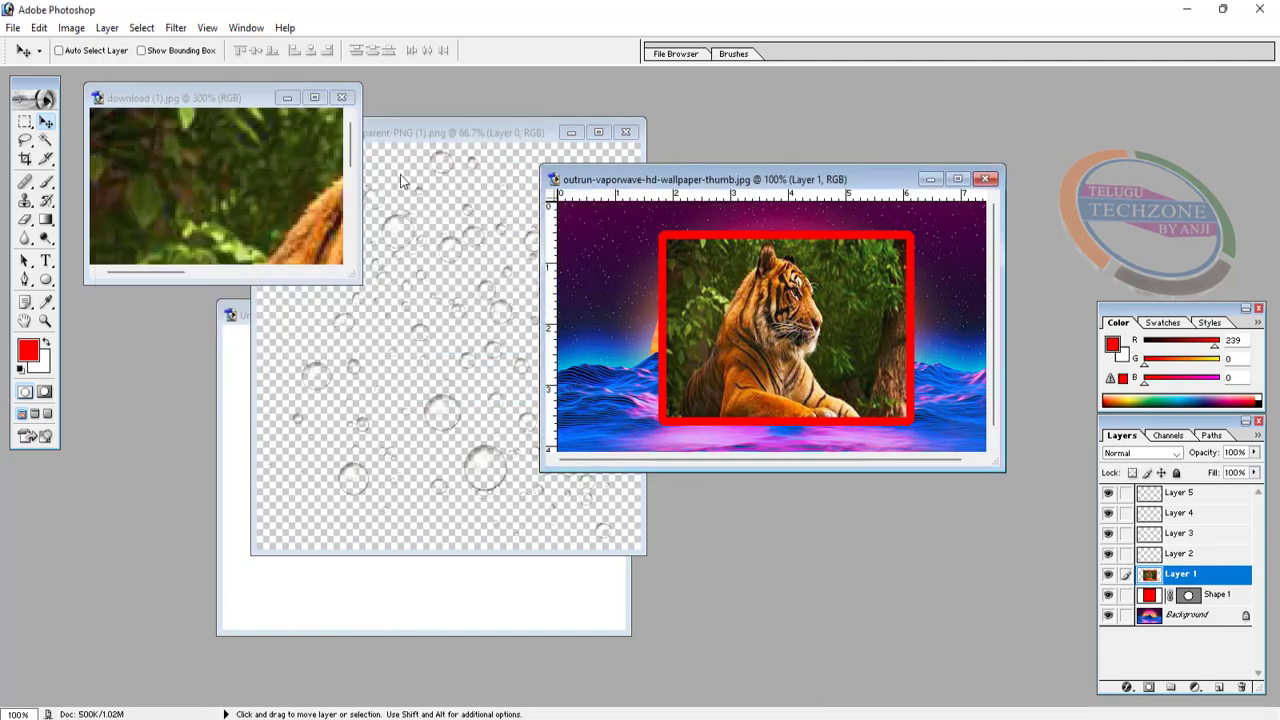